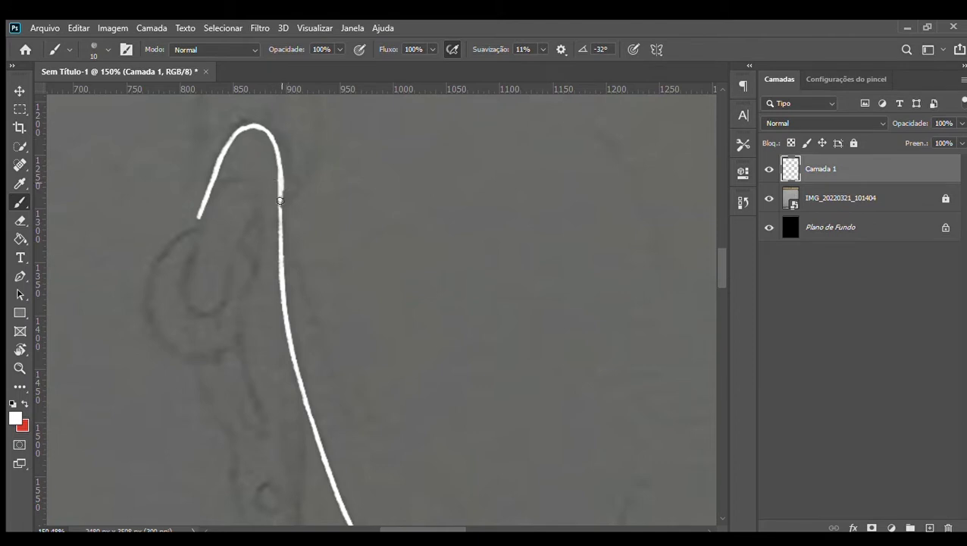
Ink the left ear's curved inner contour and narrow fold, and start its lower outer edge in white on Camada 1.
scroll(250, 151, "down", 2)
mouse_move(263, 200)
left_mouse_down()
mouse_move(242, 281)
mouse_move(268, 386)
mouse_move(226, 314)
left_mouse_up()
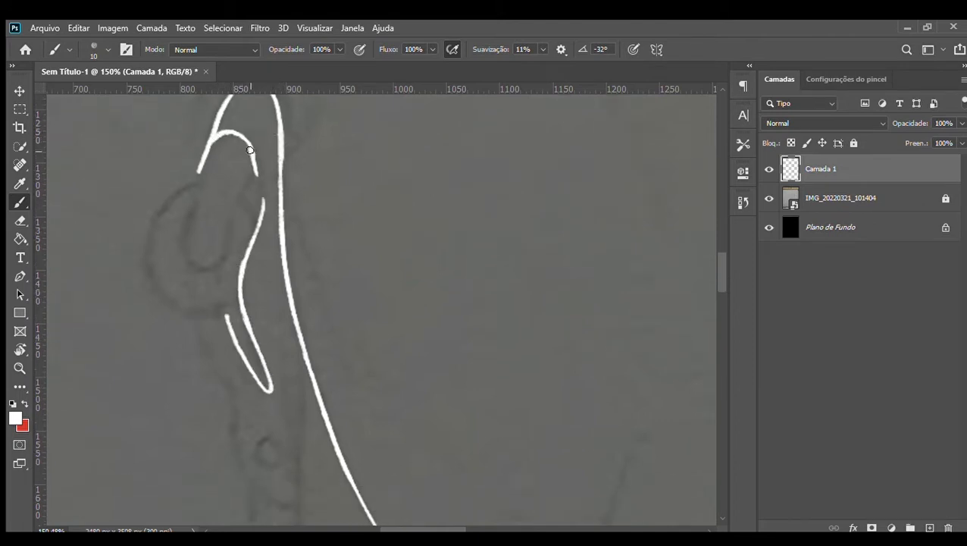
scroll(251, 204, "up", 1)
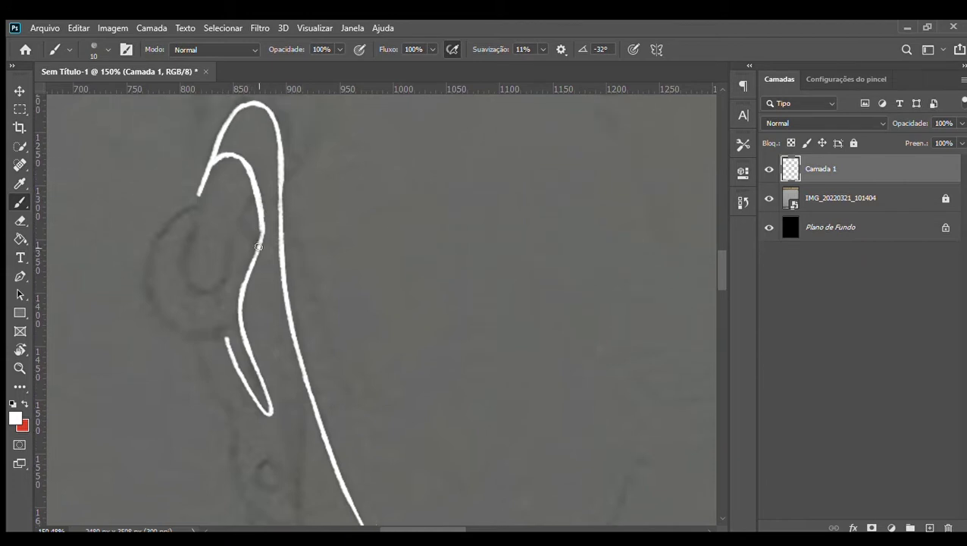
scroll(255, 251, "down", 3)
left_click_drag(199, 263, 221, 319)
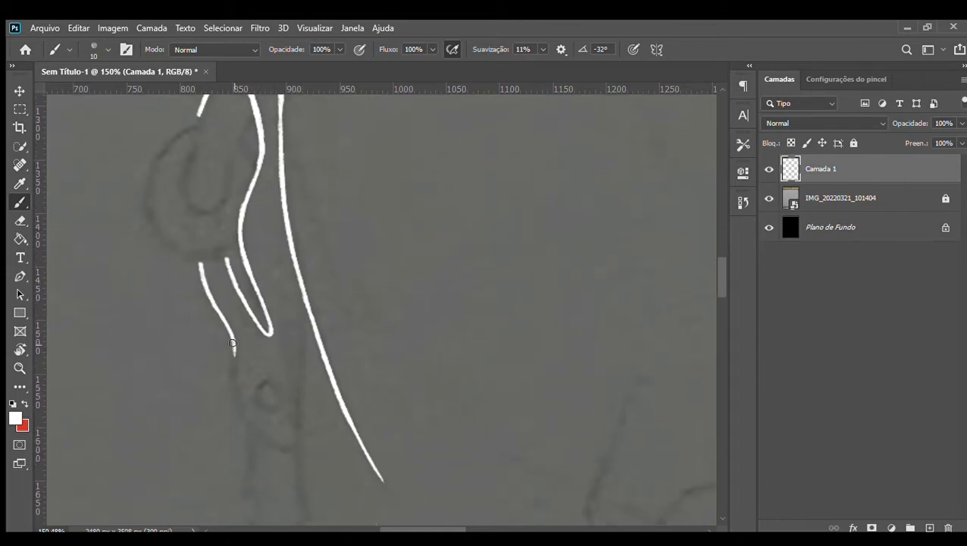
Ink the left earlobe with its small round stud and draw the start of the jawline beneath it.
left_click_drag(236, 392, 295, 456)
scroll(296, 456, "down", 3)
mouse_move(267, 284)
left_mouse_down()
mouse_move(265, 320)
mouse_move(280, 288)
left_mouse_up()
key("ctrl+z")
scroll(292, 329, "down", 3)
mouse_move(296, 238)
left_mouse_down()
mouse_move(311, 360)
mouse_move(339, 425)
left_mouse_up()
left_click_drag(301, 98, 297, 240)
Trace the U-shaped rim end inside the left ear's ring and join it to the inner contour.
scroll(350, 270, "down", 5)
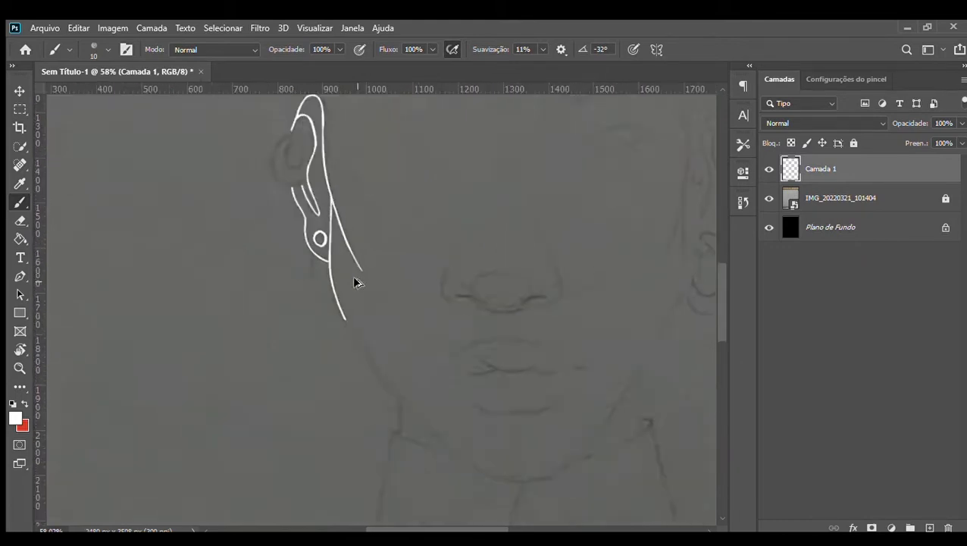
scroll(347, 293, "up", 2)
scroll(309, 288, "down", 4)
scroll(337, 295, "up", 6)
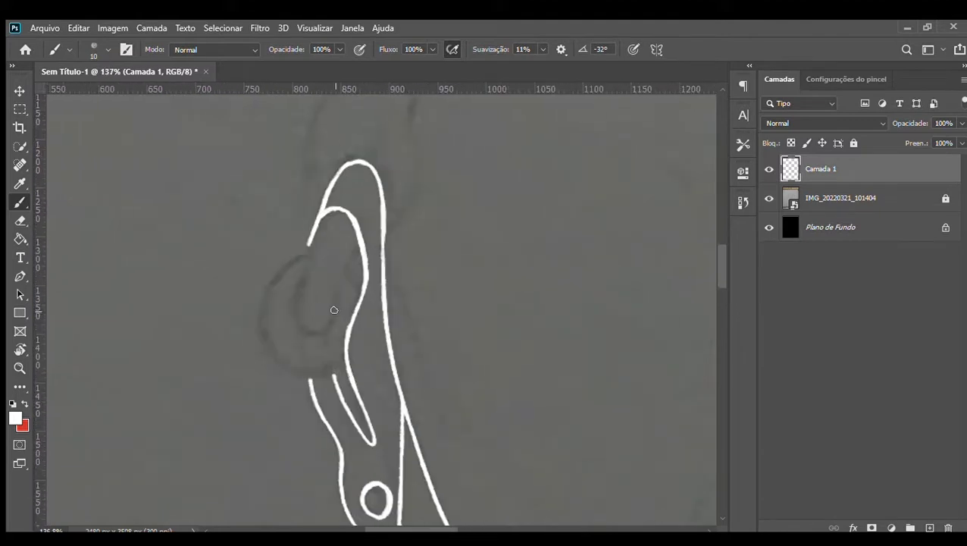
mouse_move(277, 199)
left_mouse_down()
mouse_move(266, 257)
mouse_move(285, 284)
left_mouse_up()
mouse_move(336, 217)
left_mouse_down()
mouse_move(314, 282)
mouse_move(287, 286)
left_mouse_up()
mouse_move(377, 142)
left_mouse_down()
mouse_move(336, 214)
mouse_move(339, 206)
mouse_move(331, 265)
left_mouse_up()
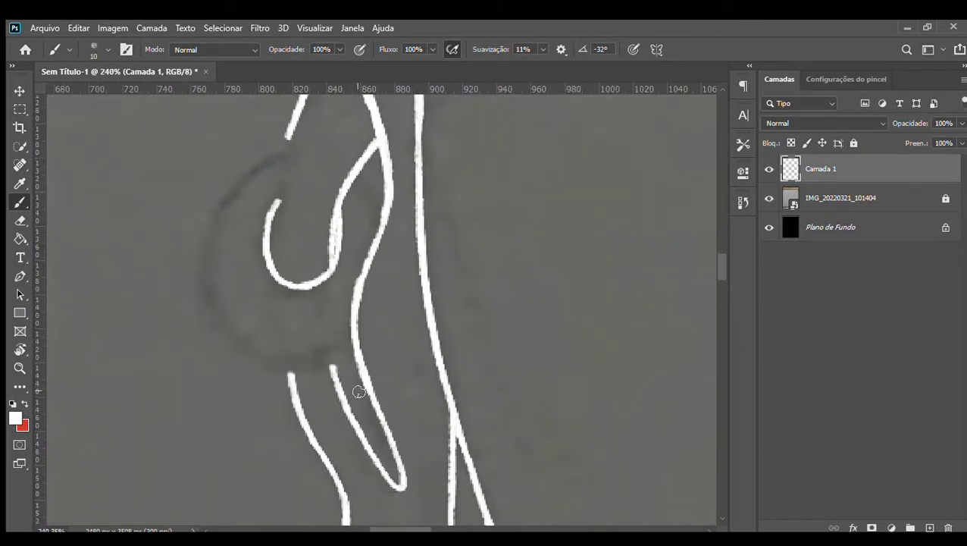
Ink the outer circle of the ring around the left ear's rim and its remaining inner curve.
scroll(277, 220, "up", 2)
left_click_drag(291, 172, 279, 322)
mouse_move(282, 195)
left_mouse_down()
mouse_move(229, 252)
mouse_move(216, 320)
left_mouse_up()
left_click_drag(222, 261, 244, 388)
key("r")
mouse_move(382, 228)
left_mouse_down()
mouse_move(237, 426)
mouse_move(483, 360)
left_mouse_up()
mouse_move(331, 281)
left_mouse_down()
mouse_move(350, 219)
mouse_move(384, 201)
left_mouse_up()
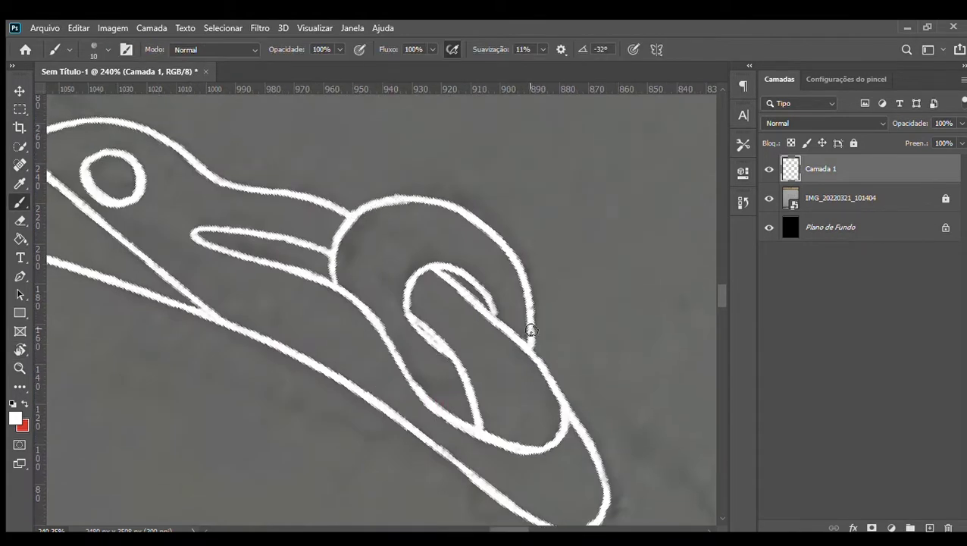
left_click_drag(397, 362, 466, 383)
Continue the jawline from below the left earlobe down the sketched cheek toward the chin.
scroll(520, 372, "down", 16)
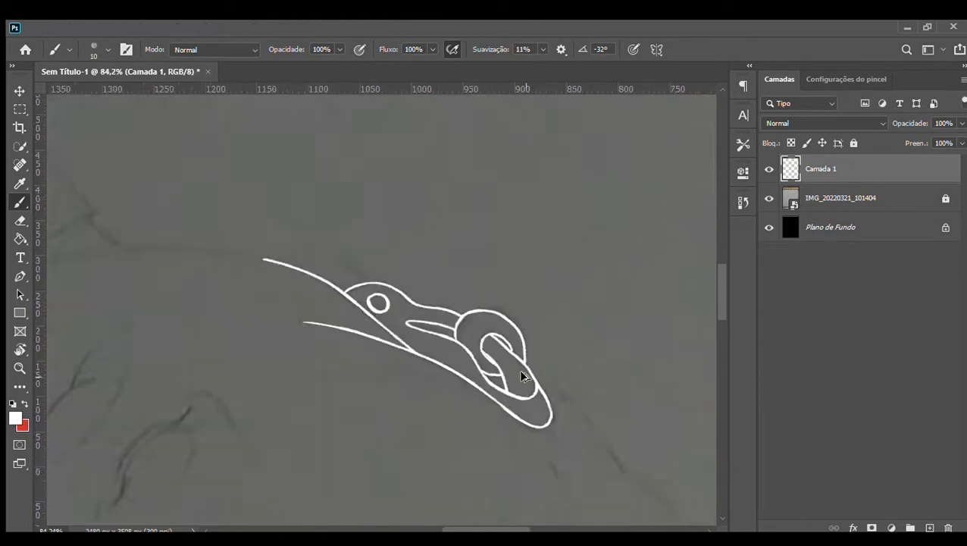
scroll(364, 381, "up", 5)
key("r")
left_click_drag(313, 231, 372, 394)
scroll(451, 367, "up", 2)
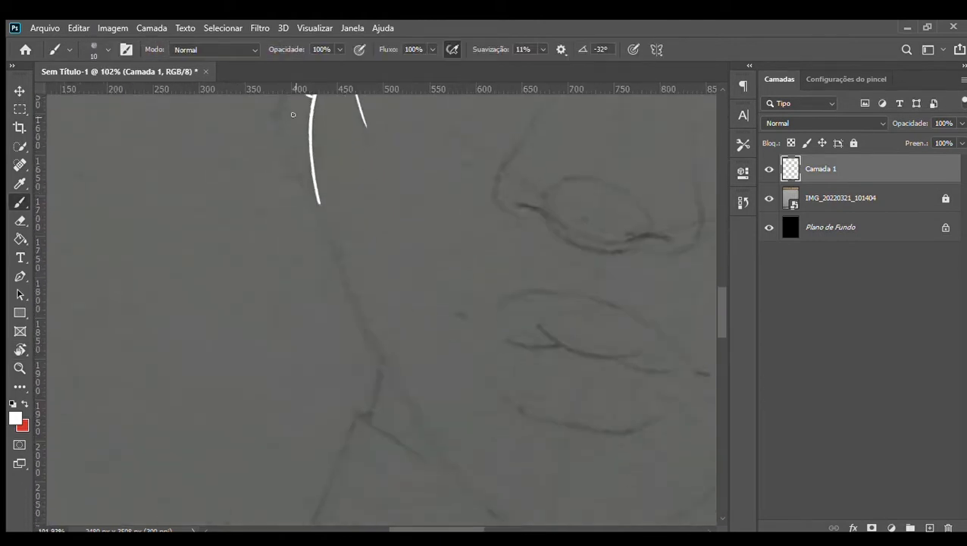
left_click_drag(319, 207, 381, 357)
scroll(346, 300, "down", 3)
left_click_drag(355, 223, 394, 299)
mouse_move(368, 251)
left_mouse_down()
mouse_move(431, 360)
mouse_move(498, 442)
left_mouse_up()
Trace the jawline around the chin and along the start of the opposite side of the face.
key("r")
left_click_drag(478, 398, 347, 397)
scroll(348, 397, "down", 7)
key("r")
mouse_move(330, 259)
left_mouse_down()
mouse_move(385, 298)
mouse_move(299, 235)
left_mouse_up()
scroll(299, 235, "up", 2)
key("b")
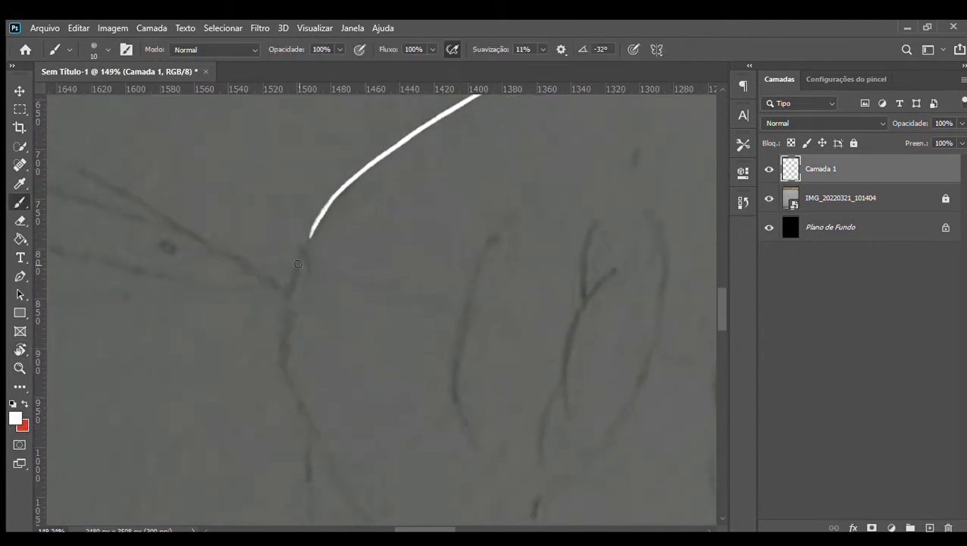
left_click_drag(297, 265, 283, 371)
scroll(293, 389, "down", 5)
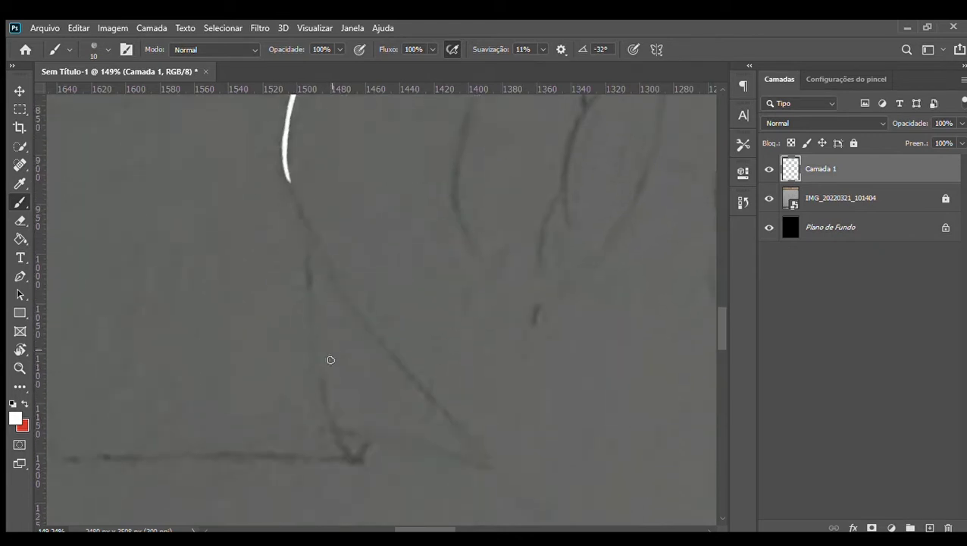
mouse_move(288, 156)
left_mouse_down()
mouse_move(348, 267)
mouse_move(466, 417)
left_mouse_up()
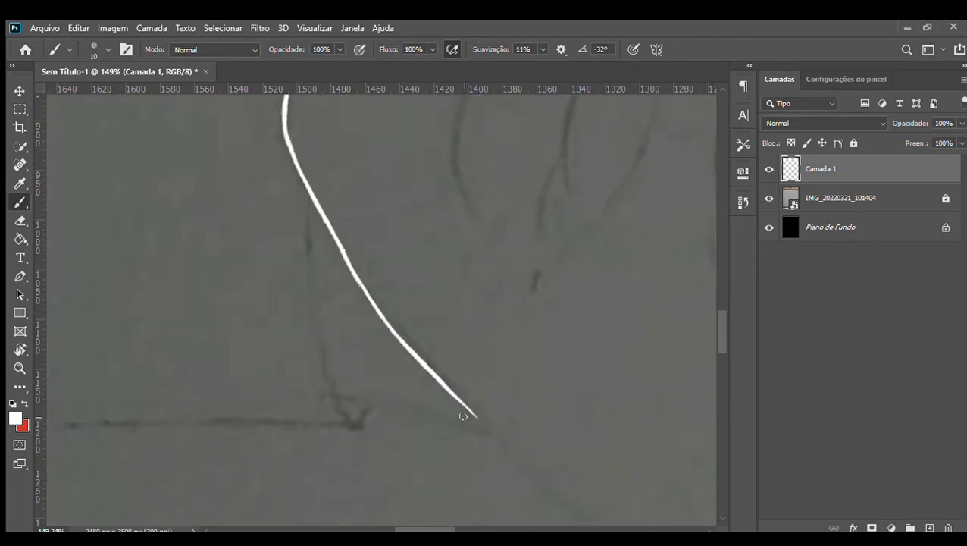
Carry the jawline up the right side of the face and add the cheek line that meets it below the ear.
scroll(577, 427, "down", 5)
scroll(581, 427, "up", 6)
scroll(577, 421, "down", 3)
left_click_drag(226, 177, 333, 286)
key("ctrl+z")
mouse_move(226, 177)
left_mouse_down()
mouse_move(299, 257)
mouse_move(481, 414)
mouse_move(515, 413)
mouse_move(523, 368)
left_mouse_up()
key("ctrl+z")
key("r")
key("b")
scroll(518, 374, "down", 4)
scroll(532, 385, "up", 3)
left_click_drag(473, 144, 492, 384)
left_click_drag(438, 250, 491, 375)
Trace the right ear's front edge upward and ink the long outer and inner contours along its lower part.
scroll(548, 242, "down", 3)
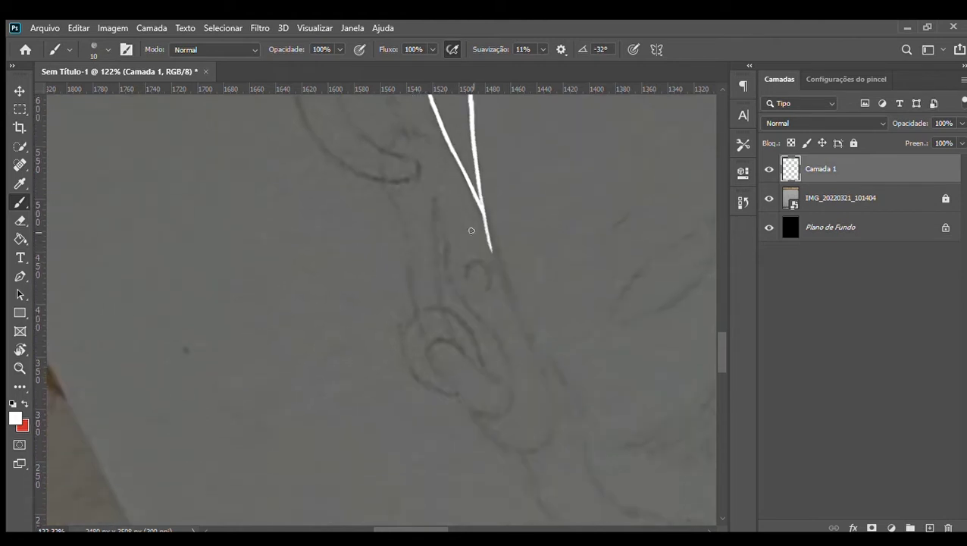
left_click_drag(489, 250, 548, 394)
scroll(485, 301, "up", 3)
mouse_move(316, 110)
left_mouse_down()
mouse_move(353, 250)
mouse_move(354, 178)
mouse_move(369, 322)
left_mouse_up()
mouse_move(402, 130)
left_mouse_down()
mouse_move(413, 311)
mouse_move(417, 182)
mouse_move(421, 251)
mouse_move(502, 379)
left_mouse_up()
Ink the rounded top of the right ear's rim and the inner loop within it.
key("r")
mouse_move(477, 343)
left_mouse_down()
mouse_move(313, 336)
mouse_move(186, 244)
left_mouse_up()
key("b")
scroll(186, 243, "up", 2)
mouse_move(166, 336)
left_mouse_down()
mouse_move(214, 227)
mouse_move(155, 260)
mouse_move(196, 232)
mouse_move(216, 232)
mouse_move(293, 307)
mouse_move(283, 286)
mouse_move(365, 376)
left_mouse_up()
mouse_move(263, 419)
left_mouse_down()
mouse_move(227, 345)
mouse_move(242, 288)
left_mouse_up()
key("ctrl+z")
mouse_move(263, 417)
left_mouse_down()
mouse_move(228, 298)
mouse_move(261, 288)
mouse_move(312, 316)
left_mouse_up()
scroll(320, 417, "down", 4)
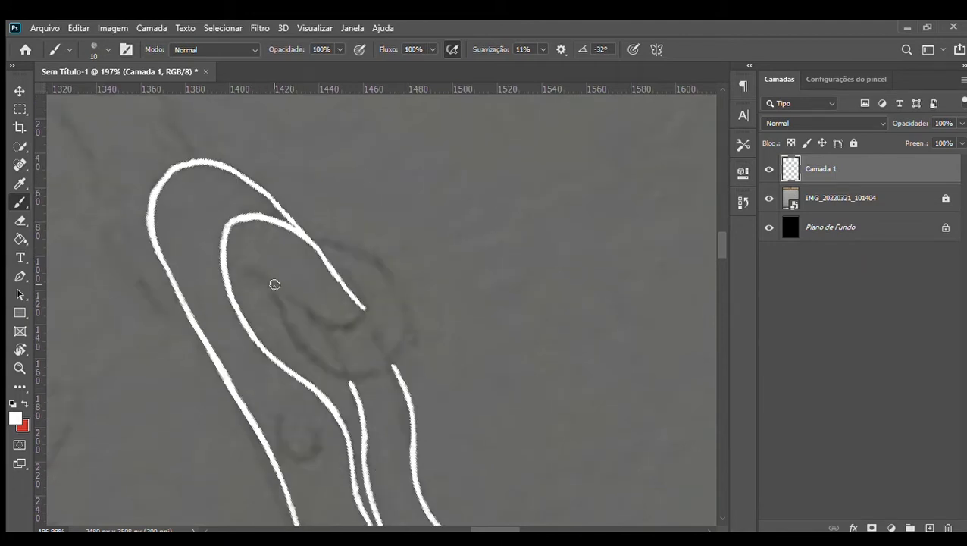
Trace the U-shaped rim end in the right ear and the first arcs of the ring around it.
left_click_drag(226, 263, 286, 295)
left_click_drag(338, 327, 328, 267)
mouse_move(273, 285)
left_mouse_down()
mouse_move(314, 355)
mouse_move(376, 376)
left_mouse_up()
left_click_drag(307, 233, 399, 303)
key("ctrl+z")
left_click_drag(300, 230, 381, 271)
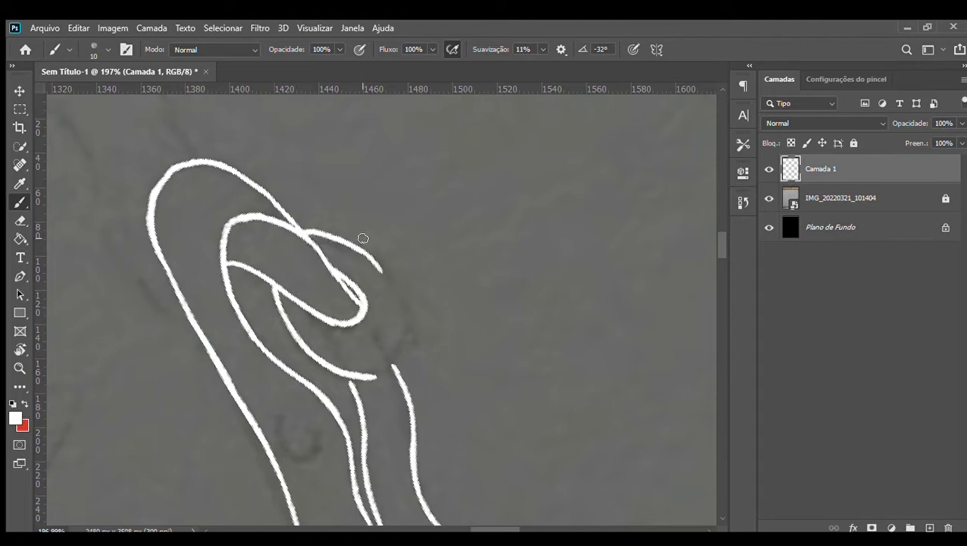
Close the outer circle of the ring around the right ear's rim.
key("r")
left_click_drag(363, 239, 389, 317)
scroll(389, 318, "up", 3)
mouse_move(357, 215)
left_mouse_down()
mouse_move(348, 339)
mouse_move(428, 377)
left_mouse_up()
key("e")
key("b")
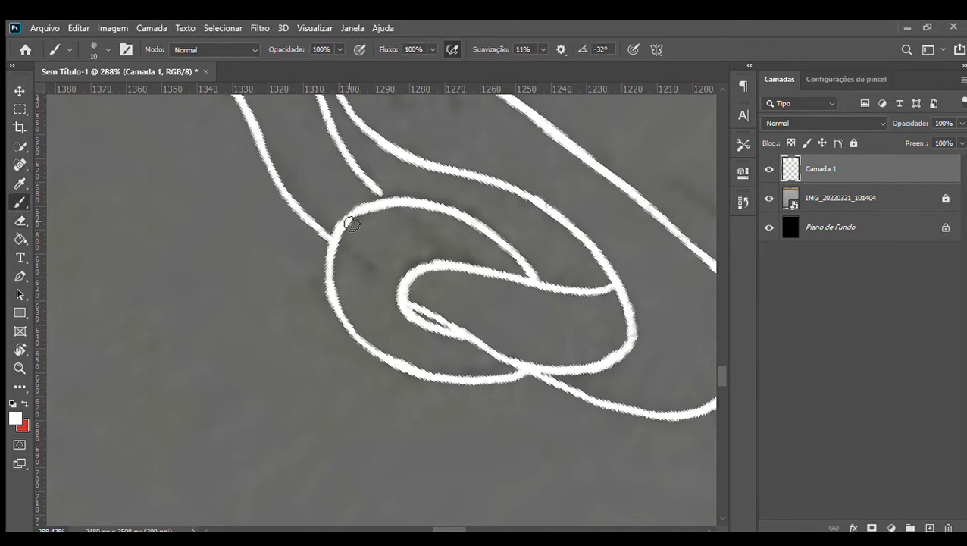
Touch up the right ear's lower contour lines and ink the small round stud beside the inner fold.
scroll(419, 367, "down", 2)
scroll(420, 367, "down", 8)
scroll(433, 365, "up", 8)
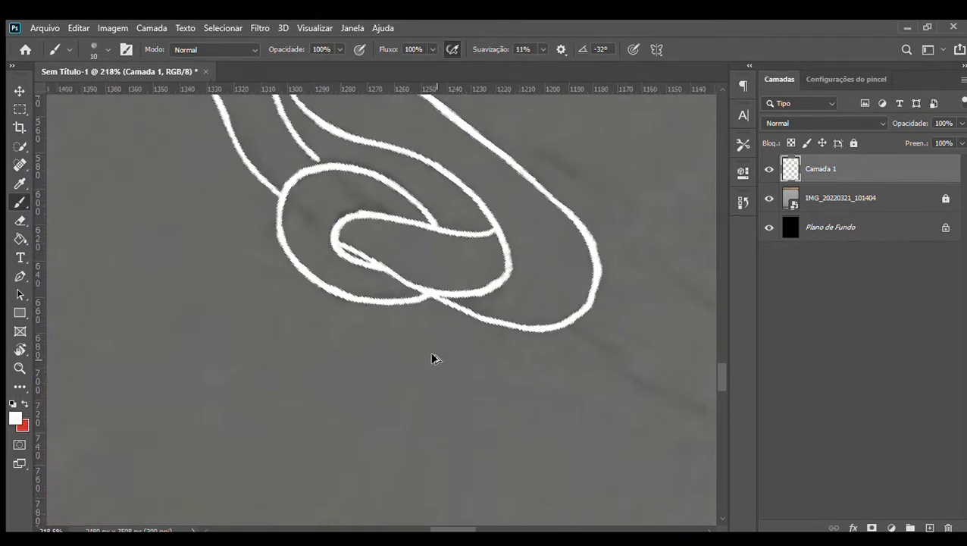
key("r")
left_click_drag(439, 211, 258, 304)
key("e")
scroll(331, 344, "up", 1)
mouse_move(337, 305)
left_mouse_down()
mouse_move(339, 288)
mouse_move(373, 435)
left_mouse_up()
left_click(19, 204)
mouse_move(317, 289)
left_mouse_down()
mouse_move(371, 407)
mouse_move(372, 453)
left_mouse_up()
scroll(369, 302, "down", 5)
scroll(326, 359, "up", 5)
mouse_move(349, 244)
left_mouse_down()
mouse_move(341, 291)
mouse_move(340, 249)
left_mouse_up()
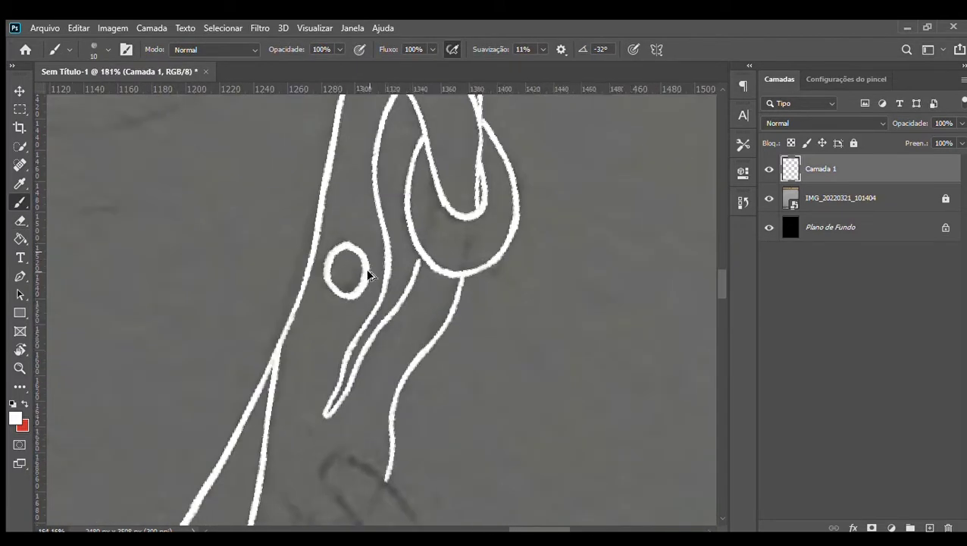
Ink the end of the right earlobe and add short tapered hair strokes between the lobe and the jawline.
scroll(371, 253, "down", 9)
scroll(375, 397, "up", 9)
left_click_drag(347, 166, 430, 235)
left_click_drag(275, 412, 309, 382)
left_click_drag(312, 391, 341, 331)
left_click_drag(337, 365, 353, 316)
left_click_drag(380, 347, 363, 290)
left_click_drag(390, 349, 391, 263)
left_click_drag(401, 282, 403, 244)
left_click_drag(418, 179, 419, 219)
Trace the inner and outer curves of the large hoop earring hanging from the right earlobe.
mouse_move(354, 326)
left_mouse_down()
mouse_move(371, 370)
mouse_move(448, 261)
left_mouse_up()
left_click_drag(415, 209, 447, 292)
left_click_drag(324, 381, 369, 450)
key("r")
mouse_move(492, 239)
left_mouse_down()
mouse_move(75, 367)
mouse_move(127, 470)
left_mouse_up()
mouse_move(259, 226)
left_mouse_down()
mouse_move(288, 404)
mouse_move(355, 436)
left_mouse_up()
key("r")
mouse_move(311, 163)
left_mouse_down()
mouse_move(197, 344)
mouse_move(206, 376)
left_mouse_up()
mouse_move(302, 244)
left_mouse_down()
mouse_move(285, 268)
mouse_move(291, 358)
mouse_move(338, 397)
left_mouse_up()
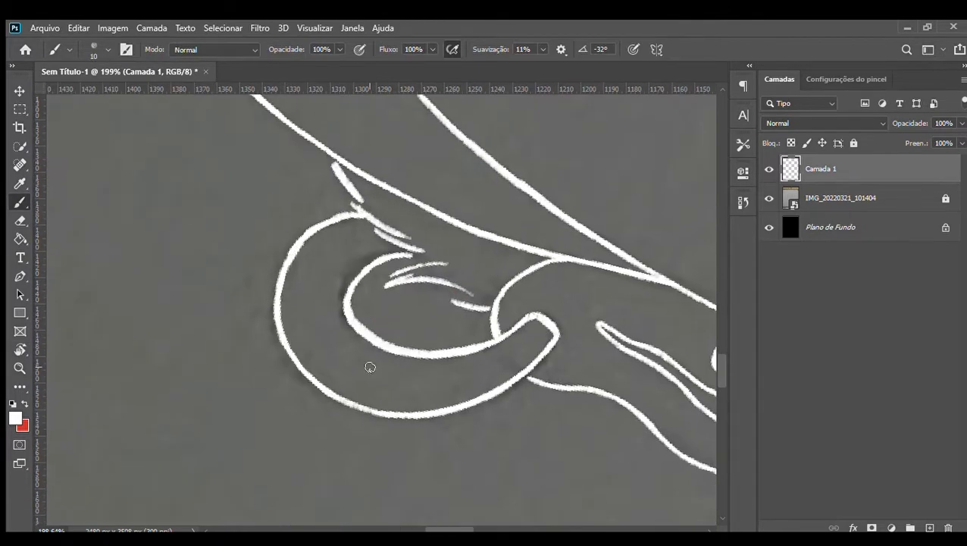
scroll(370, 366, "down", 10)
scroll(482, 204, "up", 6)
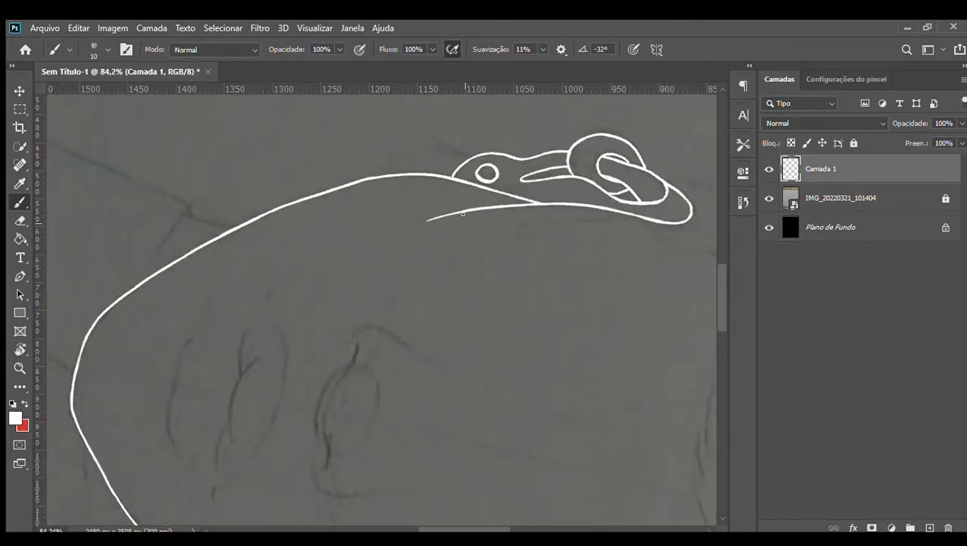
key("r")
left_click_drag(463, 182, 257, 208)
scroll(213, 232, "up", 3)
left_click_drag(280, 169, 240, 219)
left_click_drag(257, 221, 238, 256)
left_click_drag(254, 245, 245, 292)
left_click_drag(255, 269, 251, 311)
key("ctrl+z")
key("ctrl+z")
key("ctrl+z")
key("ctrl+z")
key("ctrl+z")
key("ctrl+z")
Draw short overlapping hair strokes along the outside of the jawline below the left earlobe.
left_click_drag(285, 166, 245, 243)
mouse_move(265, 222)
left_mouse_down()
mouse_move(245, 272)
mouse_move(255, 307)
left_mouse_up()
left_click_drag(259, 290, 265, 334)
left_click_drag(264, 318, 273, 365)
left_click_drag(283, 160, 266, 180)
Ink the hairline with short tapered strokes from the right temple down to the front edge of the right ear.
scroll(398, 316, "down", 8)
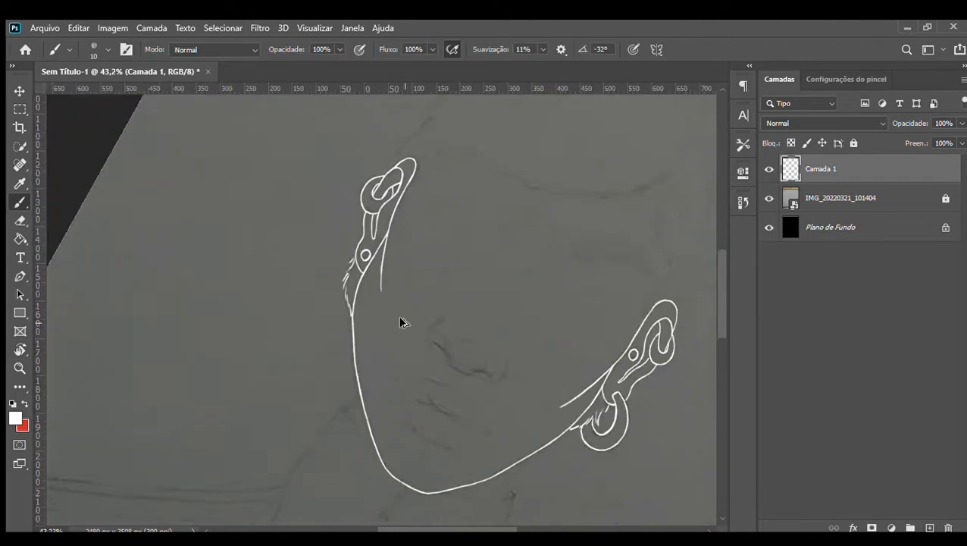
scroll(493, 373, "up", 7)
scroll(576, 321, "up", 2)
mouse_move(464, 220)
left_mouse_down()
mouse_move(516, 392)
mouse_move(522, 297)
left_mouse_up()
key("r")
mouse_move(399, 167)
left_mouse_down()
mouse_move(259, 194)
mouse_move(314, 182)
left_mouse_up()
left_click_drag(512, 228, 509, 206)
left_click_drag(457, 180, 471, 224)
left_click_drag(463, 207, 454, 312)
left_click_drag(454, 302, 466, 360)
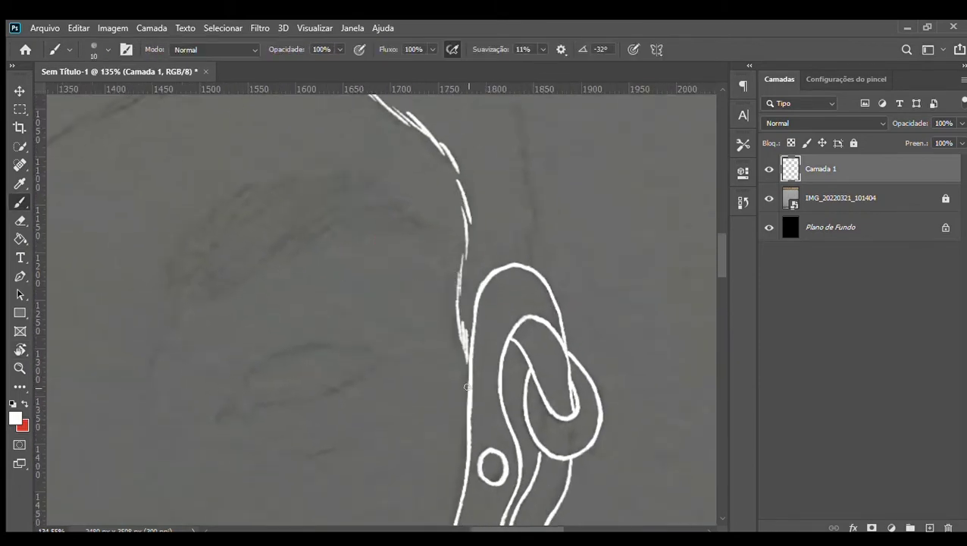
Ink the left temple hairline with short tapered strokes from the fringe corner down to the left ear.
scroll(427, 394, "down", 5)
scroll(249, 380, "up", 5)
left_click_drag(267, 196, 245, 231)
left_click_drag(258, 226, 260, 304)
left_click_drag(260, 300, 232, 384)
key("ctrl+z")
left_click_drag(254, 301, 238, 357)
left_click_drag(244, 340, 228, 402)
Ink the outer hair outline on the left side of the head with overlapping strokes down to the left ear.
scroll(230, 378, "down", 5)
scroll(154, 323, "up", 4)
left_click_drag(262, 180, 252, 219)
left_click_drag(258, 212, 251, 251)
left_click_drag(259, 242, 244, 301)
left_click_drag(250, 299, 230, 350)
left_click_drag(232, 357, 232, 409)
Trace the outer contour of the hair across the crown with short overlapping tapered strokes.
mouse_move(245, 266)
left_mouse_down()
mouse_move(247, 322)
mouse_move(263, 332)
mouse_move(263, 489)
left_mouse_up()
left_click_drag(186, 143, 167, 175)
left_click_drag(175, 167, 161, 212)
left_click_drag(168, 203, 168, 264)
left_click_drag(175, 231, 181, 284)
left_click_drag(184, 274, 196, 353)
scroll(186, 318, "down", 2)
left_click_drag(200, 266, 233, 333)
left_click_drag(220, 304, 238, 338)
left_click_drag(240, 338, 313, 407)
mouse_move(306, 399)
left_mouse_down()
mouse_move(380, 458)
mouse_move(443, 486)
left_mouse_up()
Ink the outer edge of the right side hair section and the start of the parting line with tapered strokes.
scroll(367, 401, "down", 2)
scroll(289, 324, "up", 2)
mouse_move(254, 153)
left_mouse_down()
mouse_move(289, 323)
mouse_move(371, 402)
left_mouse_up()
left_click_drag(242, 322, 241, 354)
left_click_drag(180, 144, 193, 226)
left_click_drag(177, 203, 199, 264)
mouse_move(189, 264)
left_mouse_down()
mouse_move(294, 419)
mouse_move(319, 422)
left_mouse_up()
mouse_move(326, 466)
left_mouse_down()
mouse_move(337, 359)
mouse_move(379, 261)
left_mouse_up()
scroll(178, 173, "up", 3)
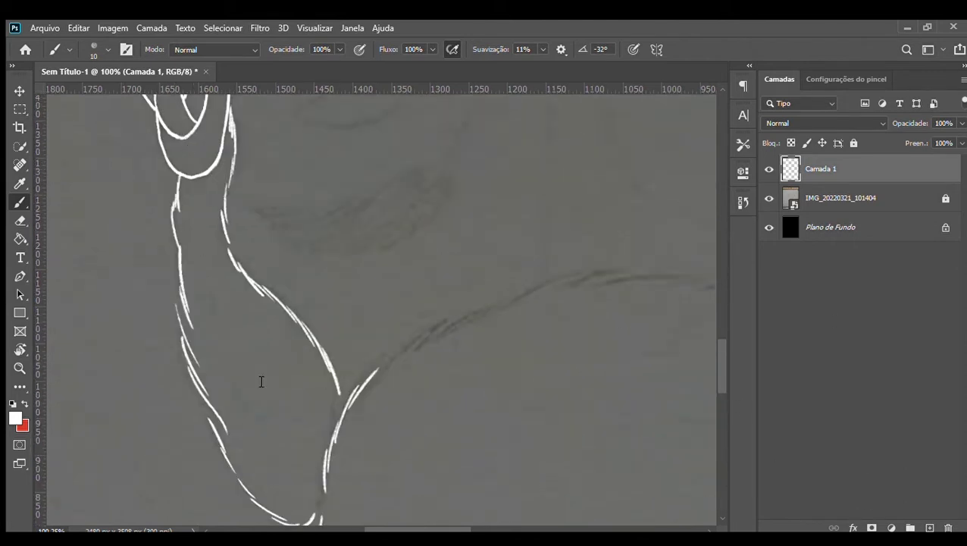
Save the document as carolina.psd and redraw the short outer hair stroke just above the right ear.
key("ctrl+s")
key("ctrl+z")
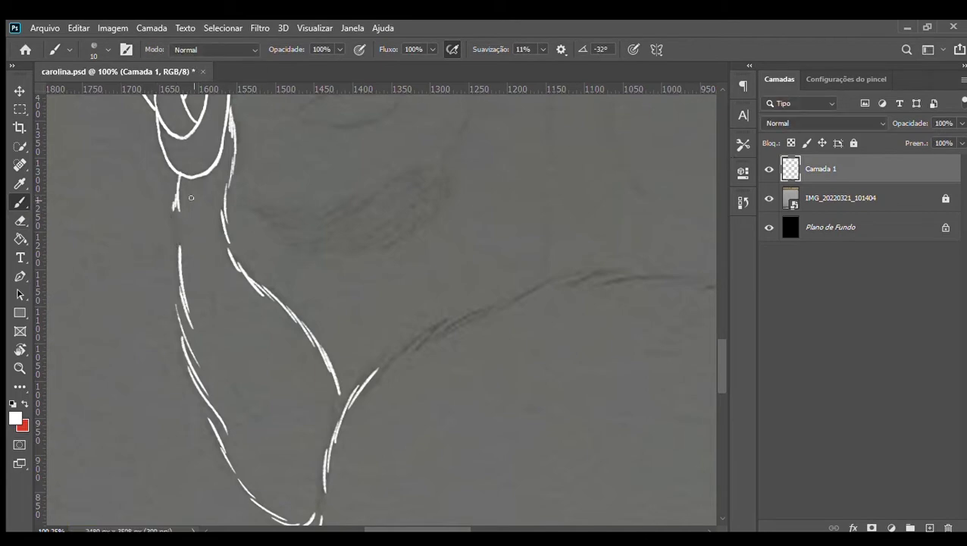
left_click_drag(176, 202, 178, 241)
Ink the lower edge of the fringe across the forehead with short tapered strokes from the parting to the left temple.
scroll(231, 253, "down", 2)
left_click_drag(405, 381, 305, 331)
scroll(305, 331, "up", 1)
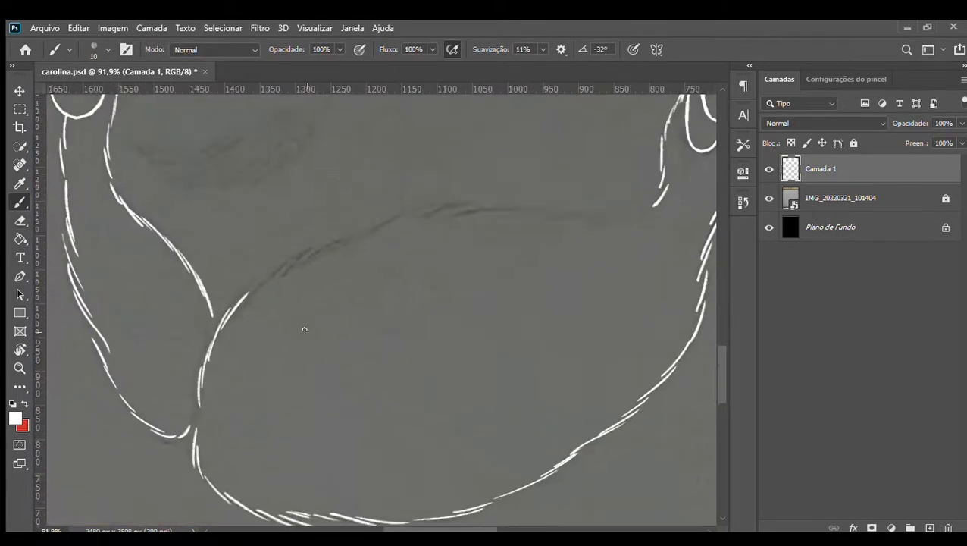
left_click_drag(409, 227, 304, 332)
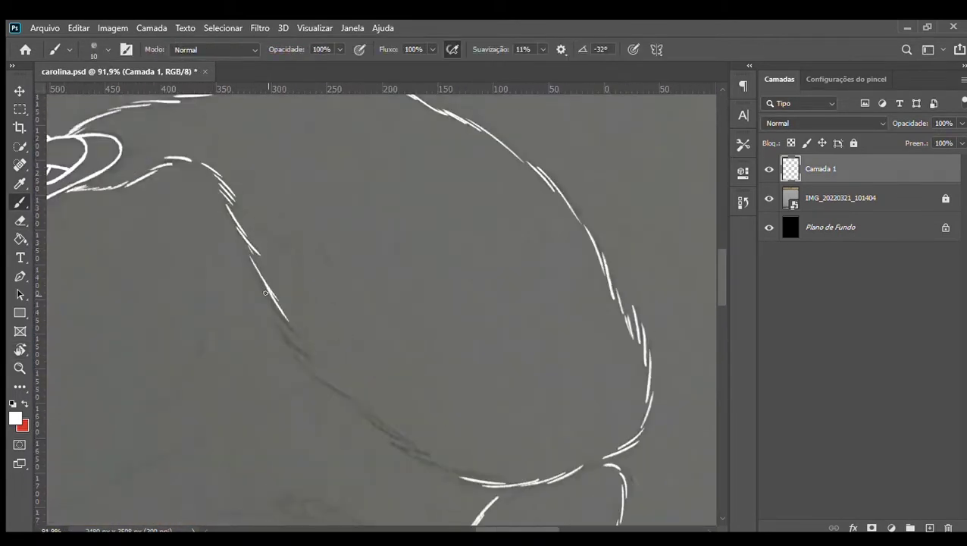
left_click_drag(311, 371, 464, 476)
scroll(341, 341, "up", 3)
left_click_drag(275, 314, 339, 363)
left_click_drag(272, 288, 315, 325)
scroll(314, 325, "down", 5)
scroll(147, 334, "up", 3)
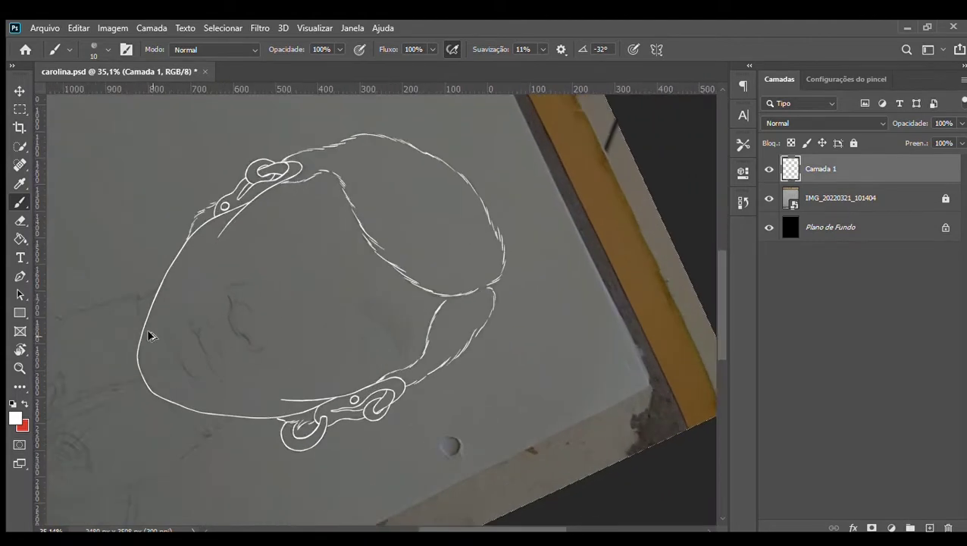
Trace the mouth with curved strokes for the upper lip, the lip seam and the lower lip.
scroll(193, 348, "down", 2)
scroll(196, 349, "up", 4)
left_click_drag(175, 218, 191, 267)
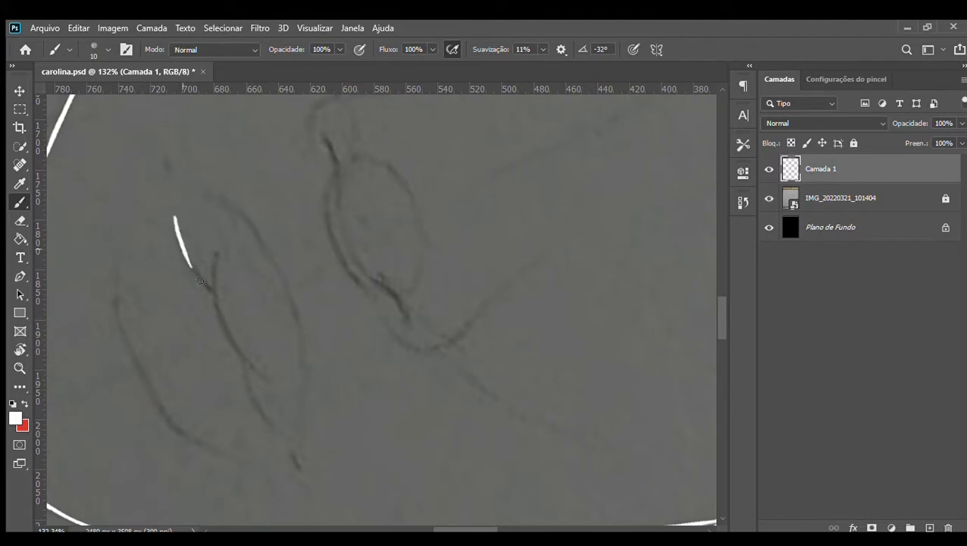
left_click_drag(121, 229, 126, 331)
key("r")
mouse_move(318, 384)
left_mouse_down()
mouse_move(425, 319)
mouse_move(410, 299)
left_mouse_up()
mouse_move(342, 192)
left_mouse_down()
mouse_move(343, 333)
mouse_move(376, 379)
left_mouse_up()
scroll(562, 417, "down", 5)
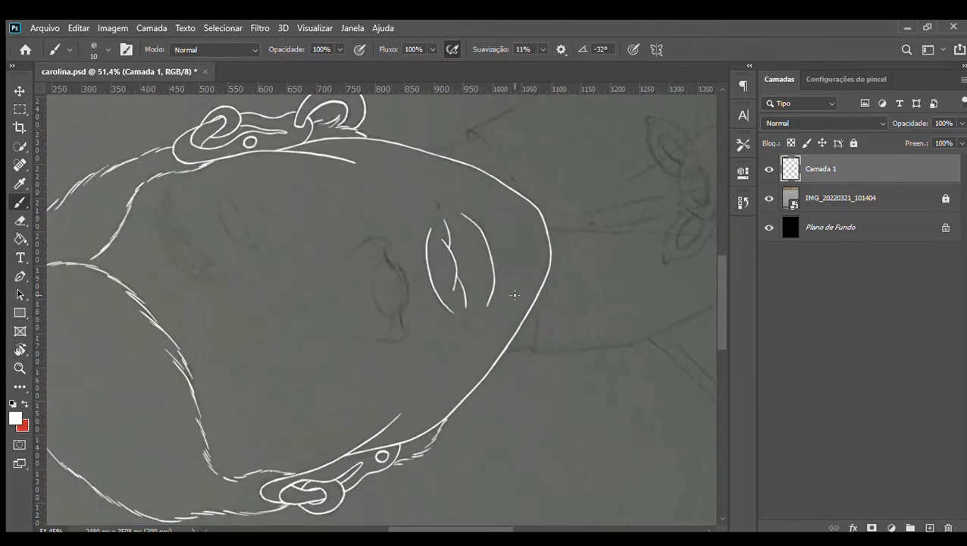
Add a short stroke at the corner of the mouth.
scroll(476, 319, "up", 3)
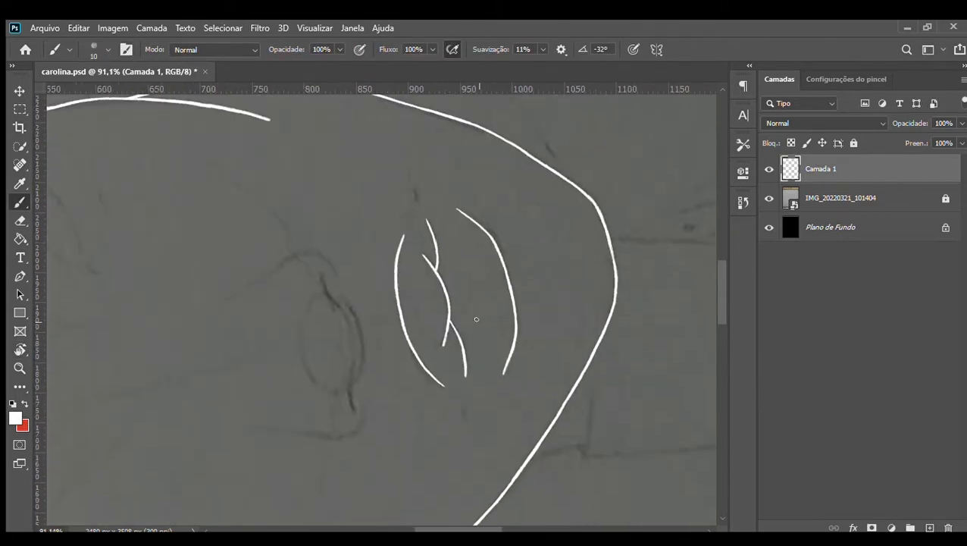
scroll(436, 417, "down", 3)
scroll(404, 423, "up", 5)
left_click_drag(423, 350, 421, 396)
Trace the nostril wings and the underside of the nose with separate curved strokes.
mouse_move(382, 198)
left_mouse_down()
mouse_move(434, 258)
mouse_move(437, 356)
mouse_move(307, 282)
mouse_move(269, 294)
left_mouse_up()
key("r")
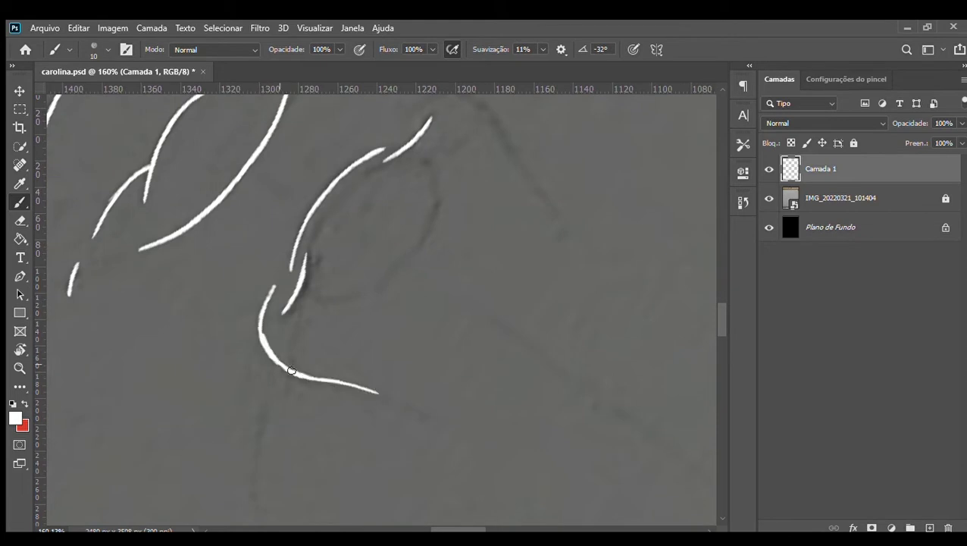
key("space")
scroll(339, 261, "up", 2)
mouse_move(440, 110)
left_mouse_down()
mouse_move(339, 261)
mouse_move(367, 372)
left_mouse_up()
key("r")
left_click_drag(360, 203, 348, 343)
mouse_move(343, 302)
left_mouse_down()
mouse_move(361, 360)
mouse_move(405, 369)
left_mouse_up()
Ink the curved arc defining the tip of the nose above the nostrils.
scroll(492, 319, "down", 12)
scroll(510, 323, "up", 10)
key("r")
mouse_move(452, 241)
left_mouse_down()
mouse_move(341, 323)
mouse_move(331, 279)
left_mouse_up()
left_click_drag(288, 204, 295, 284)
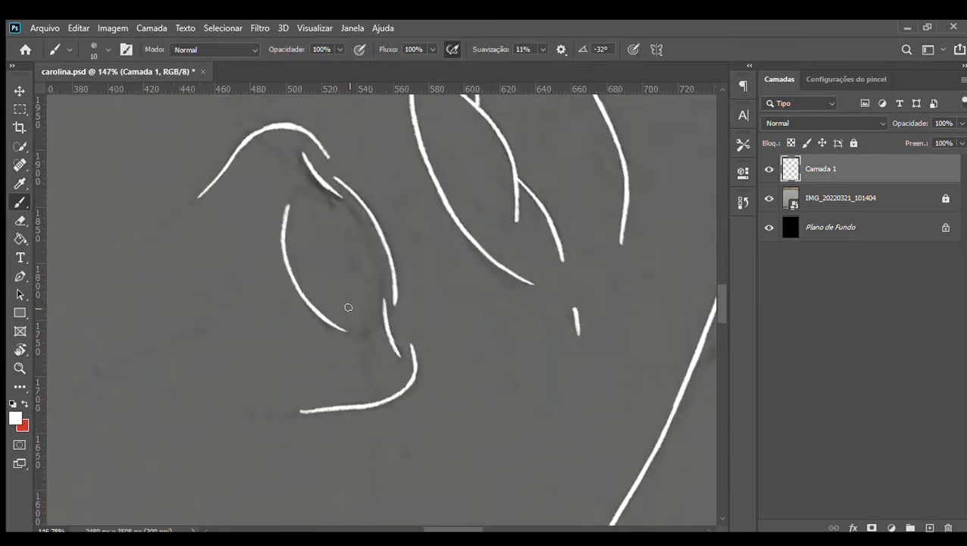
scroll(402, 327, "down", 10)
scroll(447, 330, "up", 12)
left_click_drag(274, 294, 292, 341)
scroll(344, 280, "down", 1)
scroll(339, 289, "down", 10)
Trace the upper and lower lids of the right eye as a closed almond shape.
left_click_drag(140, 305, 239, 302)
key("r")
left_click_drag(303, 274, 370, 212)
scroll(355, 285, "up", 4)
scroll(354, 286, "up", 3)
left_click_drag(355, 175, 301, 200)
key("b")
scroll(407, 275, "up", 1)
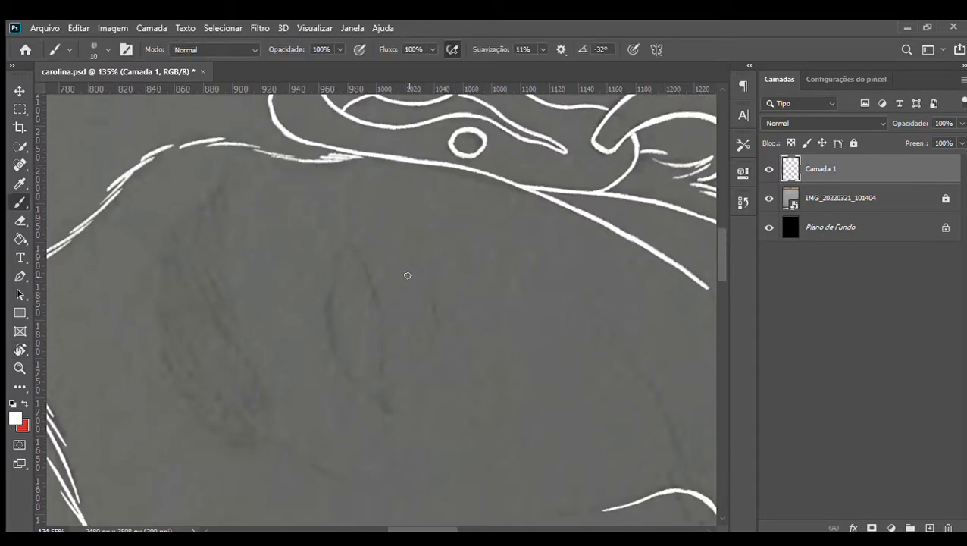
mouse_move(343, 246)
left_mouse_down()
mouse_move(324, 322)
mouse_move(350, 375)
left_mouse_up()
scroll(343, 290, "down", 2)
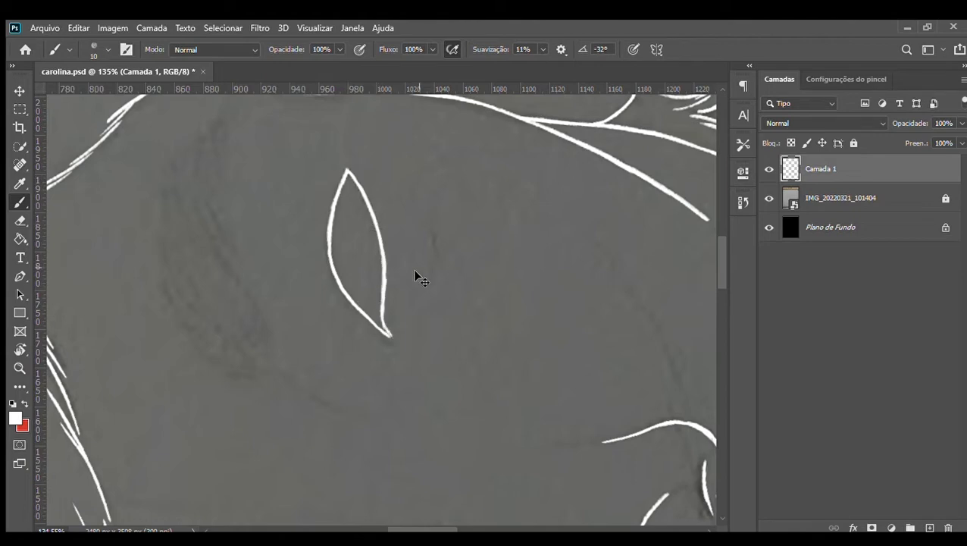
scroll(428, 309, "down", 8)
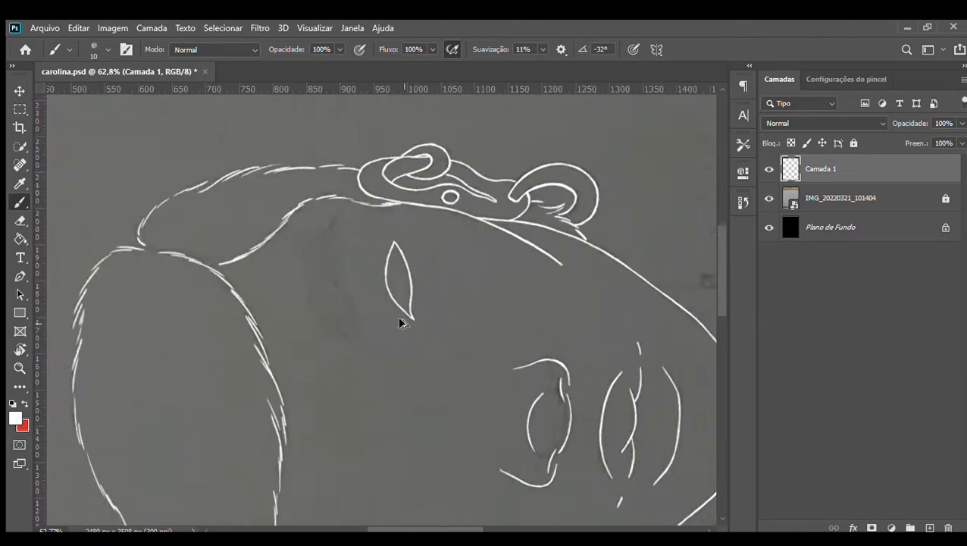
Draw the crease beneath the right eye and block in the right eyebrow with fine tapered hair strokes.
scroll(379, 304, "up", 4)
mouse_move(325, 236)
left_mouse_down()
mouse_move(364, 346)
mouse_move(294, 202)
left_mouse_up()
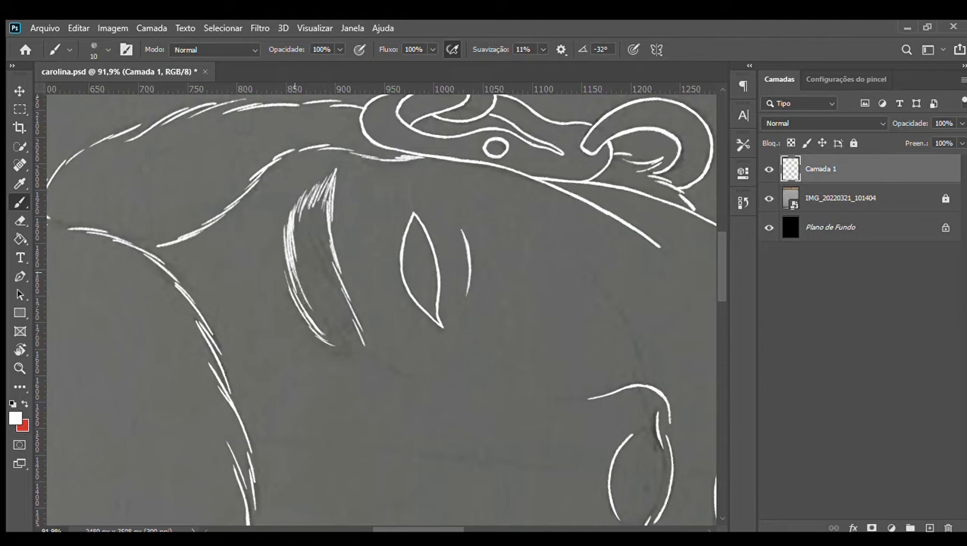
mouse_move(319, 313)
left_mouse_down()
mouse_move(296, 203)
mouse_move(328, 262)
left_mouse_up()
left_click_drag(323, 220, 347, 295)
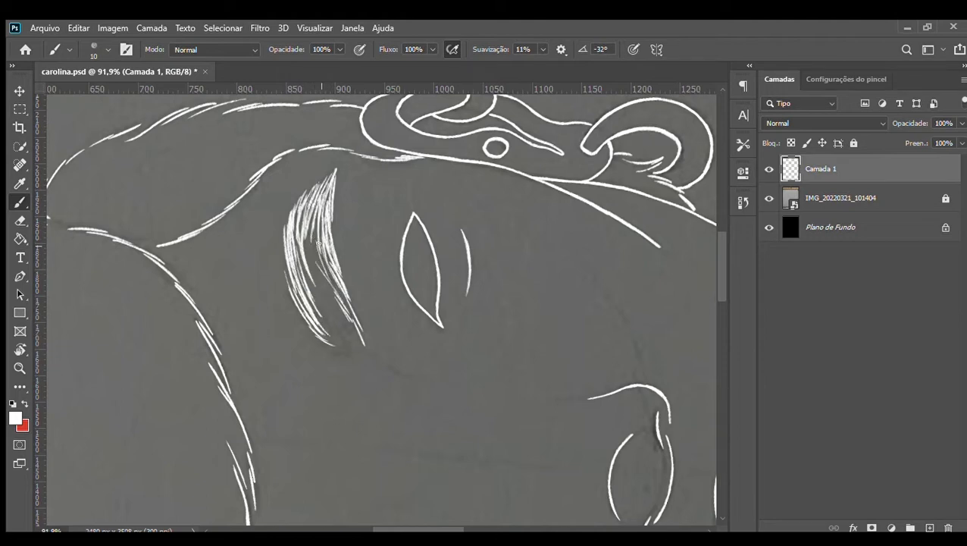
left_click_drag(314, 229, 318, 282)
Fill the body of the right eyebrow with dense overlapping hair strokes following its arch.
mouse_move(311, 288)
left_mouse_down()
mouse_move(324, 204)
mouse_move(477, 313)
mouse_move(471, 281)
left_mouse_up()
key("r")
left_click_drag(342, 276, 356, 244)
mouse_move(347, 280)
left_mouse_down()
mouse_move(368, 247)
mouse_move(389, 255)
left_mouse_up()
mouse_move(366, 278)
left_mouse_down()
mouse_move(409, 241)
mouse_move(406, 231)
left_mouse_up()
mouse_move(362, 265)
left_mouse_down()
mouse_move(413, 229)
mouse_move(374, 260)
left_mouse_up()
left_click_drag(348, 285, 379, 239)
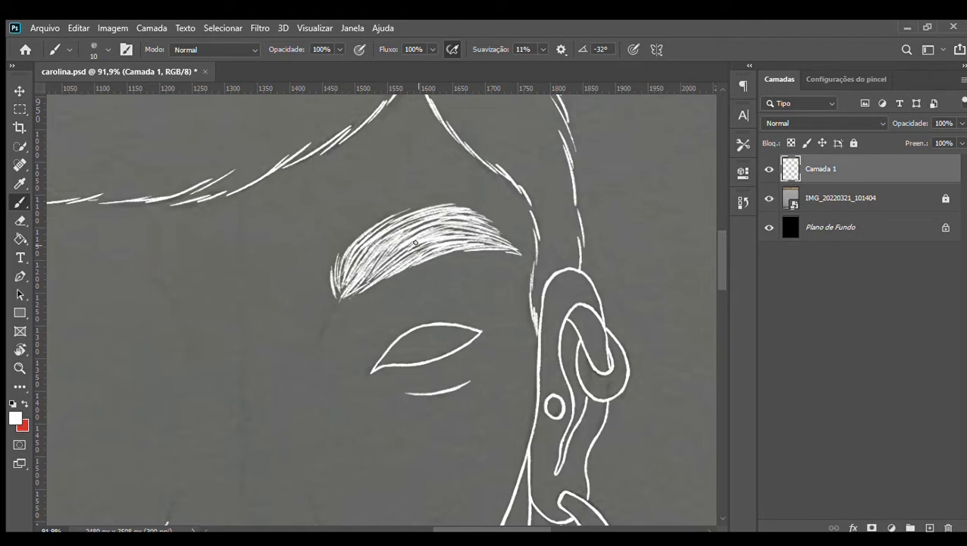
Add short tapered hair strokes at the outer tail of the right eyebrow.
scroll(573, 284, "up", 7)
left_click_drag(417, 220, 473, 236)
left_click_drag(439, 235, 474, 249)
left_click_drag(443, 232, 473, 243)
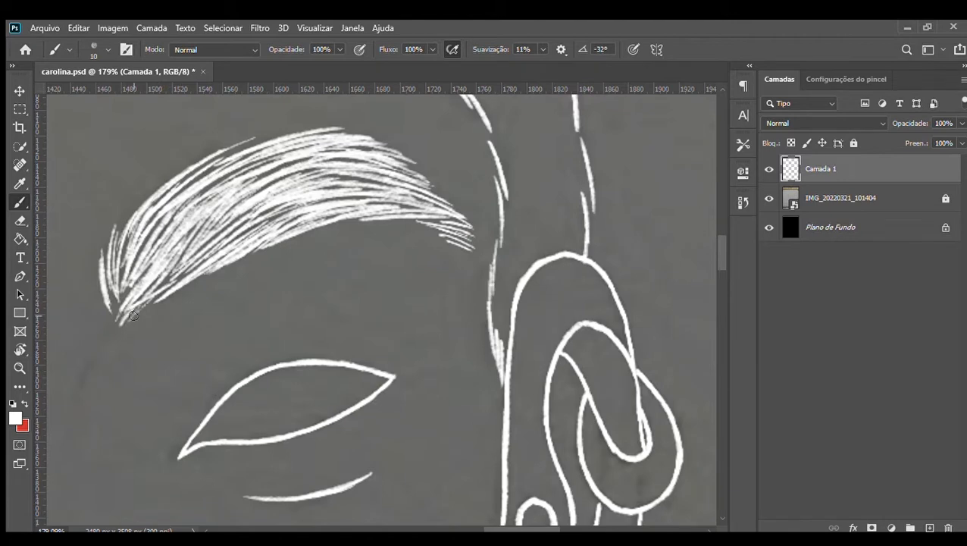
Thicken the lower edge of the right eyebrow with a row of short slanted hair strokes.
left_click_drag(135, 315, 221, 262)
left_click_drag(145, 314, 224, 265)
left_click_drag(180, 298, 300, 232)
left_click_drag(209, 285, 268, 243)
left_click_drag(246, 273, 316, 232)
mouse_move(117, 314)
left_mouse_down()
mouse_move(135, 282)
mouse_move(127, 258)
left_mouse_up()
left_click_drag(240, 274, 291, 236)
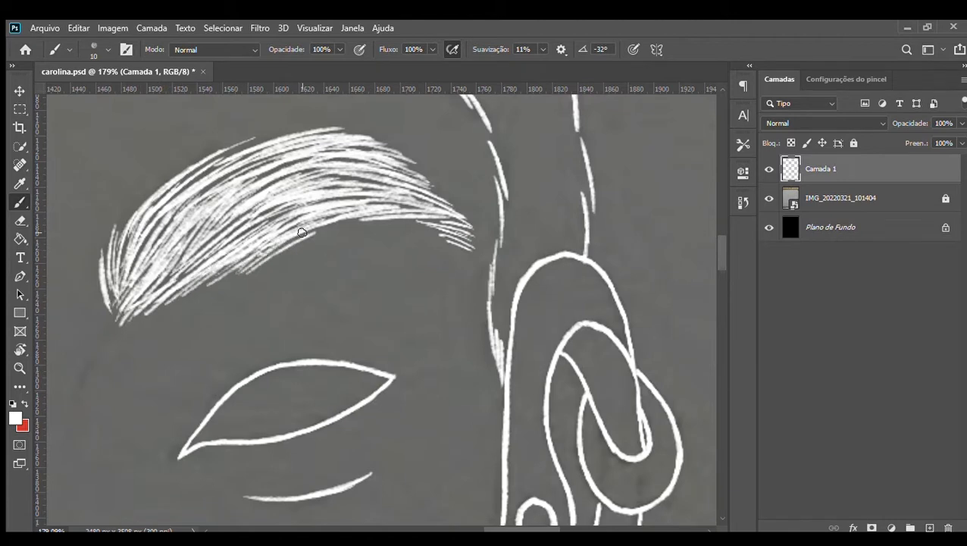
left_click_drag(220, 288, 255, 248)
left_click_drag(163, 316, 213, 275)
left_click_drag(129, 332, 161, 294)
left_click_drag(292, 246, 350, 220)
left_click_drag(325, 235, 369, 217)
Soften the inner end and upper edge of the right eyebrow with loose tapered hair strokes.
left_click_drag(108, 265, 135, 194)
mouse_move(140, 203)
left_mouse_down()
mouse_move(173, 169)
mouse_move(258, 141)
left_mouse_up()
left_click_drag(114, 344, 98, 280)
scroll(329, 358, "down", 5)
scroll(263, 303, "up", 2)
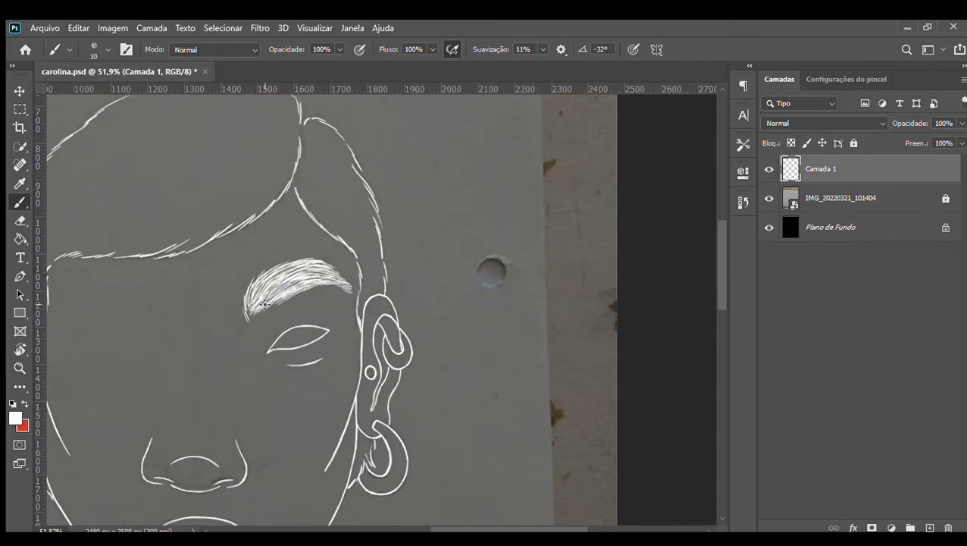
scroll(280, 316, "up", 4)
left_click_drag(264, 321, 278, 287)
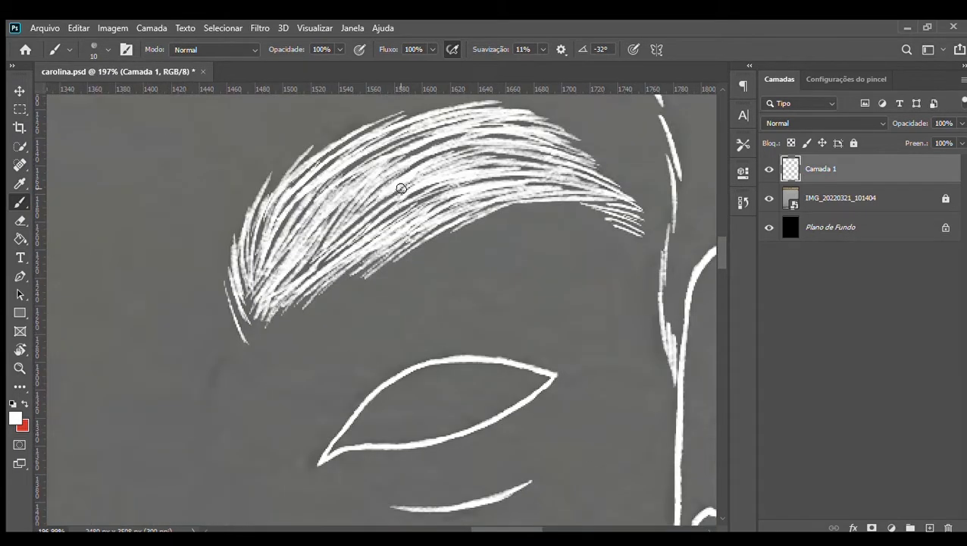
Hide and show the Plano de Fundo and IMG_20220321_101404 layers to check the line art.
scroll(531, 290, "down", 9)
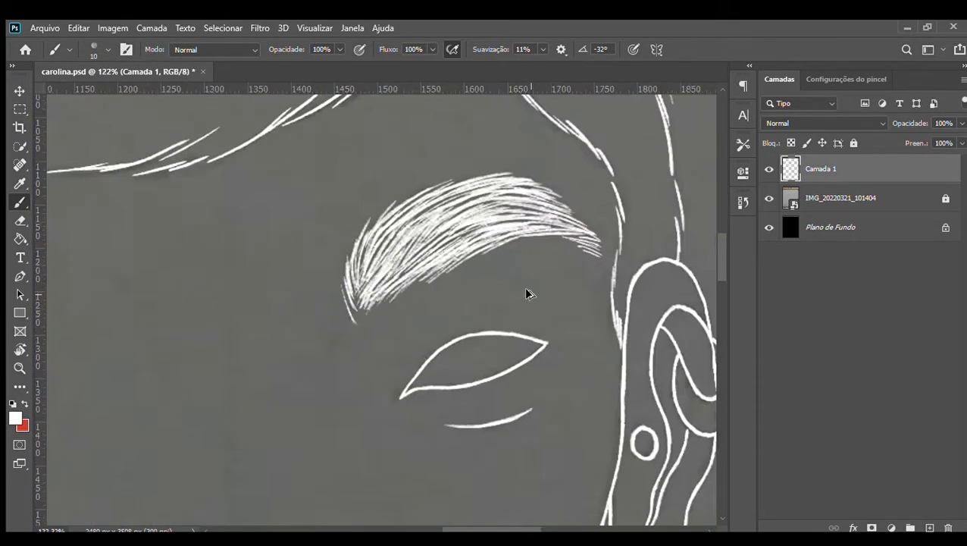
scroll(498, 375, "up", 1)
left_click(768, 229)
left_click(768, 229)
left_click(772, 201)
left_click(769, 198)
Ink the short curved nose-bridge line running down from the inner end of the right eyebrow.
scroll(389, 281, "up", 5)
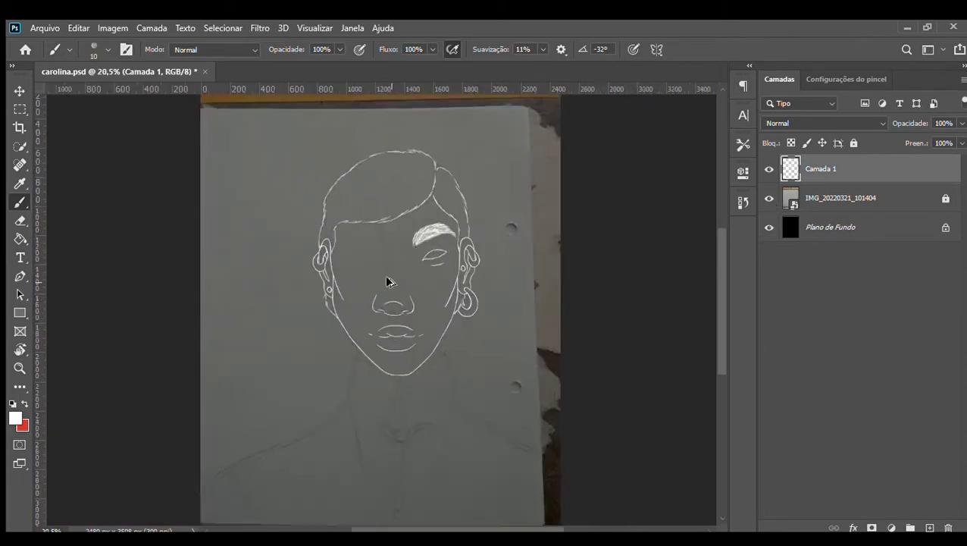
scroll(492, 326, "down", 5)
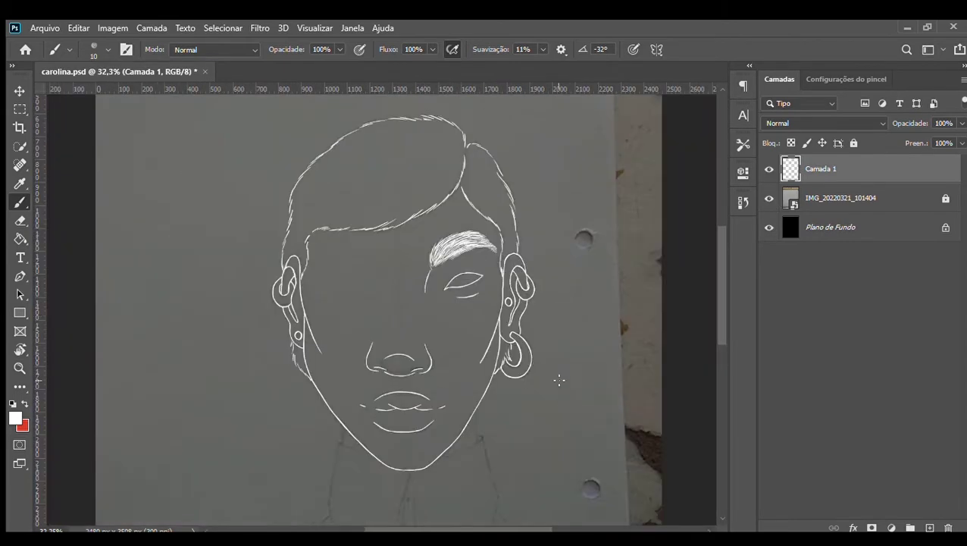
scroll(567, 362, "up", 2)
Trace the short neck lines that form a small pointed corner beneath the left side of the jaw.
scroll(560, 302, "down", 3)
scroll(326, 271, "up", 6)
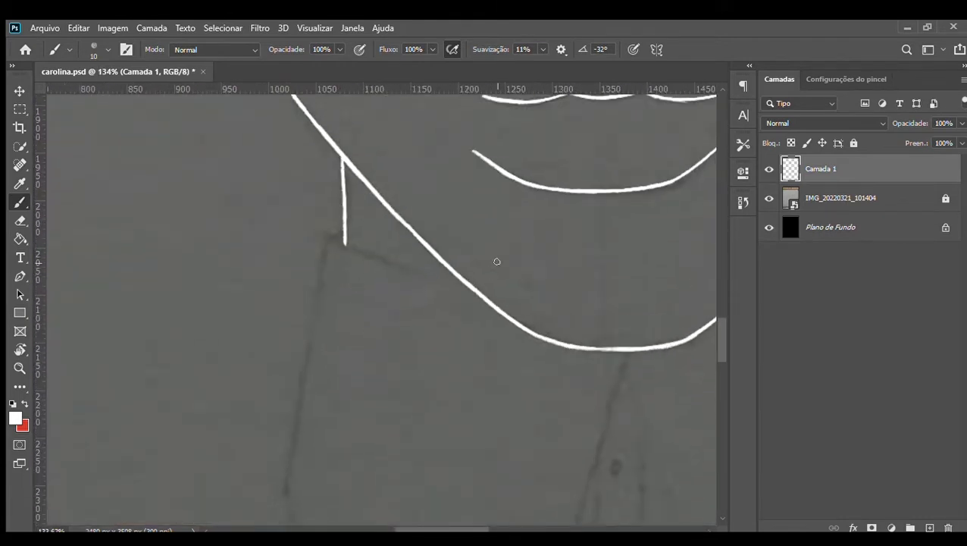
key("r")
left_click_drag(491, 273, 447, 368)
left_click_drag(416, 194, 446, 329)
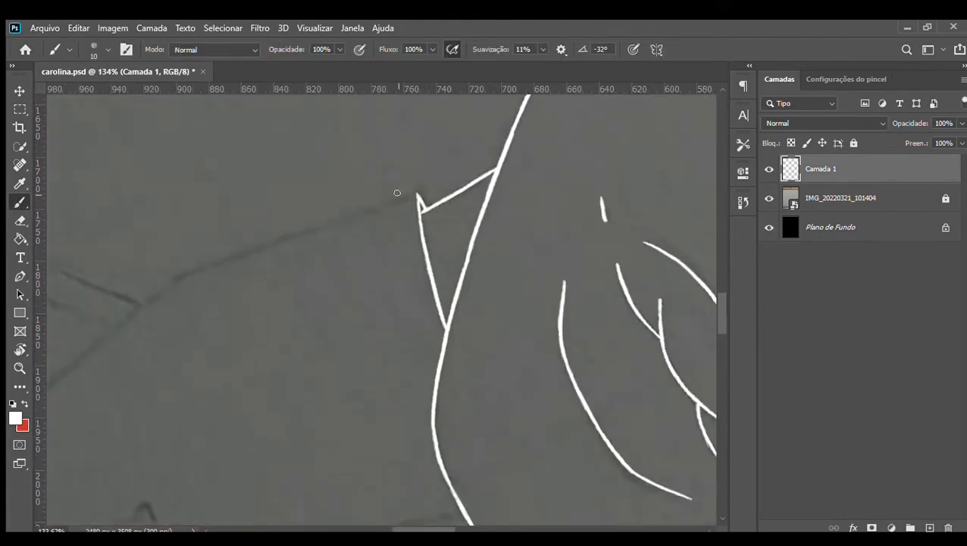
Trace the left side of the neck from the pointed corner under the jaw down to the shoulder.
key("r")
left_click_drag(391, 168, 294, 320)
scroll(294, 320, "down", 2)
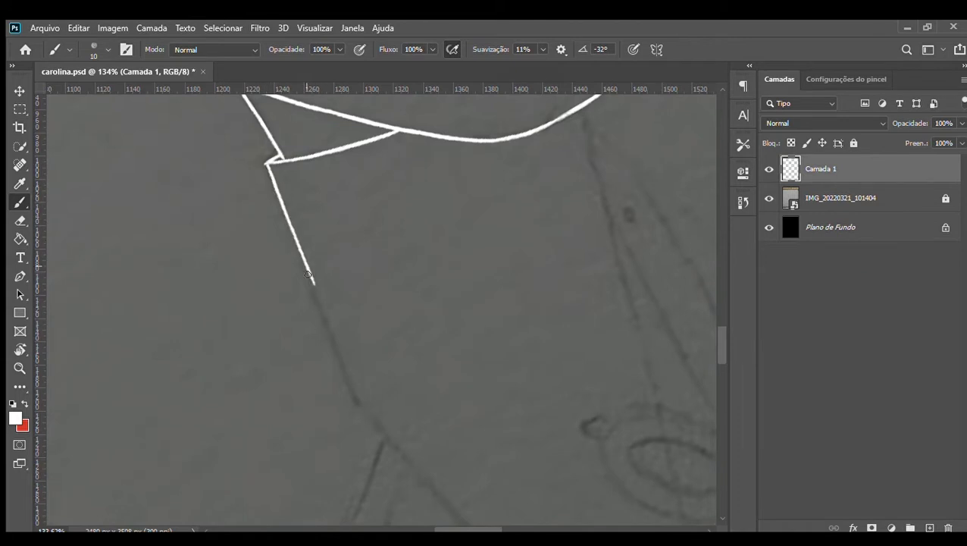
scroll(403, 264, "down", 4)
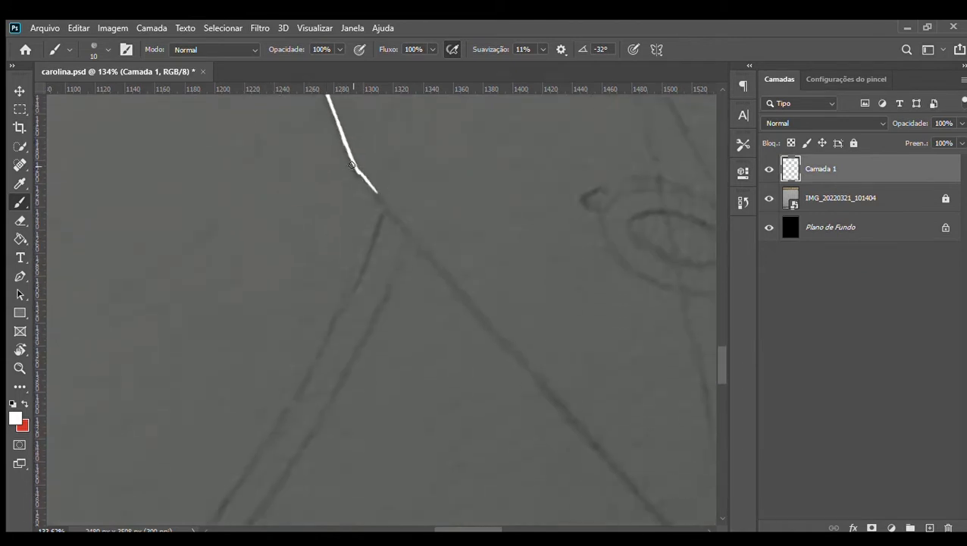
Try to extend the left shoulder line outward from the base of the neck.
left_click_drag(361, 175, 425, 247)
scroll(485, 189, "down", 1)
scroll(486, 186, "down", 5)
key("r")
left_click_drag(522, 141, 595, 256)
scroll(530, 190, "down", 2)
scroll(538, 259, "up", 1)
key("ctrl+z")
Ink the first stretch of the left collar flap's outer edge from the bend beside the neck and tidy the joint.
scroll(521, 194, "up", 5)
scroll(520, 189, "up", 1)
key("r")
mouse_move(564, 127)
left_mouse_down()
mouse_move(403, 351)
mouse_move(253, 310)
left_mouse_up()
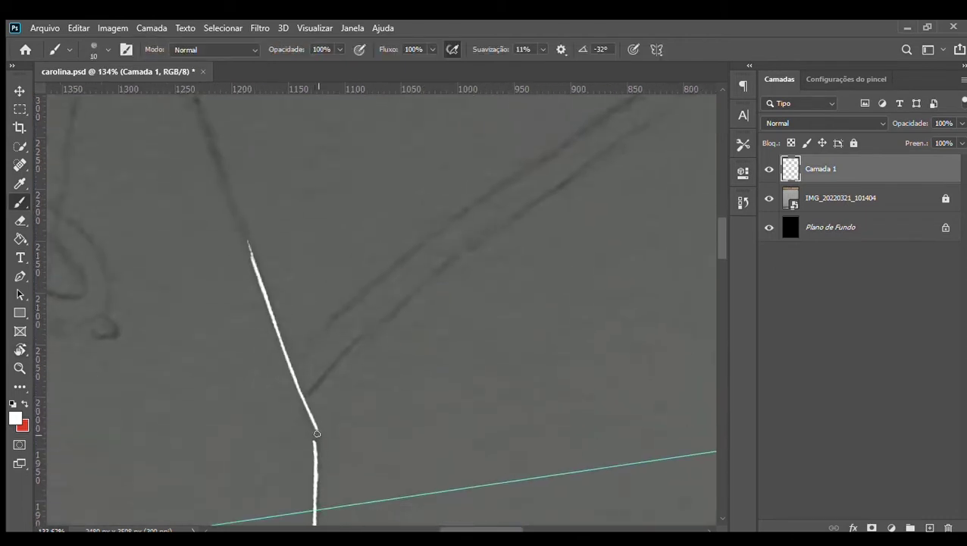
left_click(23, 223)
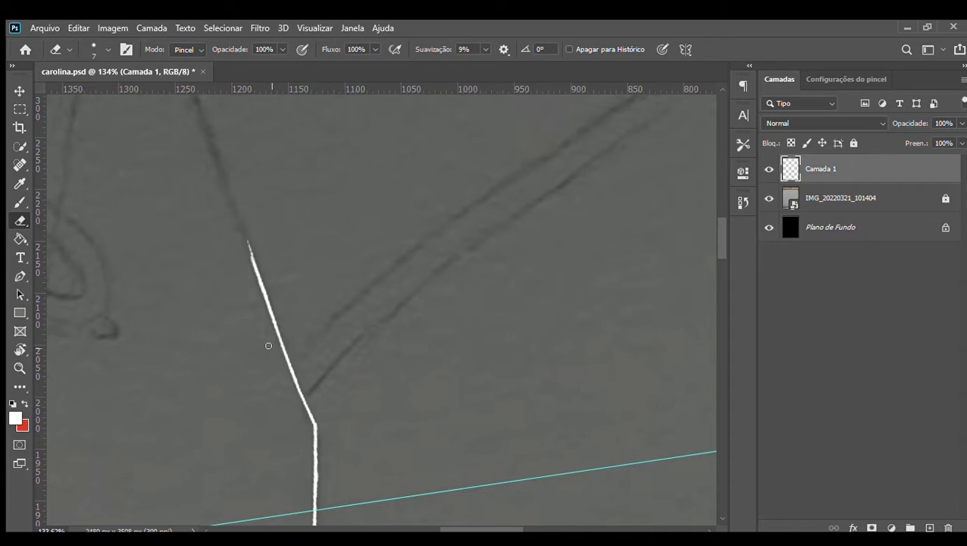
Ink the rest of the left collar flap's outer edge between its pointed tip and the stretch already traced.
key("b")
scroll(214, 374, "up", 5)
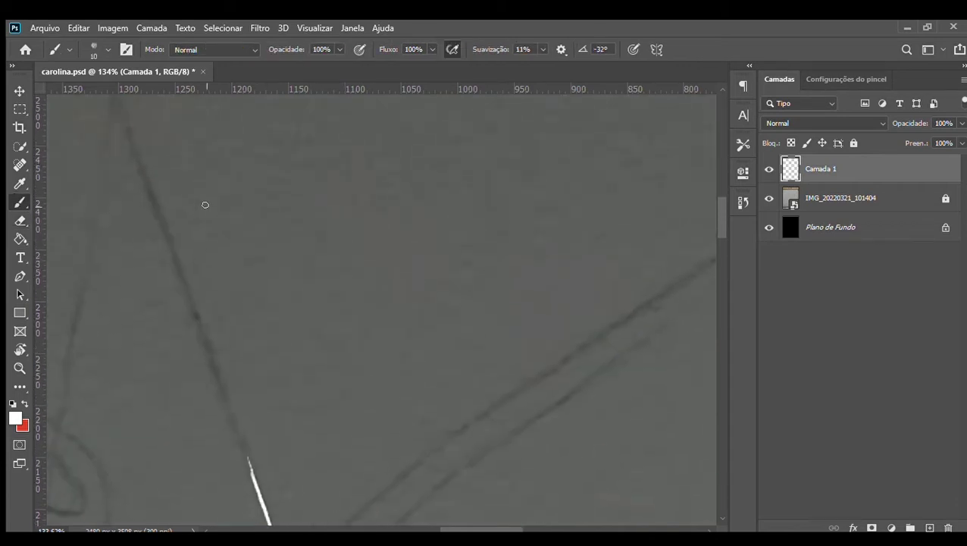
left_click_drag(115, 112, 141, 210)
scroll(167, 236, "down", 2)
left_click_drag(151, 142, 207, 296)
key("ctrl+z")
left_click_drag(152, 142, 165, 175)
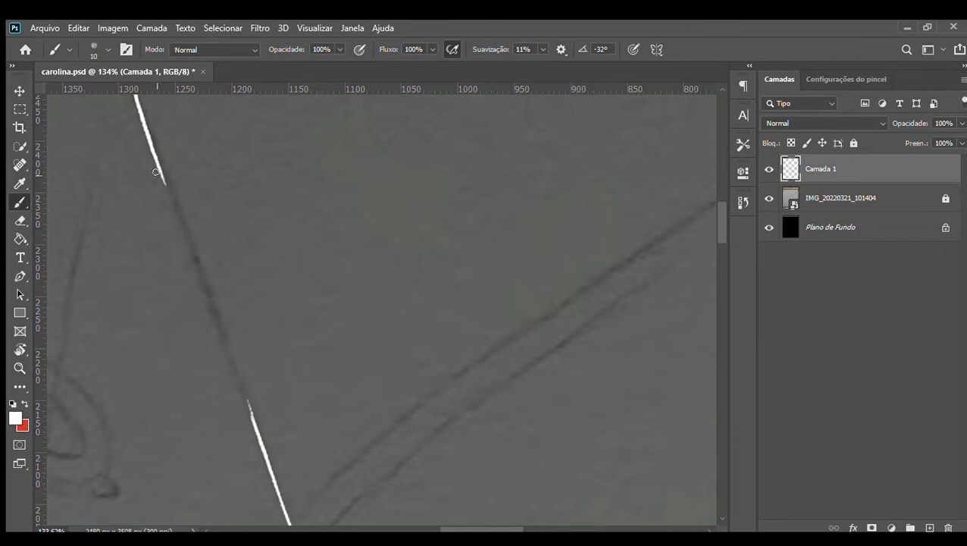
mouse_move(192, 249)
left_mouse_down()
mouse_move(212, 308)
mouse_move(414, 304)
left_mouse_up()
Trace the left collar flap's inner edge from the chin to the pointed tip, leaving gaps where the oval link crosses.
scroll(222, 371, "down", 5)
scroll(247, 350, "up", 2)
key("r")
scroll(564, 267, "up", 4)
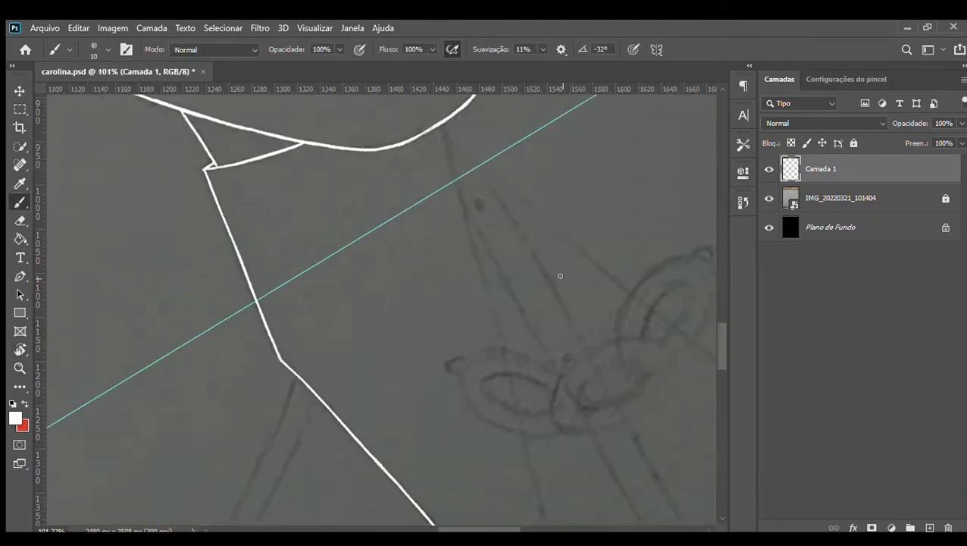
key("b")
left_click_drag(442, 147, 473, 269)
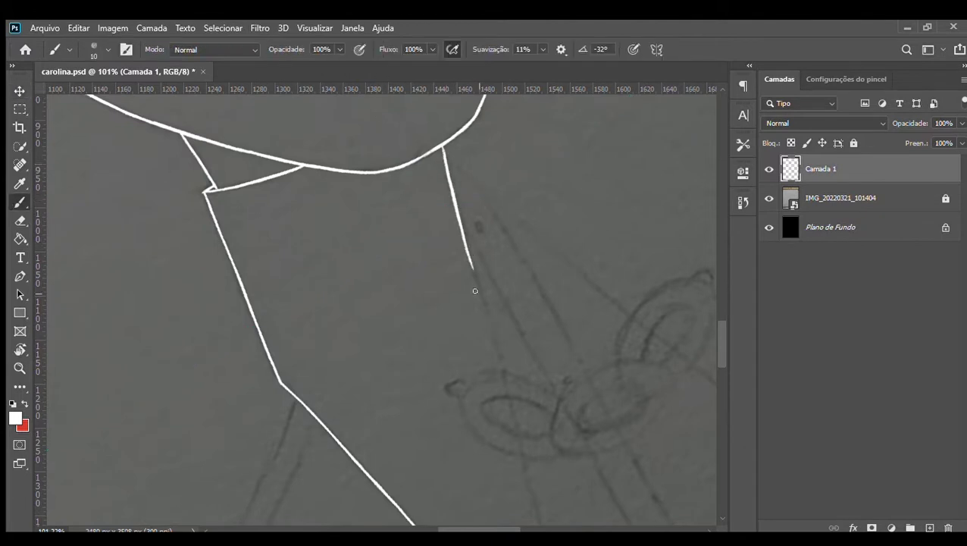
scroll(462, 235, "down", 5)
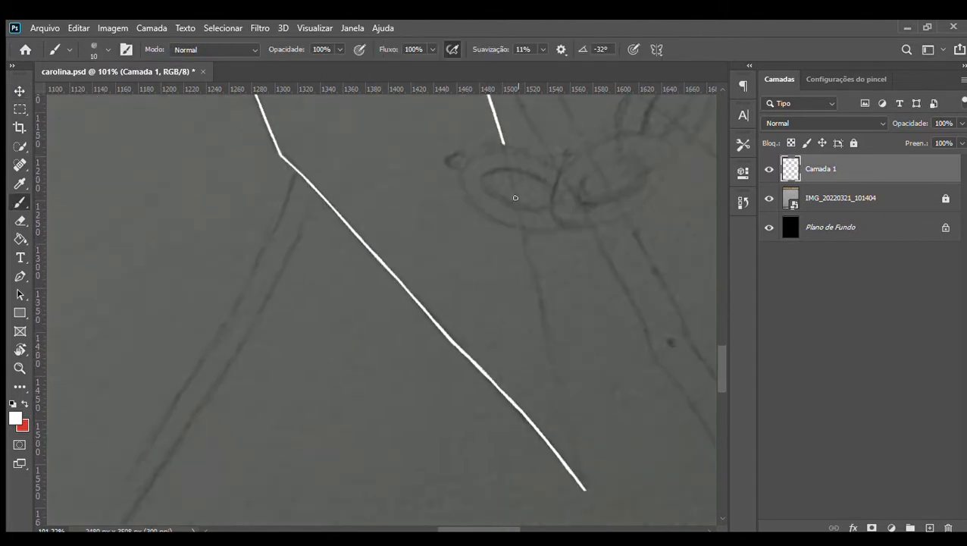
left_click_drag(523, 228, 562, 382)
key("ctrl+z")
left_click_drag(524, 229, 557, 377)
left_click_drag(583, 481, 585, 489)
Trace the short lines from the right side of the jaw that form the upper corner of the right collar.
scroll(565, 369, "down", 10)
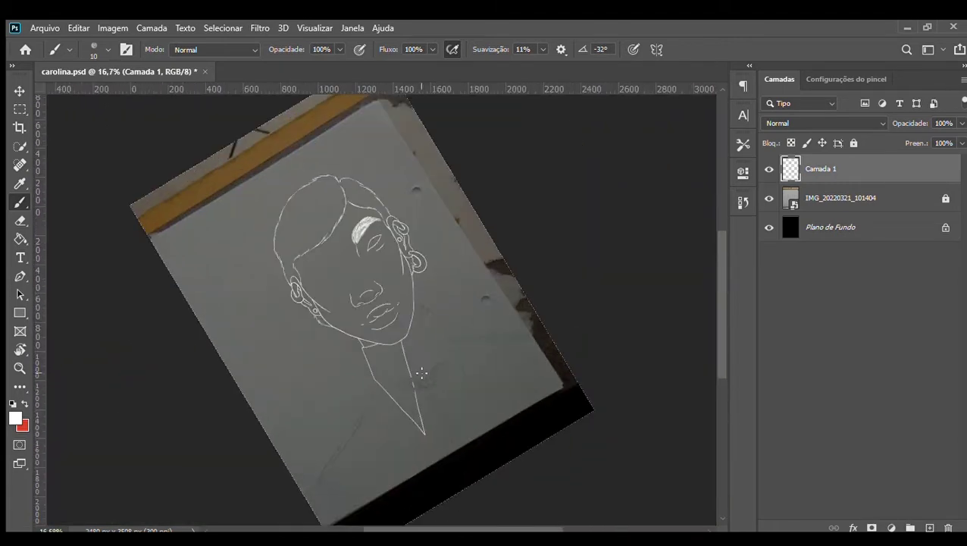
scroll(424, 338, "up", 10)
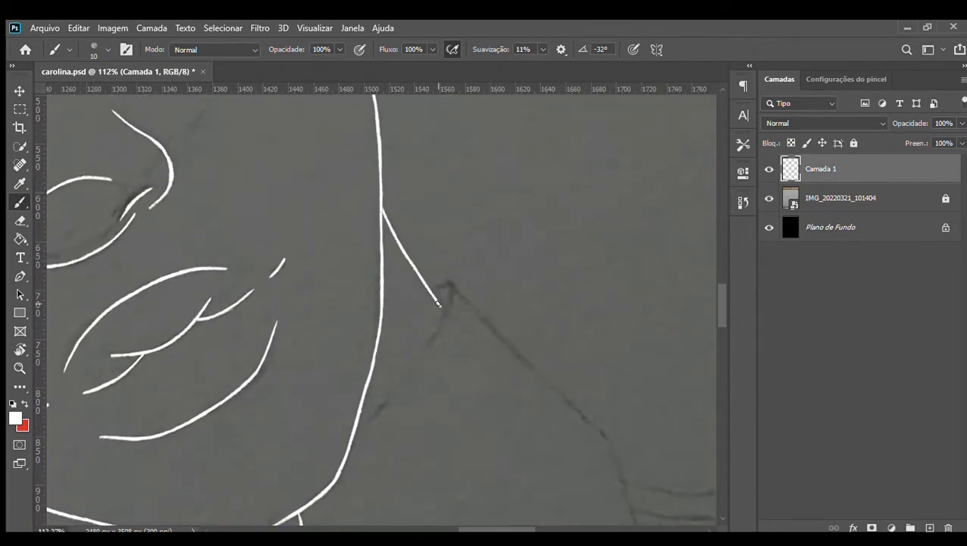
scroll(426, 288, "down", 6)
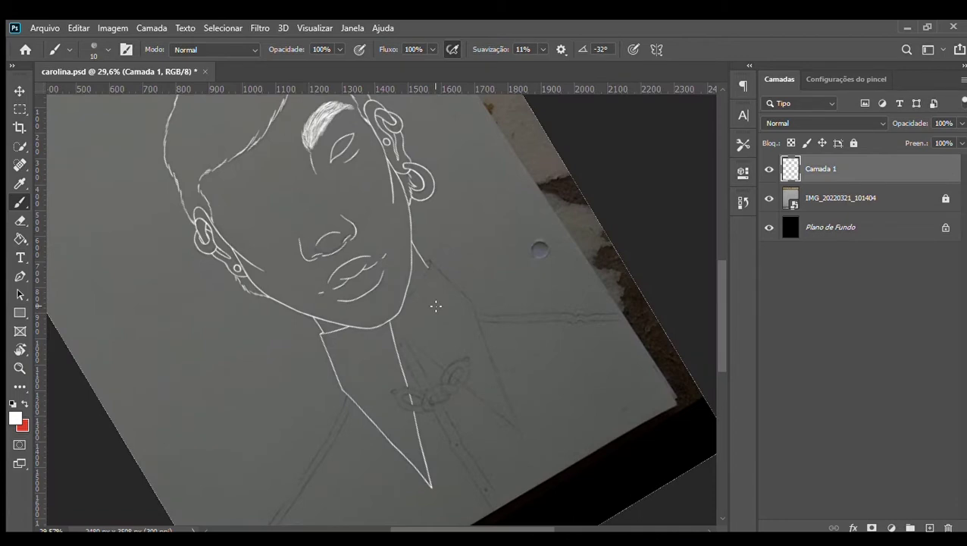
scroll(434, 334, "up", 5)
scroll(496, 328, "up", 4)
key("r")
mouse_move(384, 254)
left_mouse_down()
mouse_move(331, 294)
mouse_move(446, 387)
left_mouse_up()
scroll(539, 367, "up", 5)
mouse_move(512, 247)
left_mouse_down()
mouse_move(521, 404)
mouse_move(534, 430)
left_mouse_up()
key("e")
key("b")
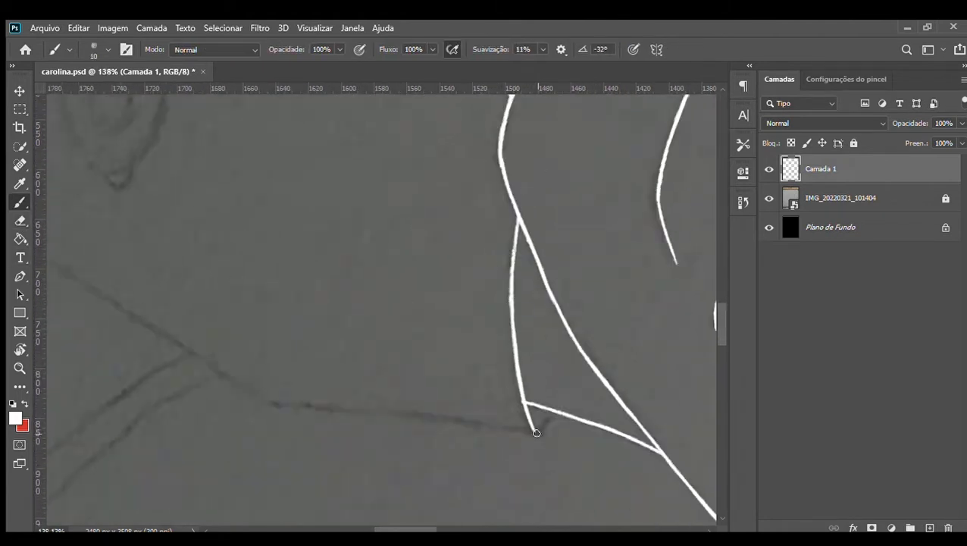
Close the small pointed corner of the right collar and try the outer edge leading away from it.
scroll(534, 429, "down", 4)
left_click_drag(355, 432, 162, 352)
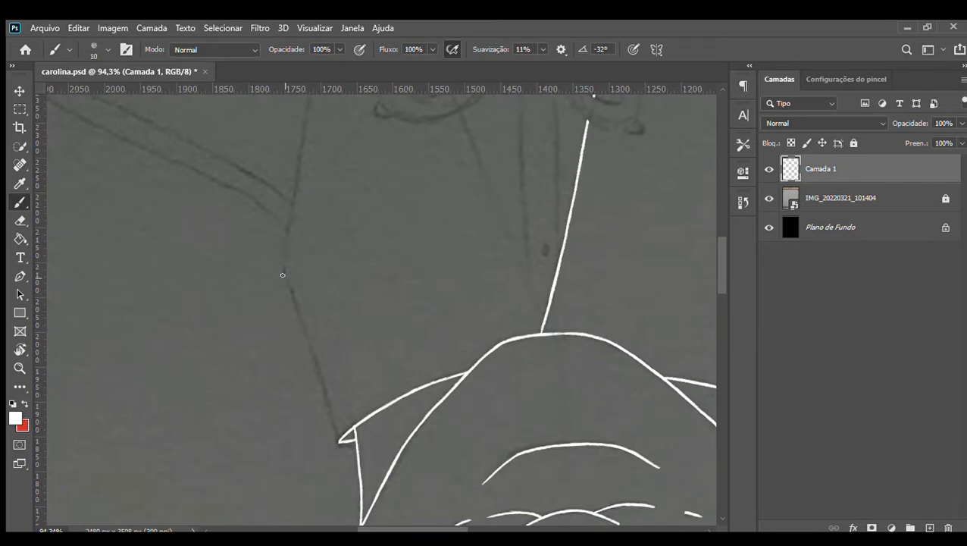
key("ctrl+z")
Trace the right collar flap's inner edge from its tip to the chin, leaving gaps where the oval link crosses.
scroll(318, 357, "up", 5)
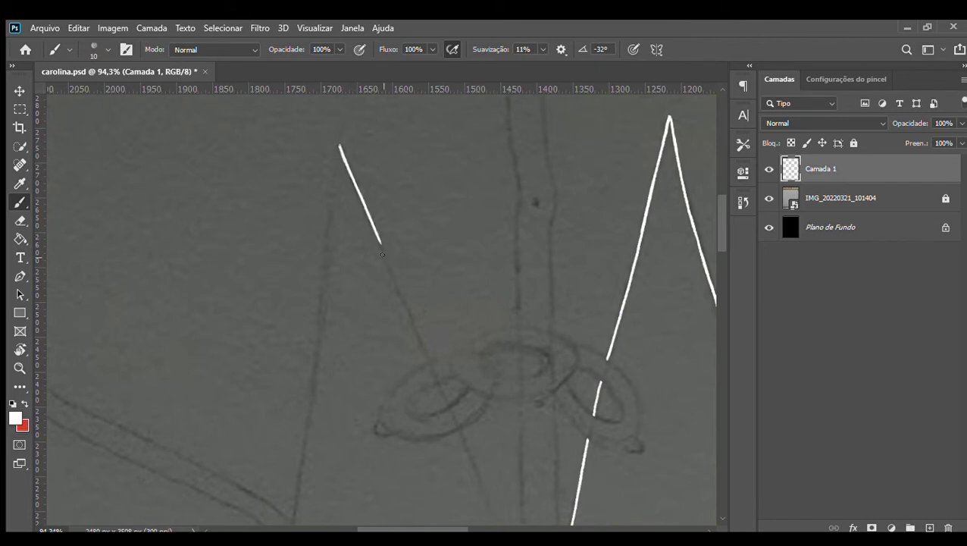
scroll(448, 406, "down", 3)
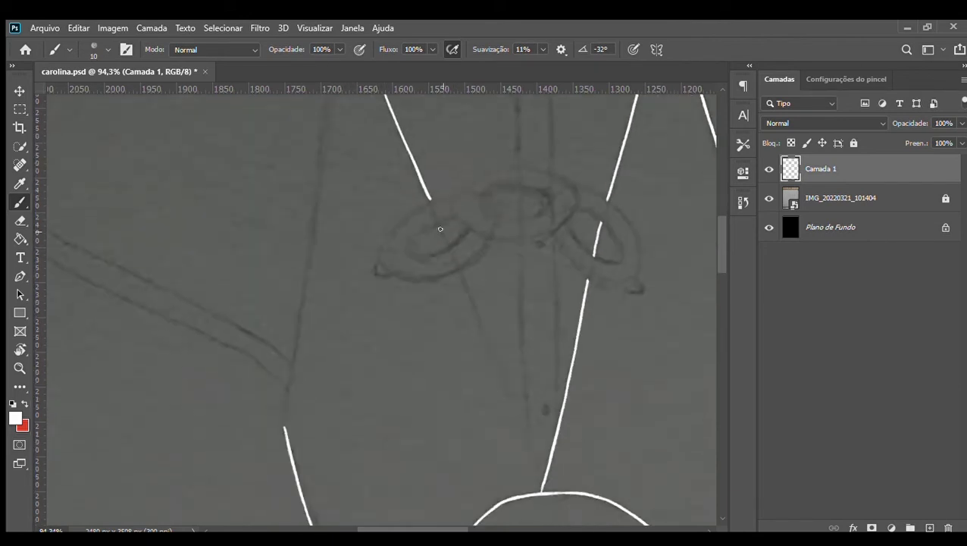
left_click_drag(476, 313, 543, 459)
key("ctrl+z")
left_click_drag(458, 270, 542, 479)
scroll(530, 413, "down", 10)
scroll(534, 439, "up", 15)
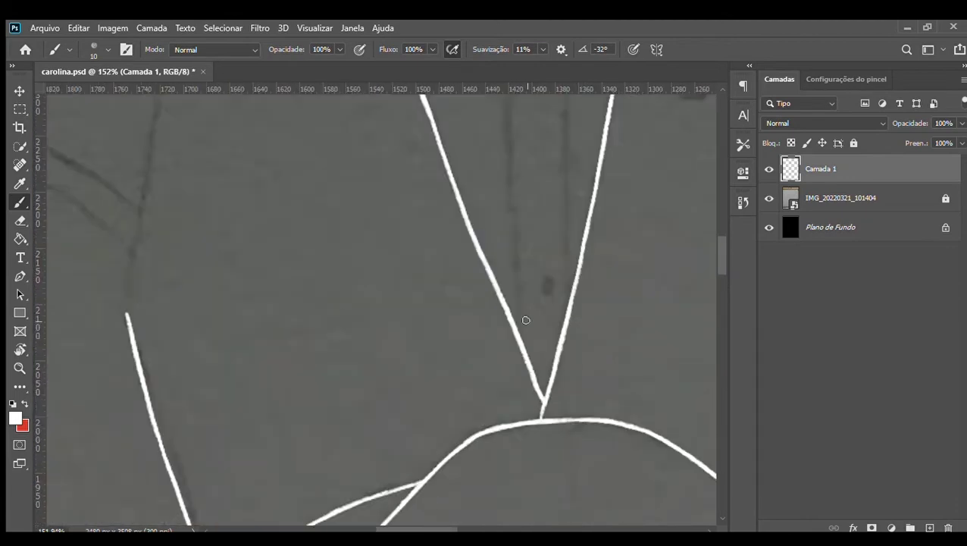
Ink the lower stretch of the right collar flap's outer edge near its pointed tip.
scroll(474, 425, "down", 8)
key("r")
mouse_move(361, 315)
left_mouse_down()
mouse_move(413, 338)
mouse_move(494, 458)
left_mouse_up()
scroll(431, 425, "up", 6)
key("ctrl+z")
left_click_drag(429, 322, 494, 457)
scroll(303, 206, "up", 3)
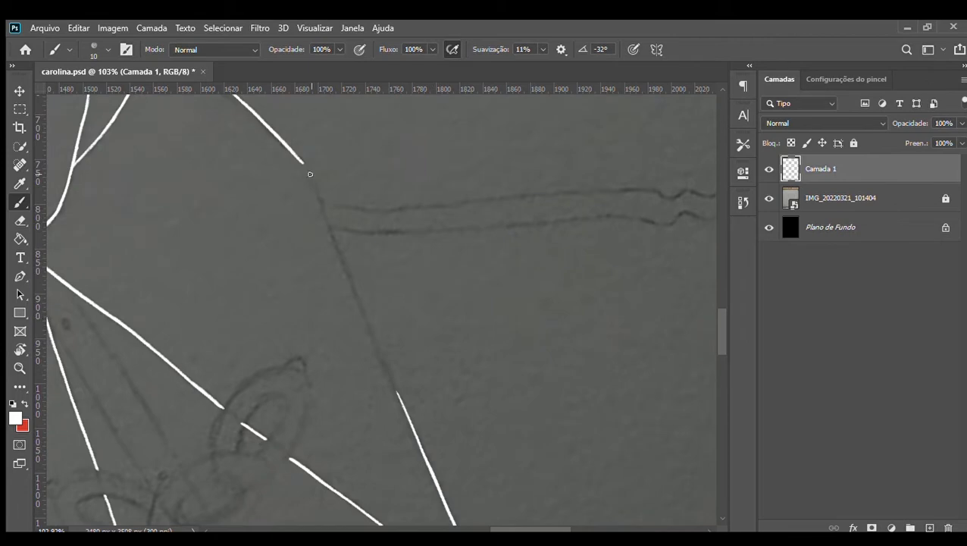
Join the two inked stretches of the right collar flap's outer edge with a smooth line past the shoulder seam.
left_click_drag(309, 174, 398, 398)
key("ctrl+z")
key("ctrl+z")
left_click_drag(356, 295, 398, 397)
key("ctrl+z")
left_click_drag(350, 275, 399, 400)
key("ctrl+z")
mouse_move(304, 164)
left_mouse_down()
mouse_move(371, 346)
mouse_move(367, 227)
left_mouse_up()
scroll(361, 300, "down", 5)
scroll(360, 306, "up", 8)
key("r")
scroll(405, 414, "up", 5)
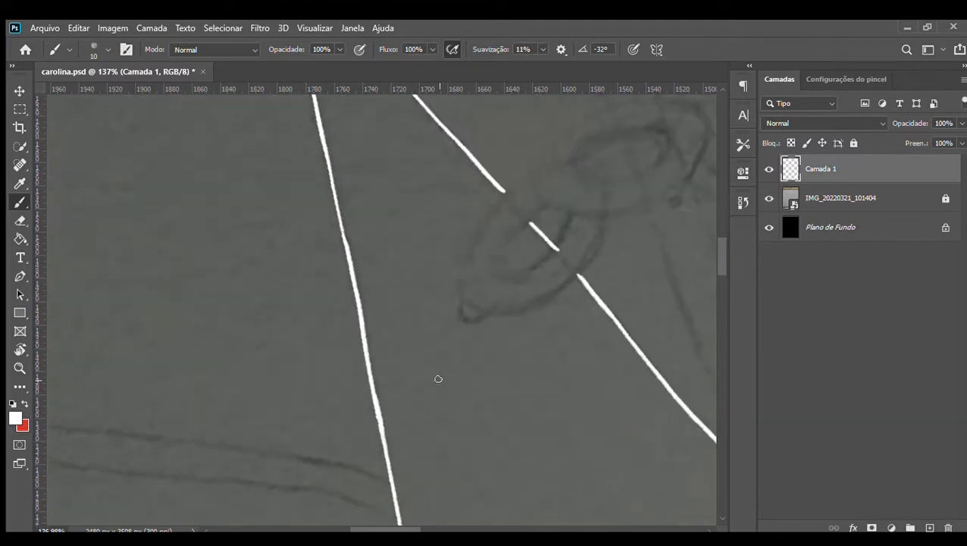
Trace the upper line of the left shoulder seam from the collar outward, including its wavy stretch.
scroll(345, 232, "down", 8)
key("r")
mouse_move(370, 148)
left_mouse_down()
mouse_move(326, 144)
mouse_move(445, 341)
left_mouse_up()
scroll(444, 342, "up", 3)
left_click_drag(340, 192, 372, 334)
scroll(393, 302, "up", 2)
left_click_drag(359, 185, 414, 428)
scroll(562, 420, "up", 1)
left_click_drag(382, 379, 457, 486)
mouse_move(390, 319)
left_mouse_down()
mouse_move(451, 435)
mouse_move(503, 497)
left_mouse_up()
scroll(423, 324, "up", 3)
left_click_drag(345, 267, 384, 436)
Trace the parallel lower line of the left shoulder seam from the collar to the wavy stretch.
scroll(367, 343, "up", 5)
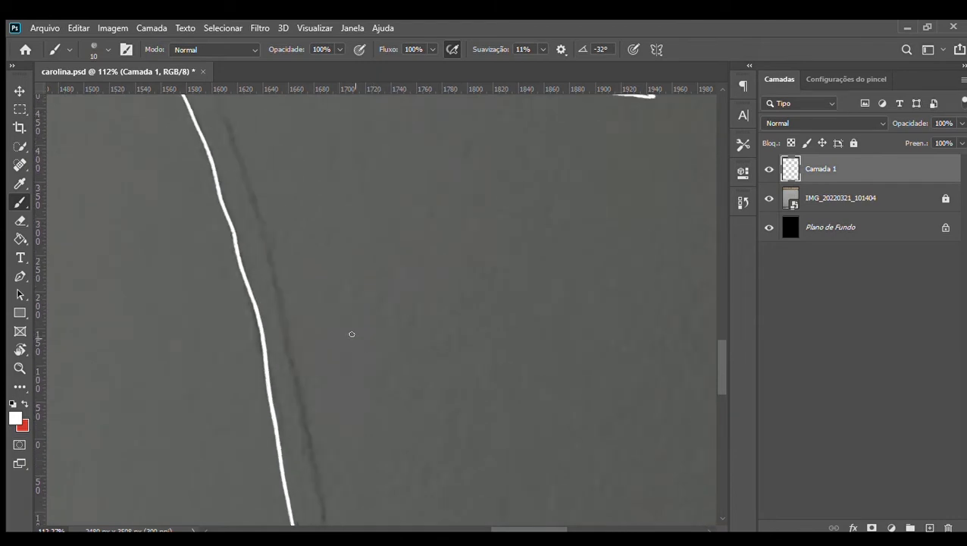
left_click_drag(235, 207, 277, 357)
scroll(310, 337, "down", 4)
left_click_drag(280, 205, 312, 318)
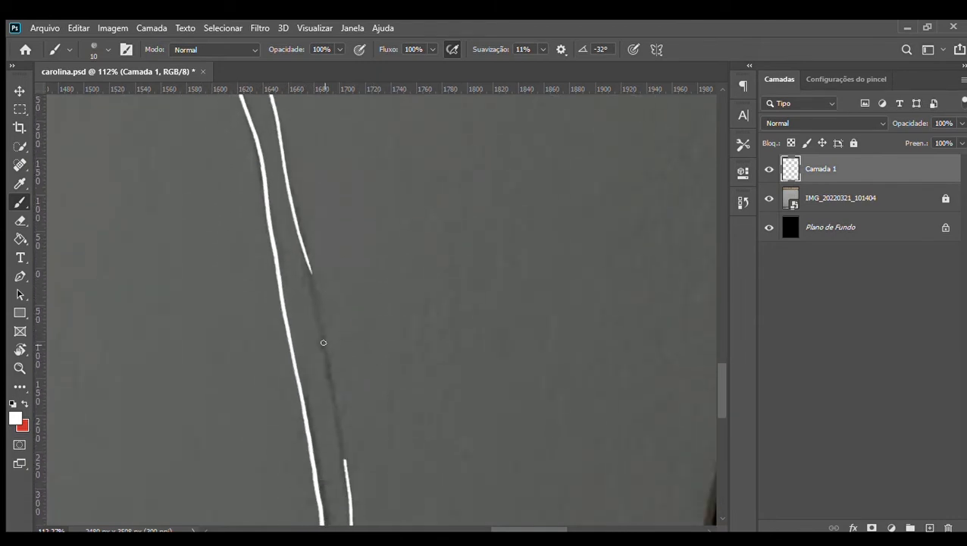
scroll(312, 319, "down", 2)
left_click_drag(311, 226, 330, 318)
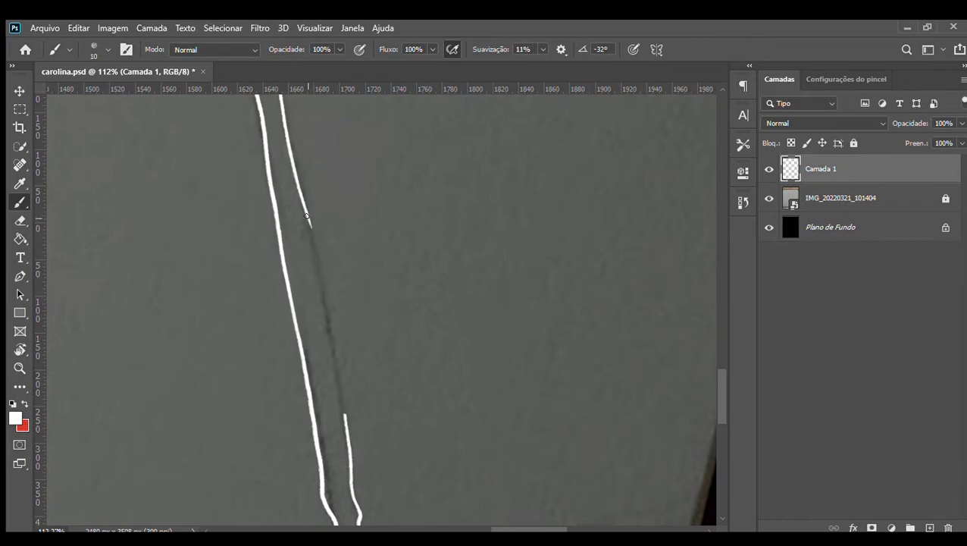
Ink the outer line of the left sleeve seam from the end of the shoulder seam down toward the sheet's edge.
scroll(389, 396, "down", 20)
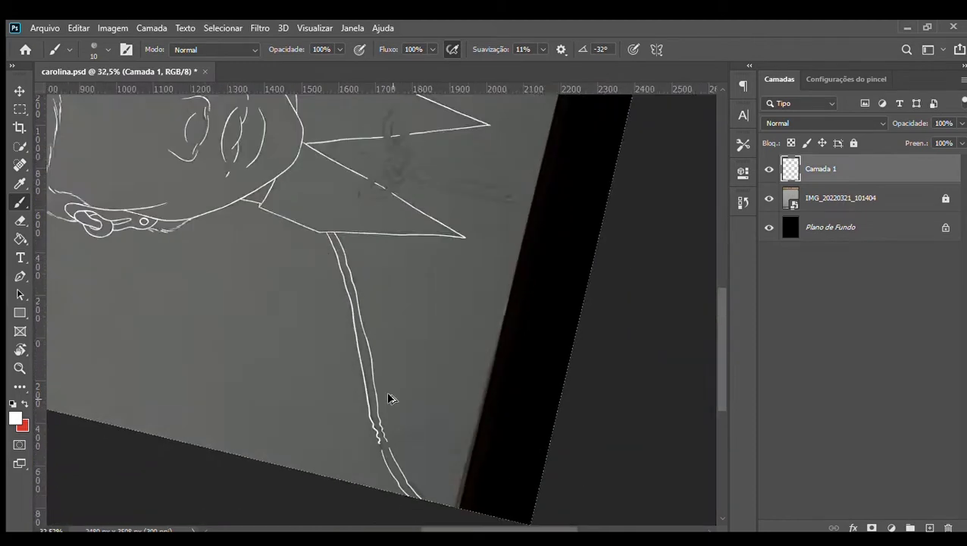
scroll(514, 482, "up", 12)
key("r")
mouse_move(580, 242)
left_mouse_down()
mouse_move(525, 481)
mouse_move(501, 475)
left_mouse_up()
key("b")
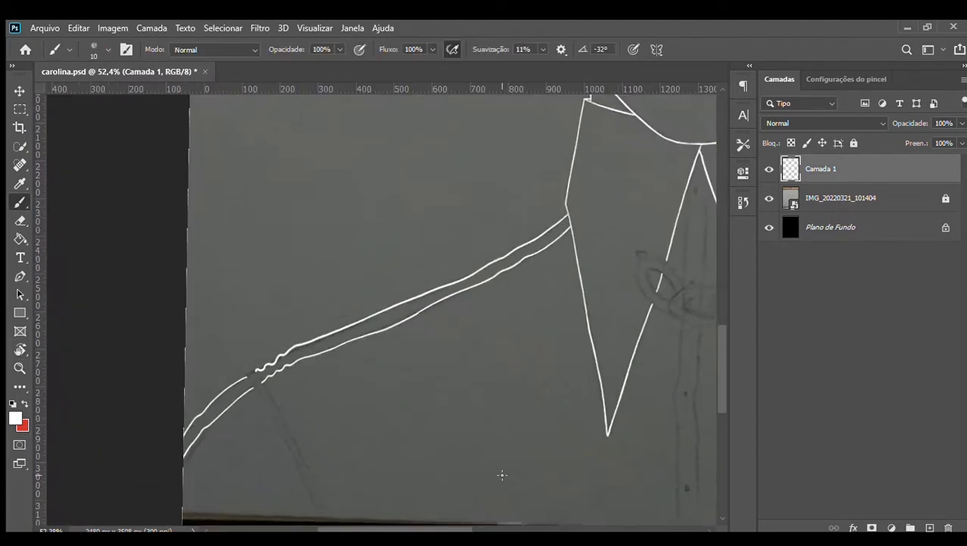
scroll(274, 388, "up", 9)
scroll(276, 366, "down", 3)
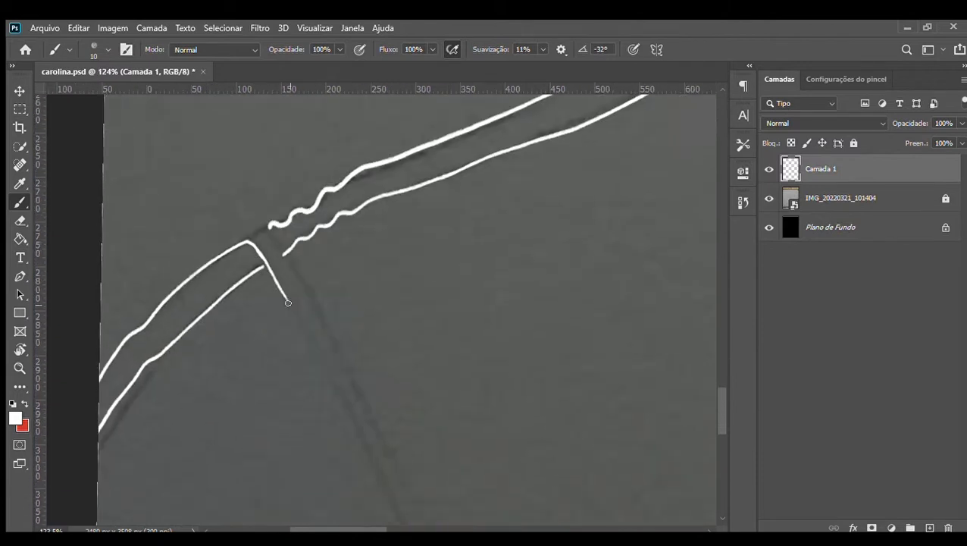
scroll(288, 303, "down", 2)
key("z")
key("ctrl+z")
left_click(16, 203)
left_click_drag(250, 176, 336, 335)
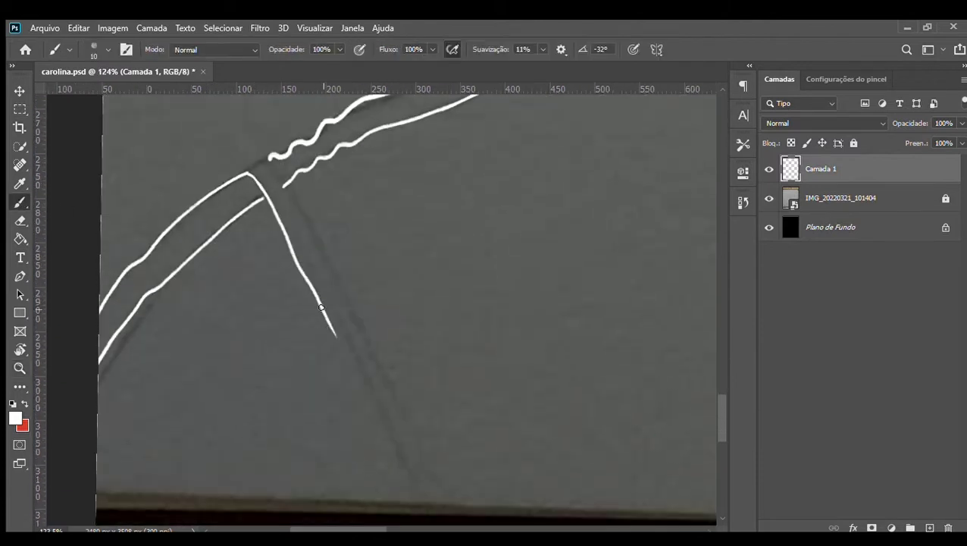
left_click_drag(378, 429, 408, 494)
Ink the second parallel line of the left sleeve seam and join it to the wavy end of the shoulder seam.
left_click_drag(263, 162, 399, 412)
key("ctrl+z")
left_click_drag(301, 217, 430, 492)
key("r")
left_click_drag(356, 206, 306, 417)
key("b")
scroll(364, 454, "up", 5)
scroll(344, 374, "down", 4)
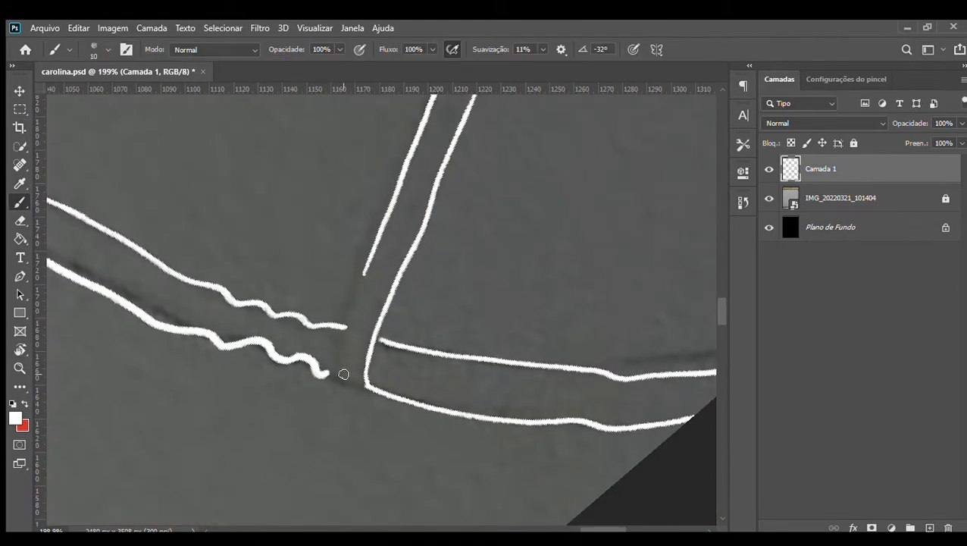
left_click_drag(365, 268, 341, 367)
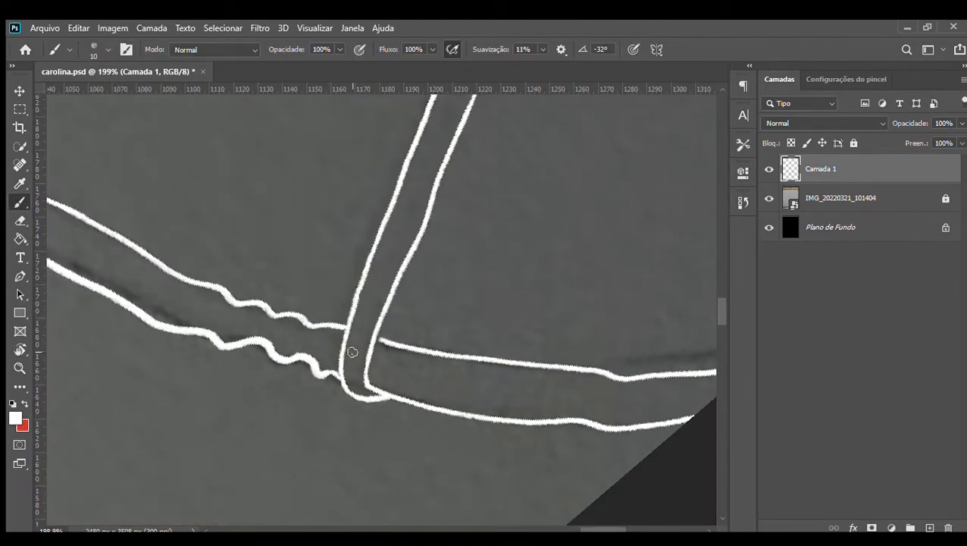
Erase the overshooting hook where the left sleeve seam meets the shoulder seam.
scroll(423, 394, "down", 6)
scroll(421, 394, "up", 6)
key("e")
left_click_drag(404, 343, 459, 360)
key("b")
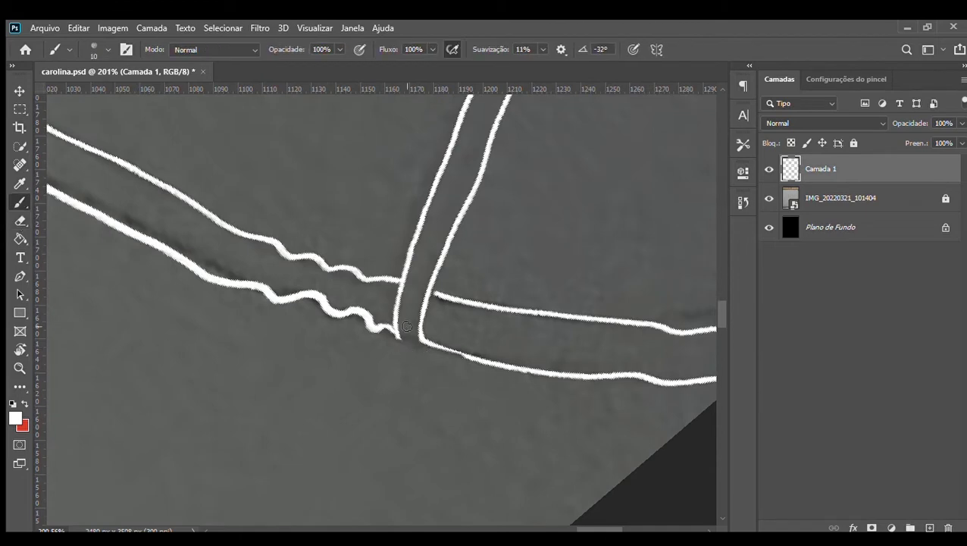
Trace the inner and outer oval outlines of the collar ornament's left link.
scroll(472, 352, "down", 5)
scroll(349, 254, "up", 4)
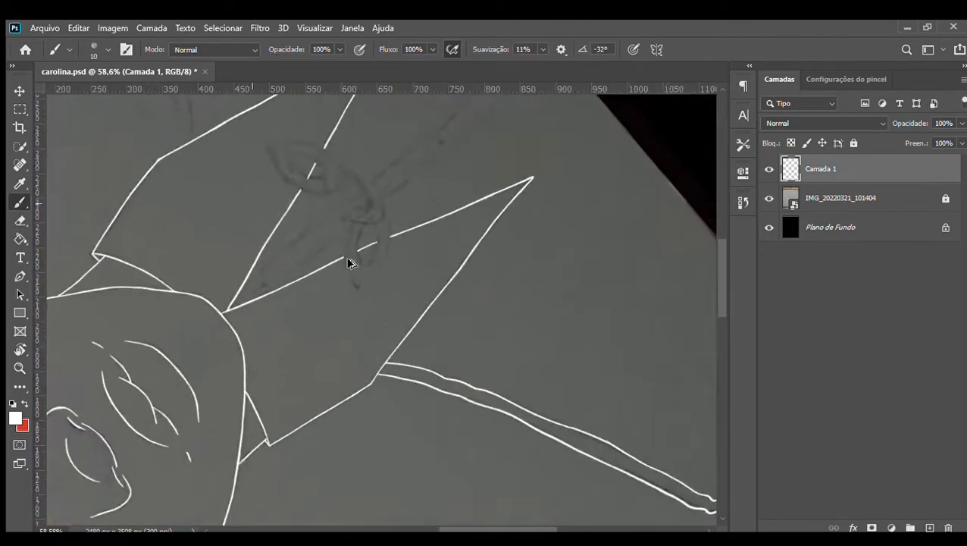
mouse_move(349, 370)
left_mouse_down()
mouse_move(375, 381)
mouse_move(396, 290)
left_mouse_up()
mouse_move(334, 281)
left_mouse_down()
mouse_move(313, 345)
mouse_move(378, 423)
left_mouse_up()
mouse_move(419, 264)
left_mouse_down()
mouse_move(428, 302)
mouse_move(383, 417)
left_mouse_up()
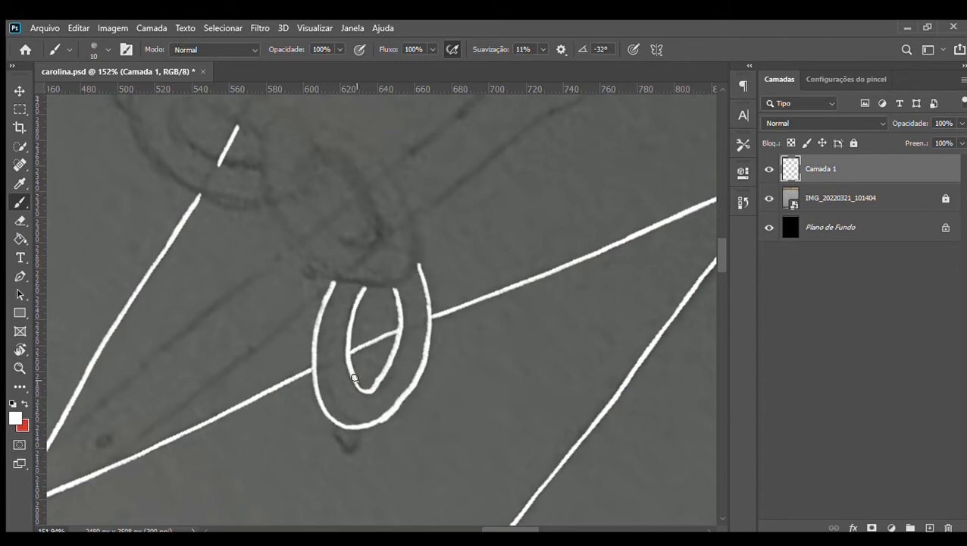
Clean up the left link's outline and draw the small round bead at its outer end.
key("r")
mouse_move(447, 307)
left_mouse_down()
mouse_move(351, 380)
mouse_move(329, 360)
left_mouse_up()
key("e")
mouse_move(299, 231)
left_mouse_down()
mouse_move(305, 267)
mouse_move(298, 250)
left_mouse_up()
scroll(306, 267, "up", 3)
key("b")
mouse_move(303, 216)
left_mouse_down()
mouse_move(301, 286)
mouse_move(319, 323)
left_mouse_up()
left_click_drag(488, 266, 486, 259)
mouse_move(308, 189)
left_mouse_down()
mouse_move(302, 149)
mouse_move(320, 157)
left_mouse_up()
key("ctrl+z")
Erase and redraw the rounded end of the left link's inner oval.
left_click(20, 221)
mouse_move(335, 244)
left_mouse_down()
mouse_move(341, 227)
mouse_move(342, 271)
left_mouse_up()
left_click(20, 202)
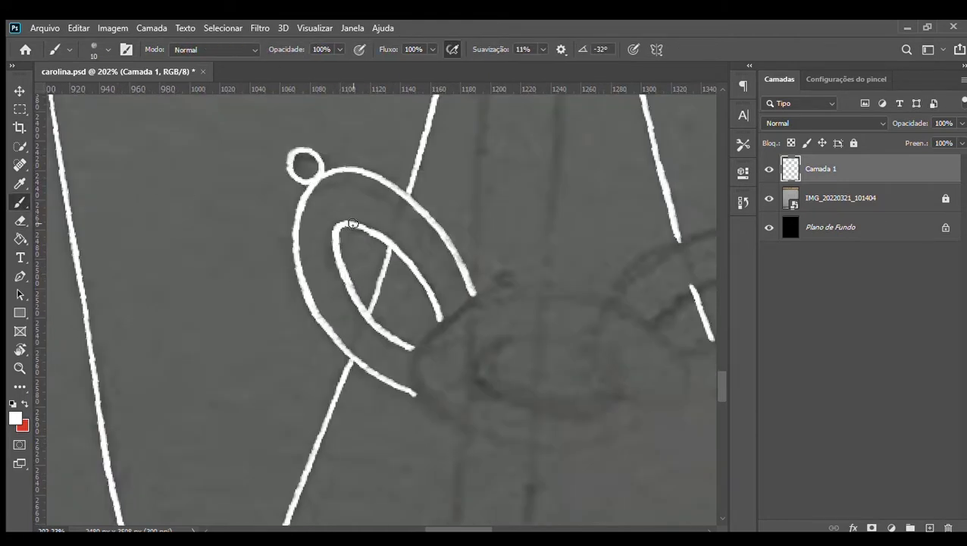
left_click_drag(353, 224, 371, 231)
Trace the inner oval of the collar ornament's right link.
scroll(459, 271, "down", 6)
scroll(477, 280, "up", 2)
scroll(549, 276, "up", 5)
key("r")
mouse_move(542, 274)
left_mouse_down()
mouse_move(362, 257)
mouse_move(310, 387)
left_mouse_up()
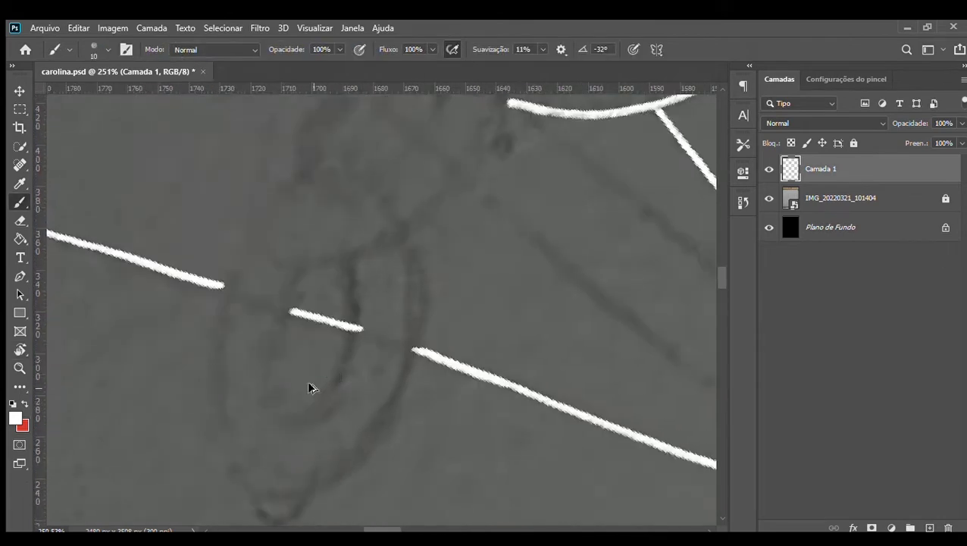
scroll(308, 388, "up", 1)
mouse_move(307, 257)
left_mouse_down()
mouse_move(275, 356)
mouse_move(333, 388)
left_mouse_up()
mouse_move(356, 246)
left_mouse_down()
mouse_move(363, 273)
mouse_move(339, 379)
left_mouse_up()
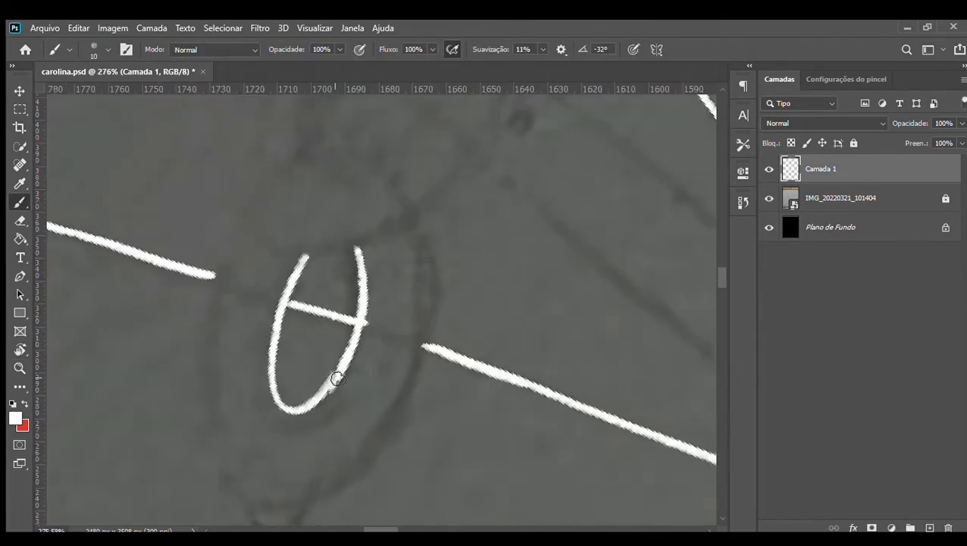
Draw one side of the right link's outer oval and smooth the rounded end of its inner oval.
mouse_move(244, 232)
left_mouse_down()
mouse_move(199, 341)
mouse_move(250, 487)
left_mouse_up()
key("e")
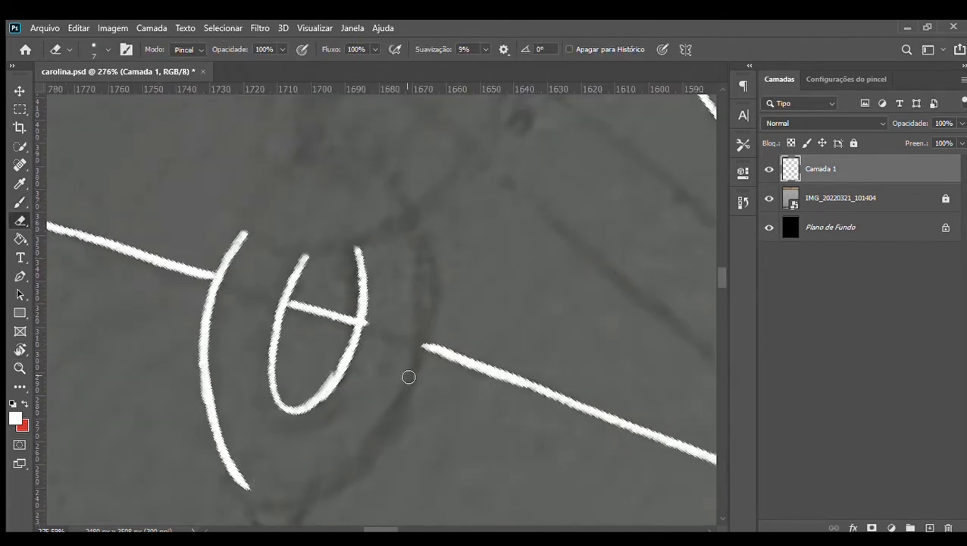
key("b")
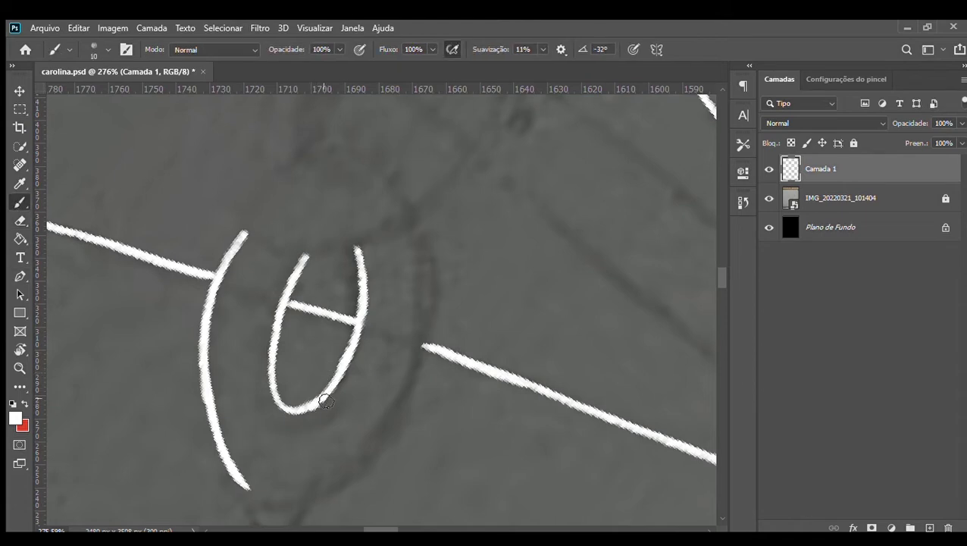
Trace the rest of the right link's outer oval and the small round bead at its outer end.
key("r")
left_click_drag(342, 367, 451, 262)
mouse_move(307, 166)
left_mouse_down()
mouse_move(295, 261)
mouse_move(329, 359)
left_mouse_up()
left_click_drag(300, 277, 416, 434)
scroll(337, 354, "up", 1)
left_click_drag(302, 260, 345, 178)
Trace the outer and inner oval outlines of the collar ornament's central piece.
scroll(573, 391, "down", 5)
mouse_move(515, 256)
left_mouse_down()
mouse_move(481, 348)
mouse_move(528, 257)
mouse_move(509, 256)
mouse_move(523, 247)
left_mouse_up()
key("ctrl+z")
mouse_move(517, 248)
left_mouse_down()
mouse_move(567, 395)
mouse_move(484, 350)
mouse_move(575, 288)
mouse_move(525, 247)
left_mouse_up()
key("ctrl+z")
mouse_move(459, 199)
left_mouse_down()
mouse_move(445, 216)
mouse_move(420, 367)
mouse_move(481, 477)
left_mouse_up()
key("r")
mouse_move(603, 283)
left_mouse_down()
mouse_move(578, 428)
mouse_move(210, 460)
left_mouse_up()
scroll(151, 318, "down", 1)
mouse_move(104, 205)
left_mouse_down()
mouse_move(119, 318)
mouse_move(232, 453)
mouse_move(320, 482)
left_mouse_up()
key("r")
left_click_drag(304, 265, 307, 410)
Close the gaps in the central piece's outer oval and join the side links' lines to it.
scroll(227, 386, "down", 3)
mouse_move(211, 379)
left_mouse_down()
mouse_move(206, 446)
mouse_move(233, 474)
left_mouse_up()
left_click_drag(189, 428, 196, 427)
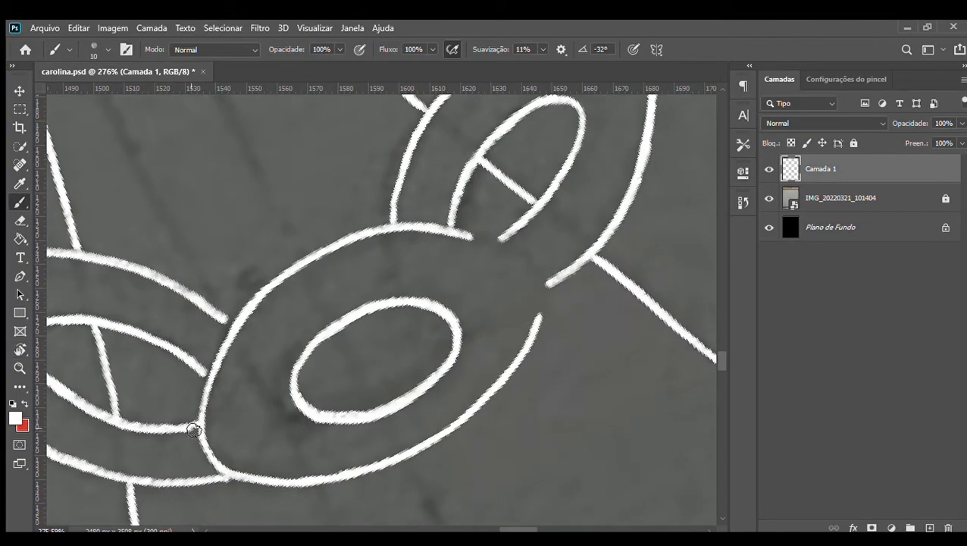
mouse_move(467, 236)
left_mouse_down()
mouse_move(539, 285)
mouse_move(526, 345)
left_mouse_up()
scroll(516, 332, "down", 6)
scroll(523, 322, "up", 4)
scroll(392, 322, "up", 3)
Erase the uneven thickness along the lower edge of the central piece's inner oval.
key("e")
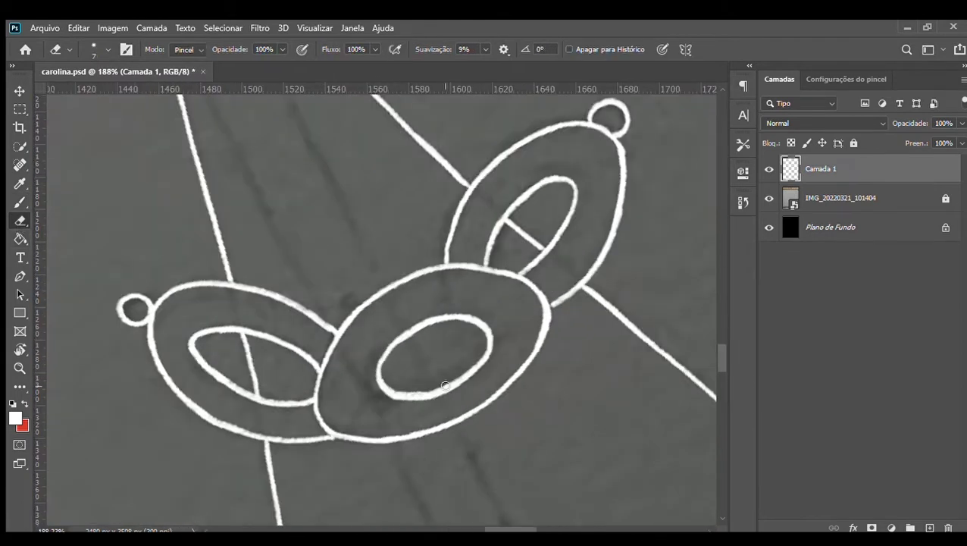
mouse_move(430, 377)
left_mouse_down()
mouse_move(449, 382)
mouse_move(340, 398)
mouse_move(349, 388)
left_mouse_up()
key("b")
mouse_move(343, 386)
left_mouse_down()
mouse_move(385, 383)
mouse_move(496, 300)
mouse_move(492, 318)
mouse_move(345, 388)
left_mouse_up()
key("ctrl+z")
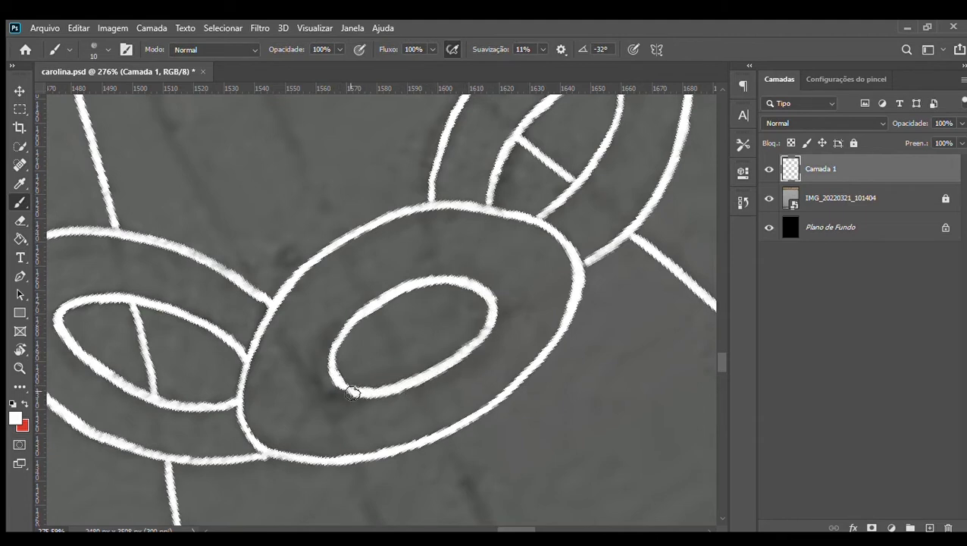
scroll(493, 445, "down", 4)
scroll(493, 395, "up", 3)
Trace the shirt placket lines between the collar opening and the ornament's central oval.
mouse_move(213, 172)
left_mouse_down()
mouse_move(297, 346)
mouse_move(363, 447)
left_mouse_up()
left_click_drag(247, 127, 374, 357)
left_click_drag(363, 339, 403, 402)
key("ctrl+z")
key("Escape")
scroll(409, 287, "down", 3)
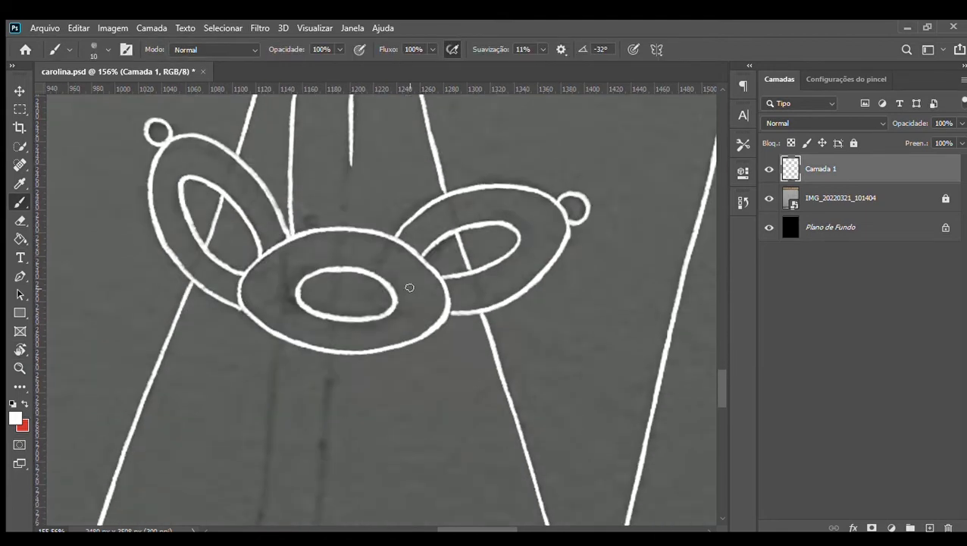
Trace both shirt placket lines from below the collar ornament down to the bottom of the sketch.
scroll(362, 261, "down", 3)
mouse_move(282, 202)
left_mouse_down()
mouse_move(280, 294)
mouse_move(250, 422)
left_mouse_up()
scroll(129, 457, "down", 4)
left_click_drag(250, 237, 252, 388)
left_click_drag(319, 158, 317, 319)
scroll(315, 339, "down", 4)
left_click_drag(256, 210, 252, 459)
left_click_drag(316, 172, 317, 448)
scroll(324, 395, "up", 7)
left_click_drag(343, 161, 320, 310)
scroll(346, 344, "down", 4)
scroll(348, 265, "up", 6)
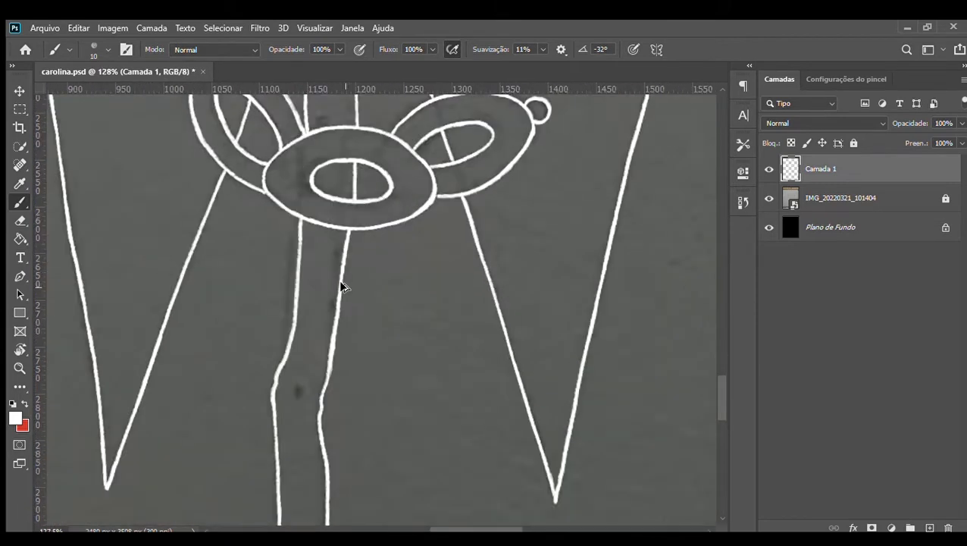
Redraw the upper end of the right placket line below the ornament and add the short line inside the central oval.
key("e")
left_click_drag(354, 285, 327, 374)
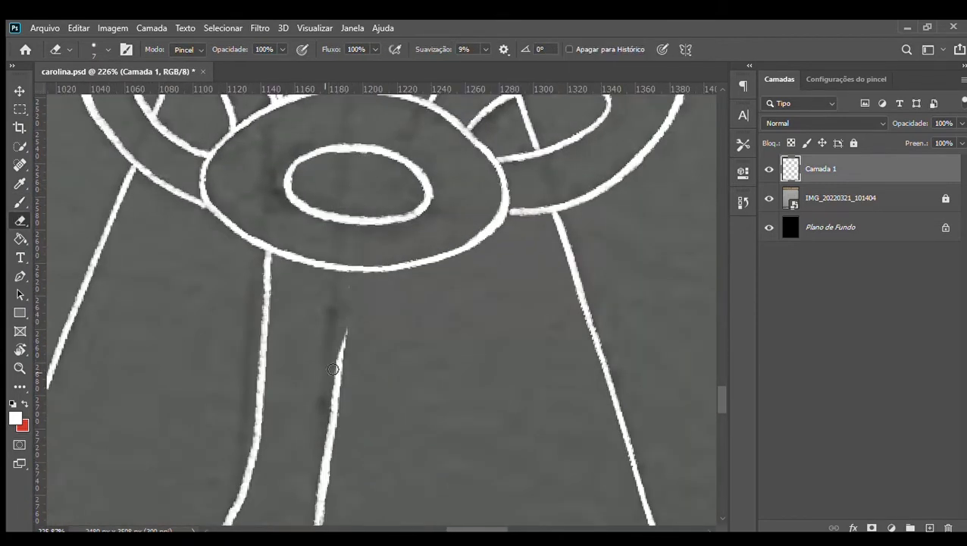
key("b")
left_click_drag(343, 268, 334, 403)
key("ctrl+z")
left_click_drag(343, 272, 334, 419)
scroll(372, 296, "up", 3)
left_click_drag(364, 258, 354, 320)
Flip the canvas horizontally and select the finished eye and eyebrow with a Pen path.
scroll(365, 230, "down", 10)
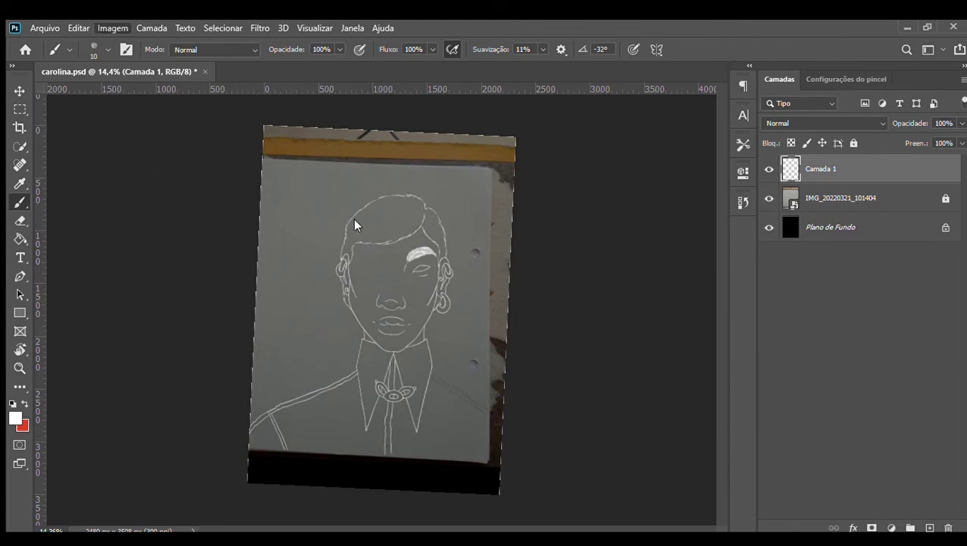
scroll(354, 218, "up", 3)
key("p")
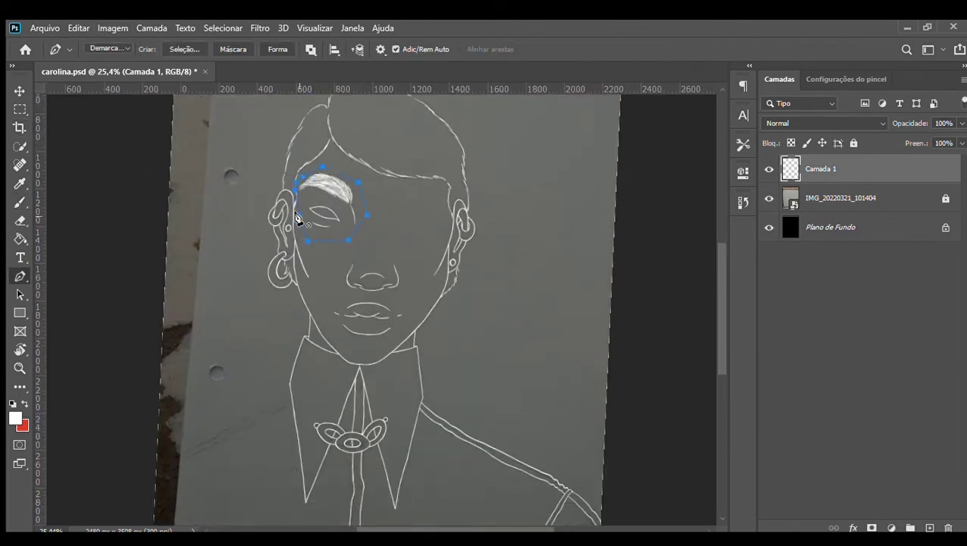
key("ctrl+Return")
Outline the traced shoulder and sleeve seam lines with a closed Pen path beside the collar.
scroll(387, 325, "down", 1)
left_click(433, 410)
key("ctrl+z")
left_click(407, 377)
left_click(434, 363)
left_click(628, 378)
left_click(625, 429)
left_click(479, 432)
left_click(406, 310)
key("i")
key("p")
scroll(547, 250, "up", 2)
key("m")
key("v")
key("ctrl+j")
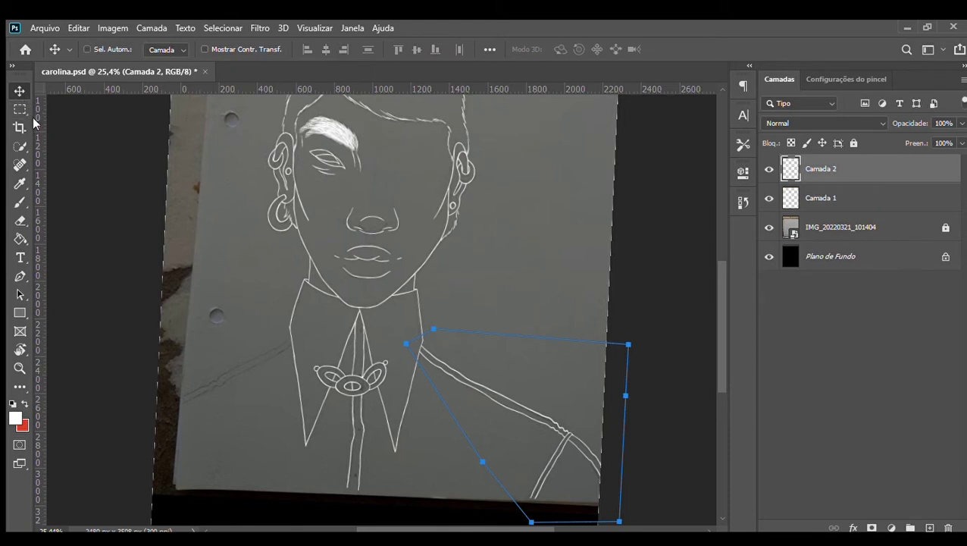
key("ctrl+z")
Copy the selected eye and eyebrow into a new document and return to Camada 1 of the portrait.
key("ctrl+c")
key("ctrl+n")
key("Return")
key("ctrl+v")
left_click(119, 72)
left_click(484, 345)
left_click(838, 171)
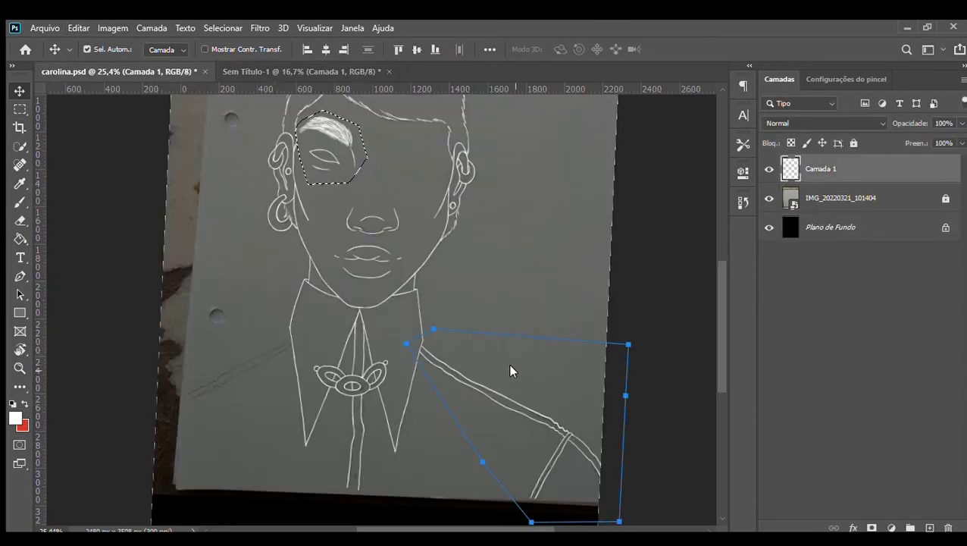
Select the shoulder with its path, paste a copy into the second document, and return to the portrait.
key("p")
key("ctrl+Return")
key("ctrl+c")
left_click(250, 73)
key("ctrl+v")
left_click(112, 70)
left_click(360, 224)
Bring the copied eye and shoulder layers from the second document into the portrait in its original orientation.
left_click(303, 72)
key("v")
left_click(826, 197, "shift")
left_click_drag(376, 308, 301, 250)
key("r")
mouse_move(293, 146)
left_mouse_down()
mouse_move(277, 156)
mouse_move(285, 151)
left_mouse_up()
Place the mirrored eye and eyebrow on the empty half of the face.
key("v")
scroll(434, 280, "up", 3)
left_click_drag(318, 309, 353, 245)
left_click(316, 314)
left_click_drag(271, 305, 288, 301)
left_click_drag(289, 297, 298, 309)
key("ctrl+z")
Position the mirrored shoulder on Camada 3 so its seam lines meet the edge of the collar.
left_click(822, 170)
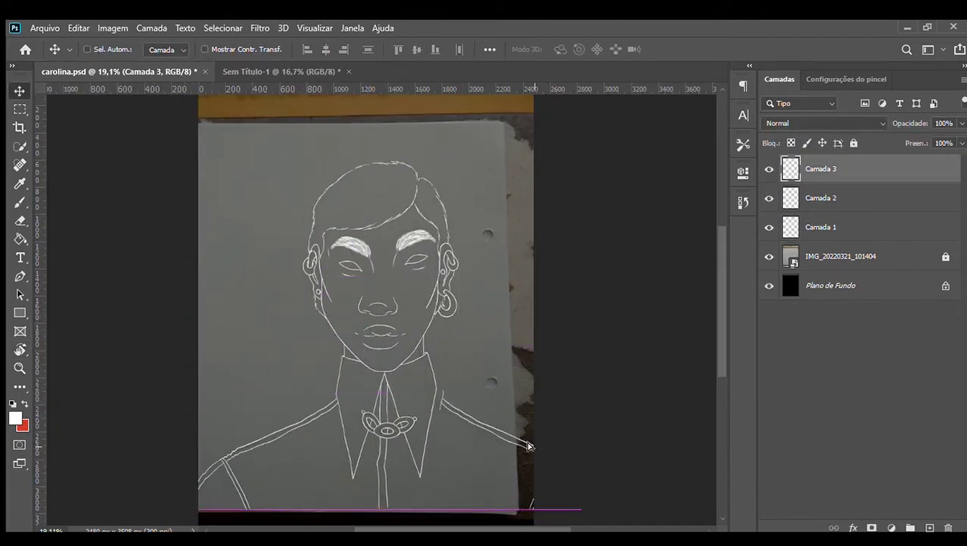
scroll(352, 405, "up", 8)
key("e")
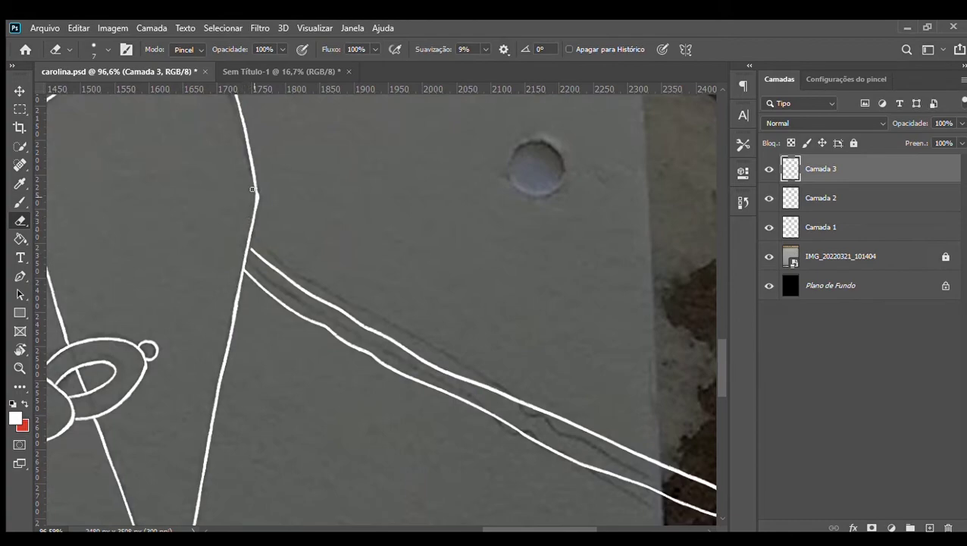
key("v")
Select Camada 2 and shift the mirrored eye and eyebrow closer to level with the other eye.
scroll(330, 300, "down", 6)
scroll(404, 283, "up", 3)
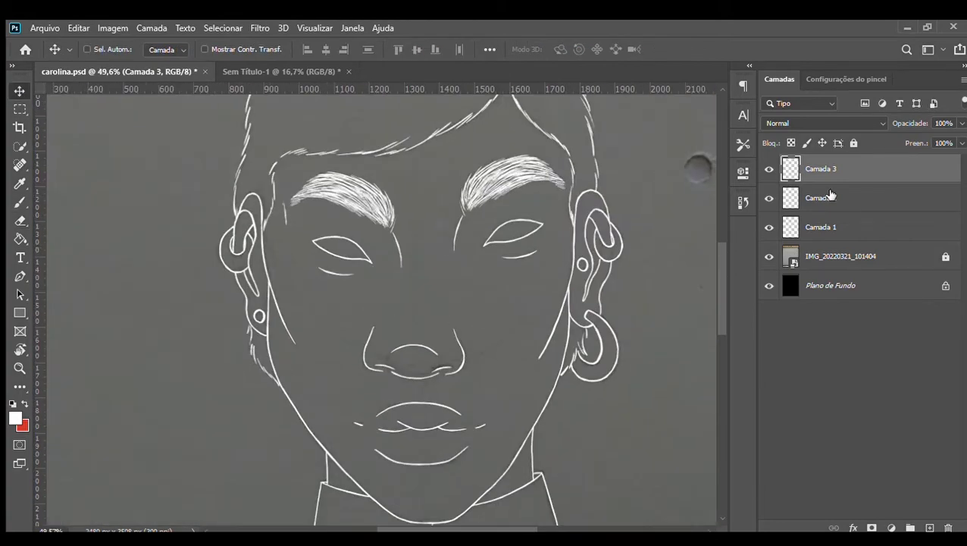
left_click(792, 201)
scroll(650, 237, "down", 8)
scroll(448, 253, "up", 10)
left_click_drag(458, 249, 446, 231)
scroll(463, 231, "up", 4)
Add a horizontal guide along the top of the eyebrow and align the mirrored eyebrow to it.
left_click_drag(485, 89, 485, 161)
left_click_drag(476, 528, 508, 529)
left_click_drag(602, 161, 602, 157)
left_click_drag(289, 222, 281, 216)
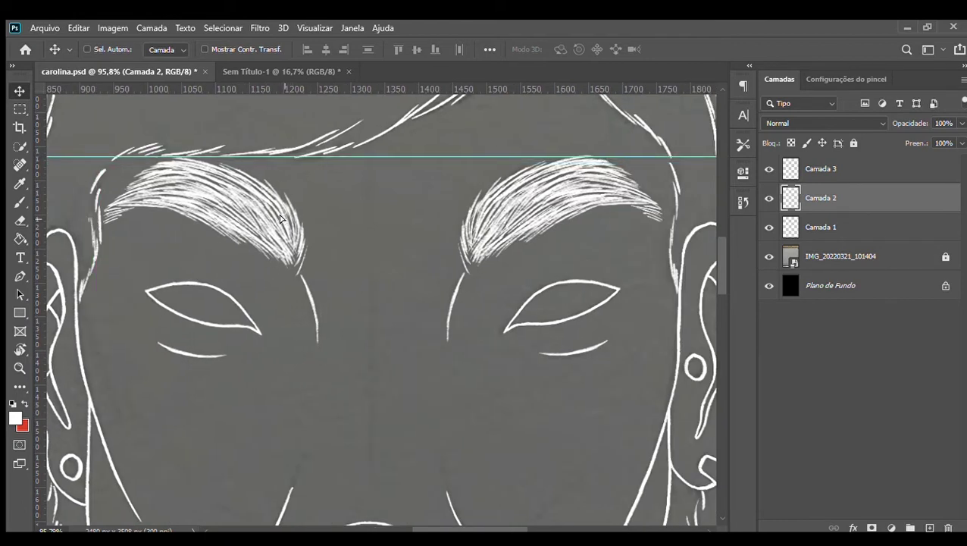
scroll(194, 282, "down", 2)
scroll(133, 212, "up", 4)
key("e")
scroll(235, 259, "up", 3)
key("v")
scroll(372, 199, "down", 4)
left_click_drag(371, 204, 466, 92)
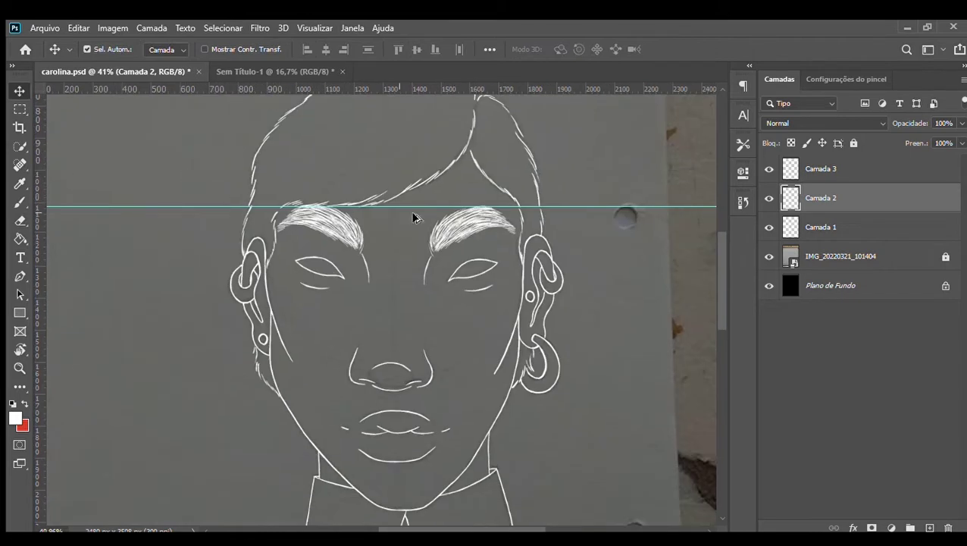
scroll(494, 380, "down", 1)
scroll(347, 225, "up", 1)
left_click_drag(345, 223, 345, 251)
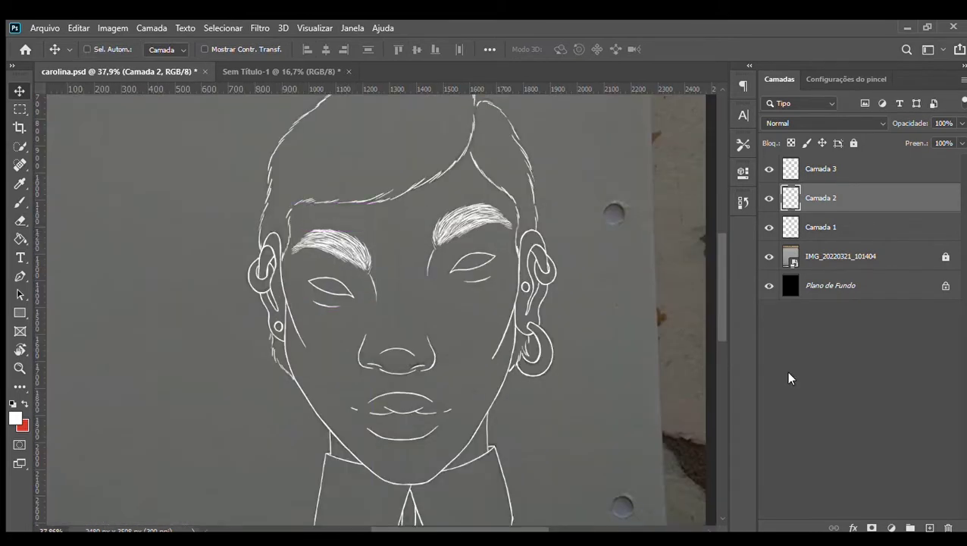
key("ctrl+z")
key("ctrl+z")
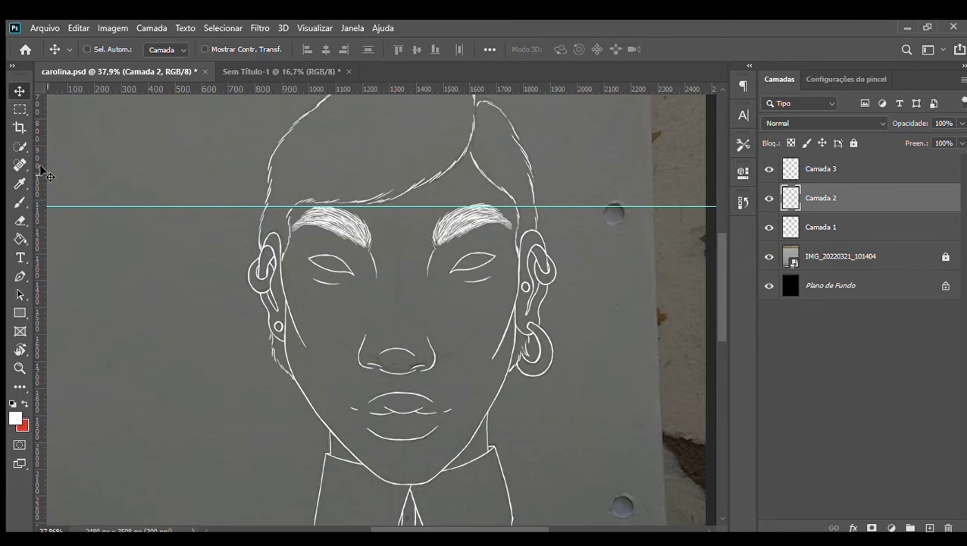
Merge the line art layers Camada 1, Camada 2 and Camada 3 into one layer.
left_click(19, 109)
scroll(437, 288, "up", 3)
left_click(823, 170)
left_click(831, 228, "shift")
key("ctrl+e")
Remove the horizontal guide and select both eyes and eyebrows together with a Pen path.
key("p")
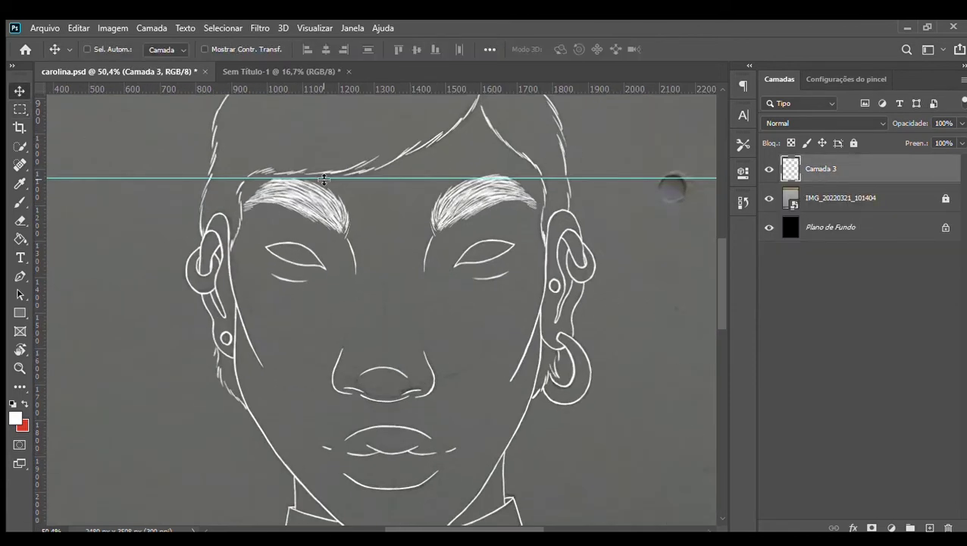
left_click_drag(443, 298, 489, 300)
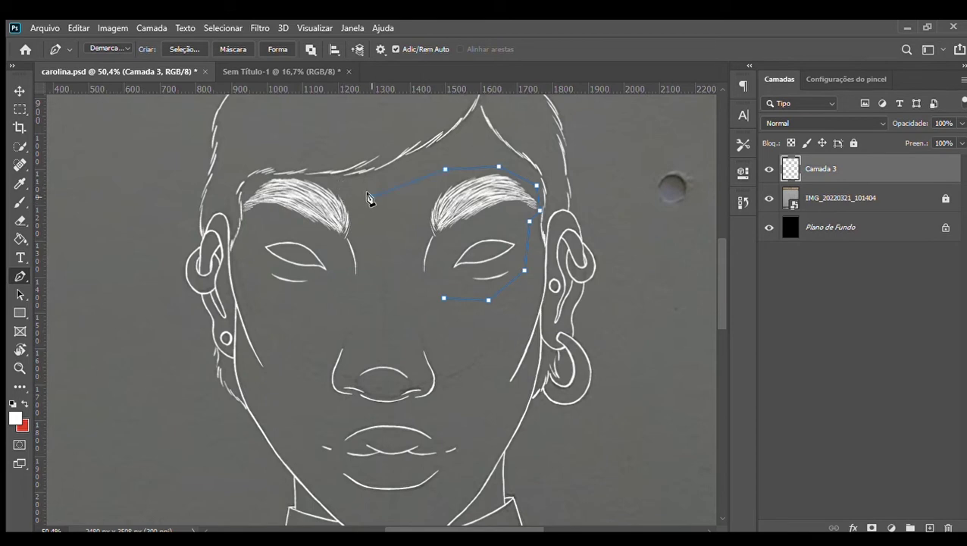
left_click(439, 298)
key("i")
left_click(19, 109)
key("ctrl+Return")
Move the selected eyes and eyebrows slightly down, away from the hairline, and deselect them.
key("ctrl+t")
left_click(20, 91)
left_click_drag(451, 204, 452, 227)
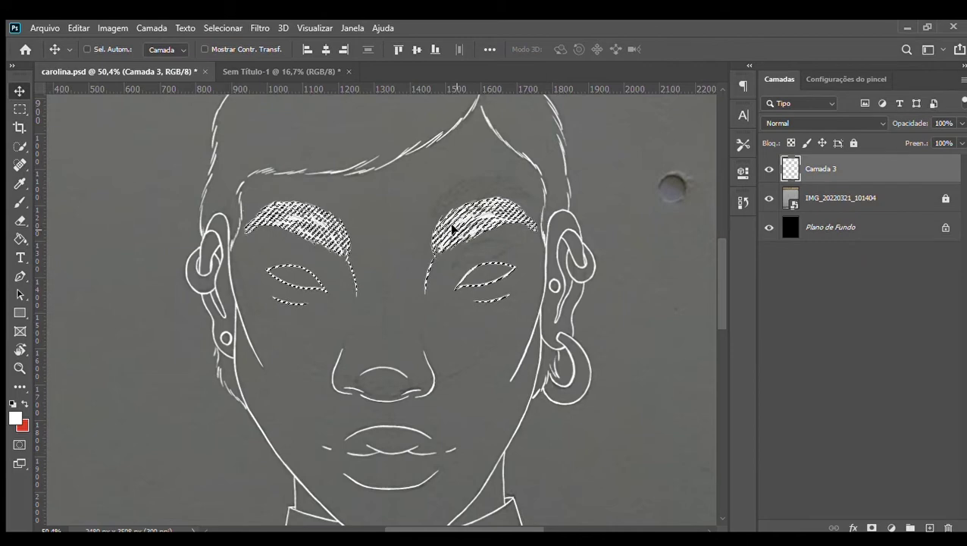
left_click(20, 110)
scroll(605, 311, "down", 5)
left_click(603, 248)
scroll(603, 247, "up", 3)
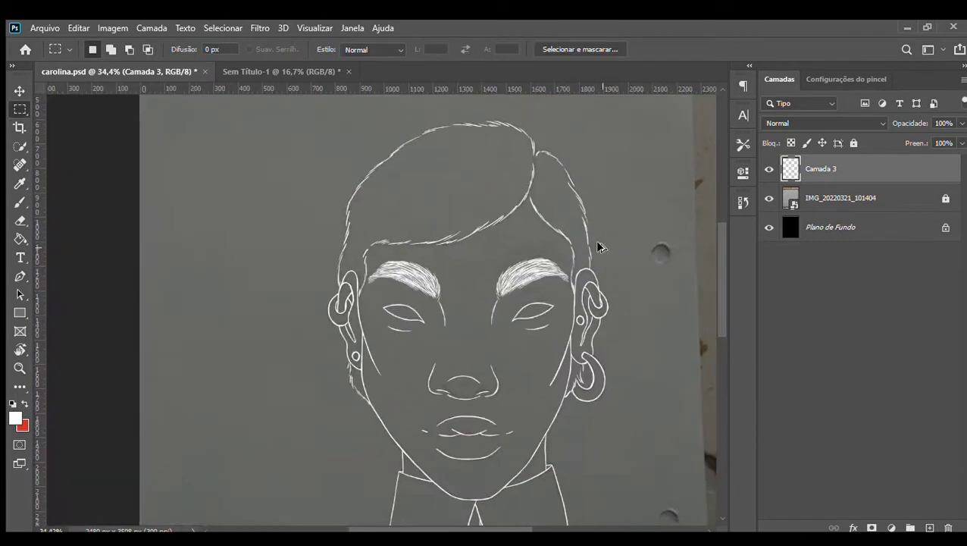
Hide the photo layer IMG_20220321_101404 and move the line art up and left to centre it on the canvas.
scroll(602, 248, "down", 1)
scroll(681, 281, "down", 3)
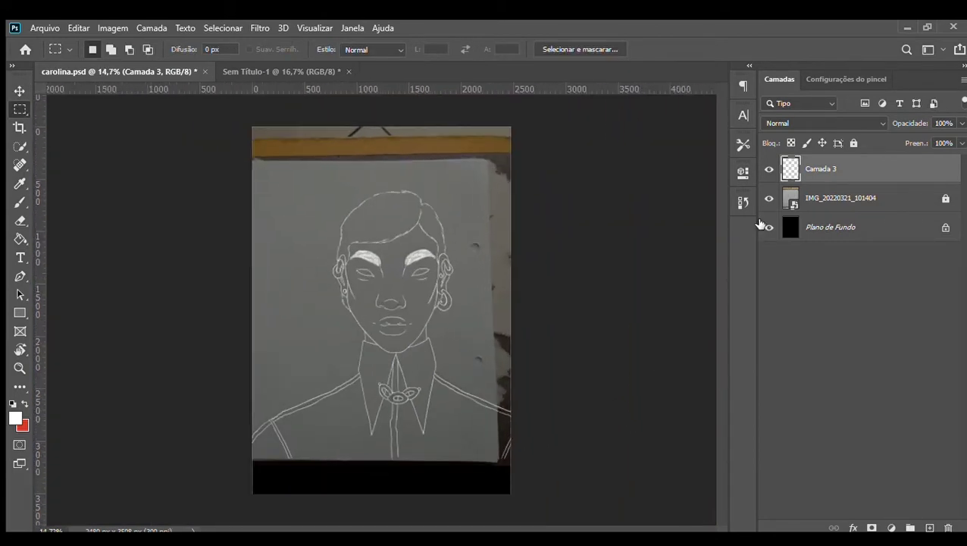
left_click(769, 197)
scroll(465, 346, "up", 1)
left_click(19, 92)
left_click_drag(367, 255, 348, 240)
scroll(376, 453, "up", 3)
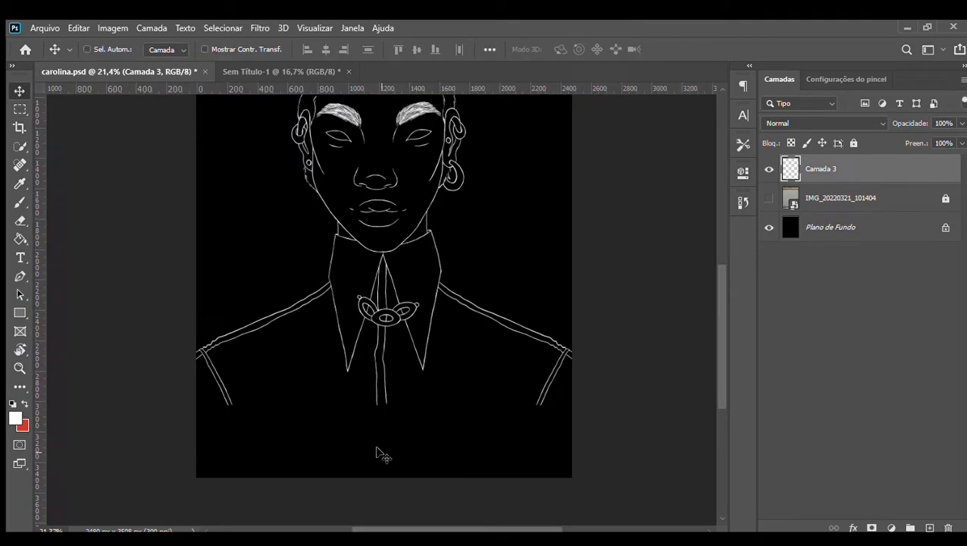
Extend both shirt placket lines down to the canvas's bottom edge with the white size 10 Brush.
key("b")
scroll(359, 394, "up", 1)
scroll(352, 356, "down", 1)
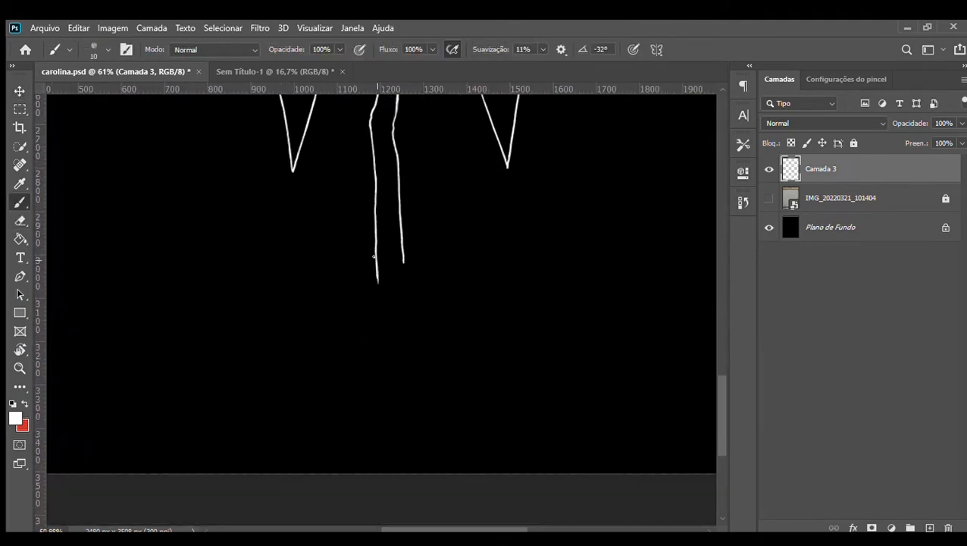
scroll(402, 264, "up", 2)
scroll(408, 283, "down", 1)
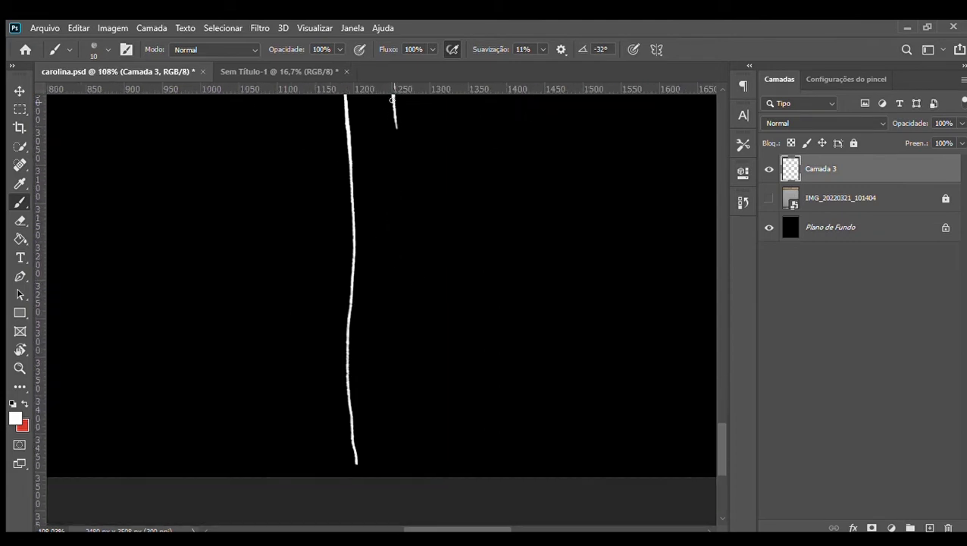
left_click_drag(397, 443, 400, 464)
scroll(416, 390, "down", 7)
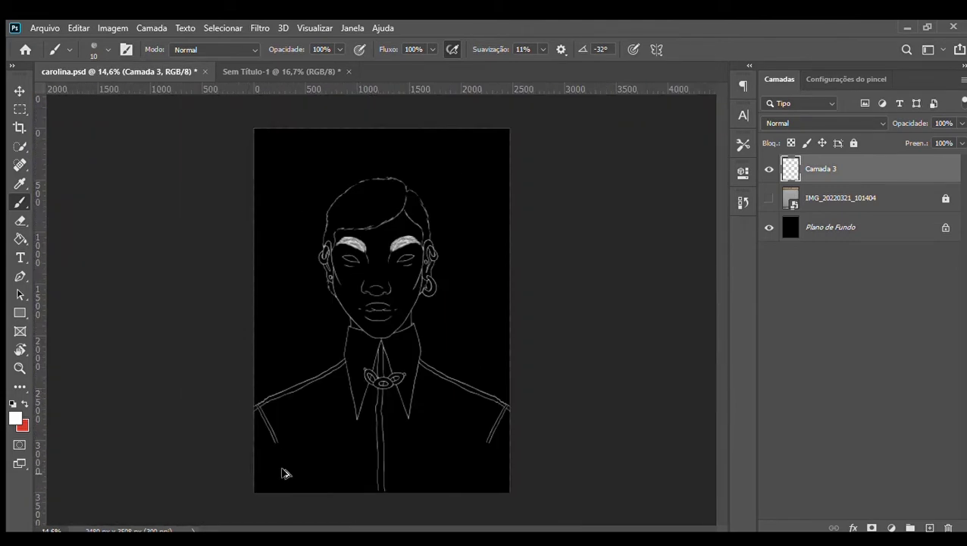
Extend the armhole seam on the image's left side down to the bottom edge as a single white line.
scroll(277, 504, "up", 5)
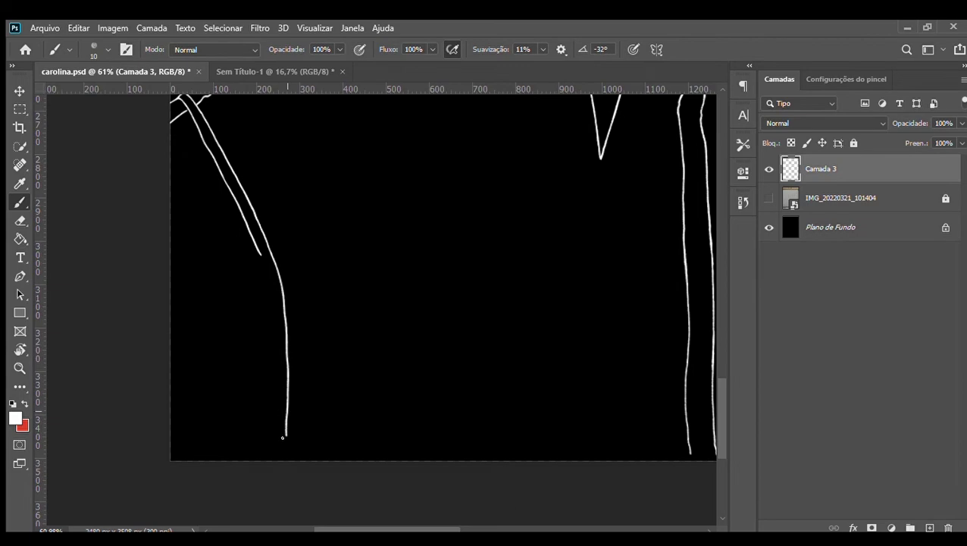
left_click_drag(283, 412, 285, 459)
scroll(265, 282, "up", 2)
scroll(287, 346, "down", 4)
scroll(348, 382, "up", 1)
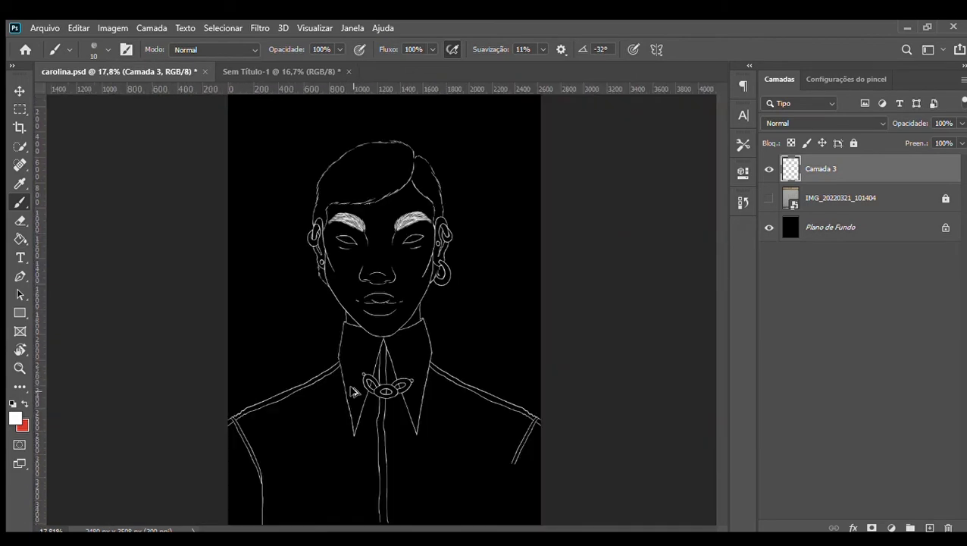
Using a horizontal guide as height reference, join the right armhole's two seam lines and continue them to the bottom edge.
scroll(501, 469, "down", 1)
left_click_drag(493, 88, 456, 427)
scroll(456, 426, "up", 3)
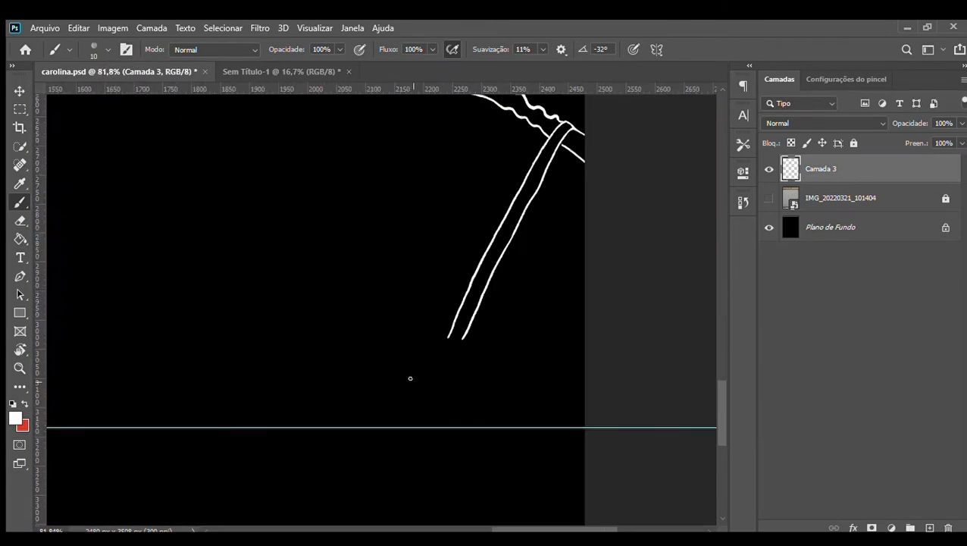
scroll(410, 377, "up", 1)
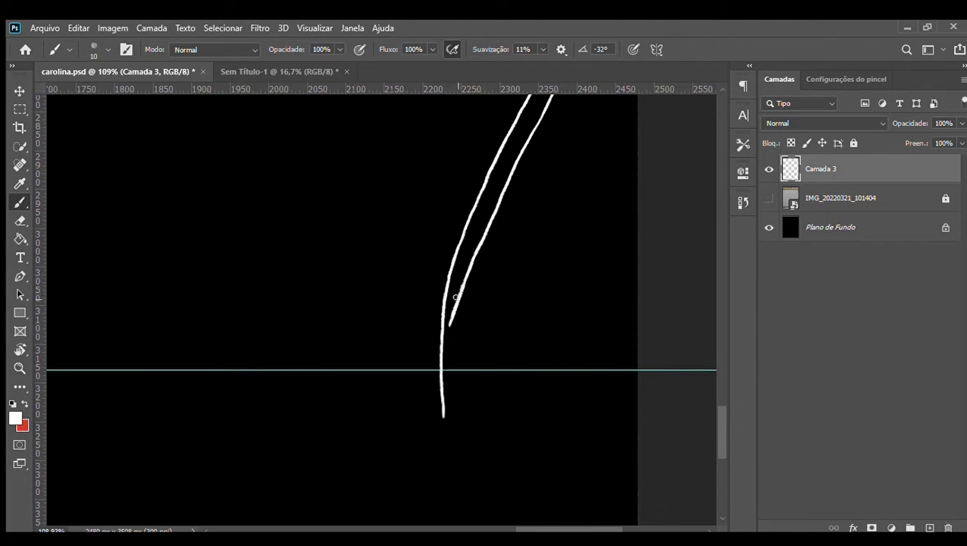
scroll(530, 313, "down", 3)
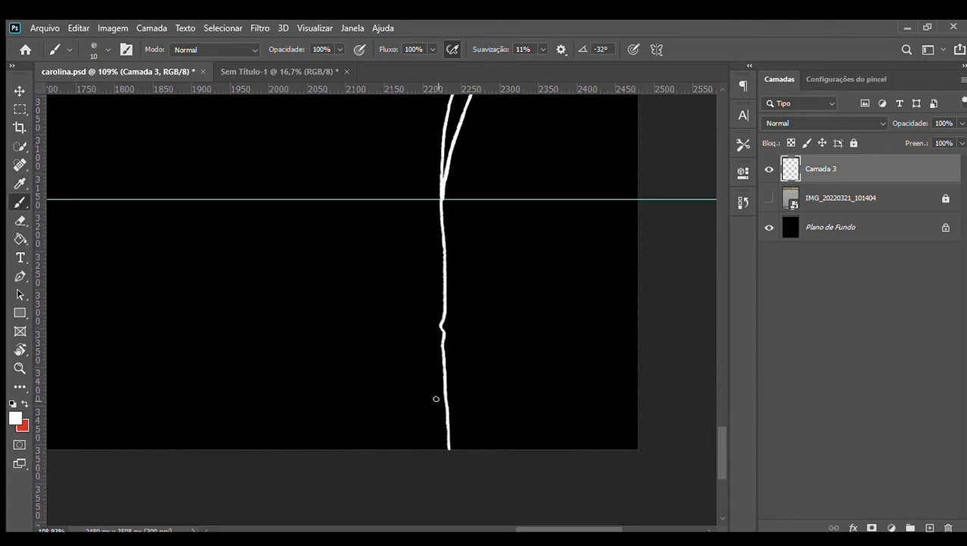
scroll(436, 399, "down", 6)
key("v")
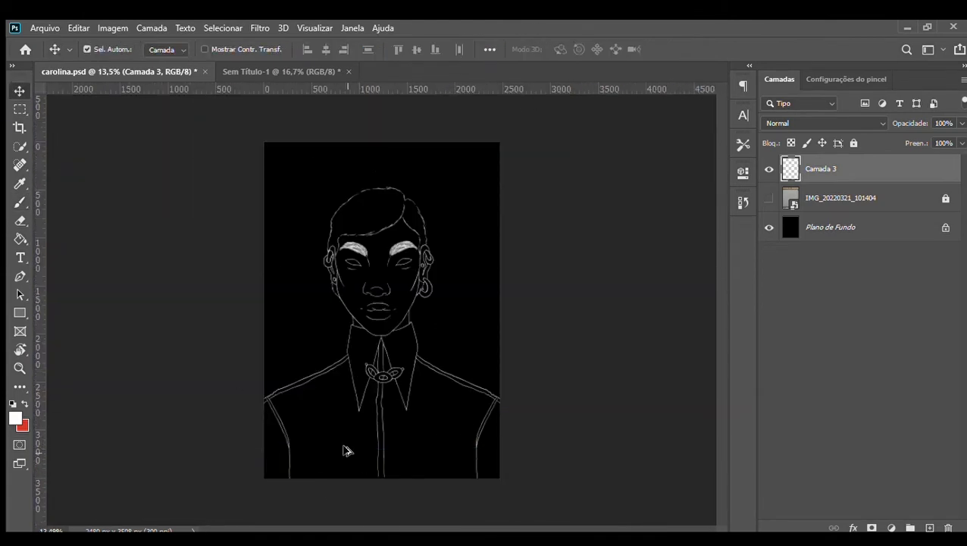
Paint six small round white buttons down the shirt placket and retrace parts of its right edge.
scroll(382, 360, "up", 6)
key("b")
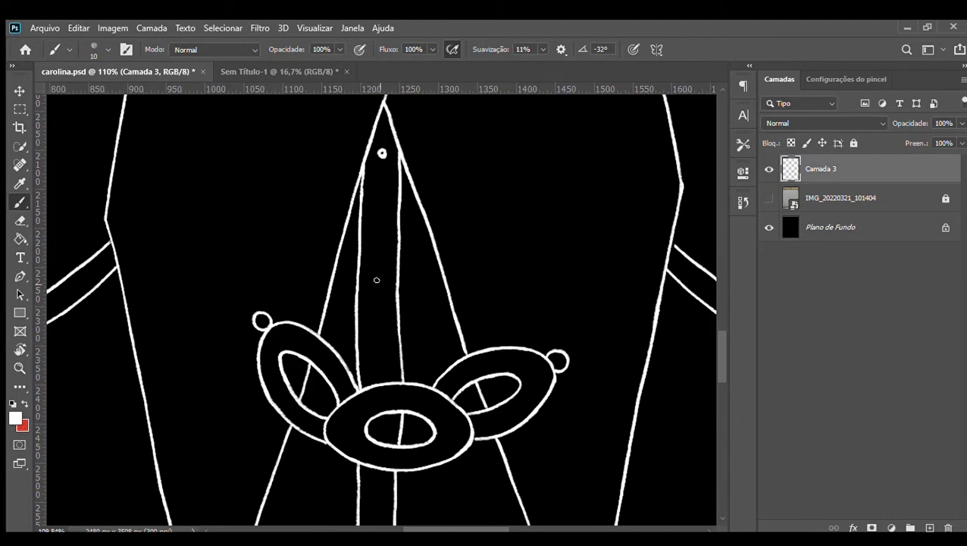
scroll(382, 404, "down", 4)
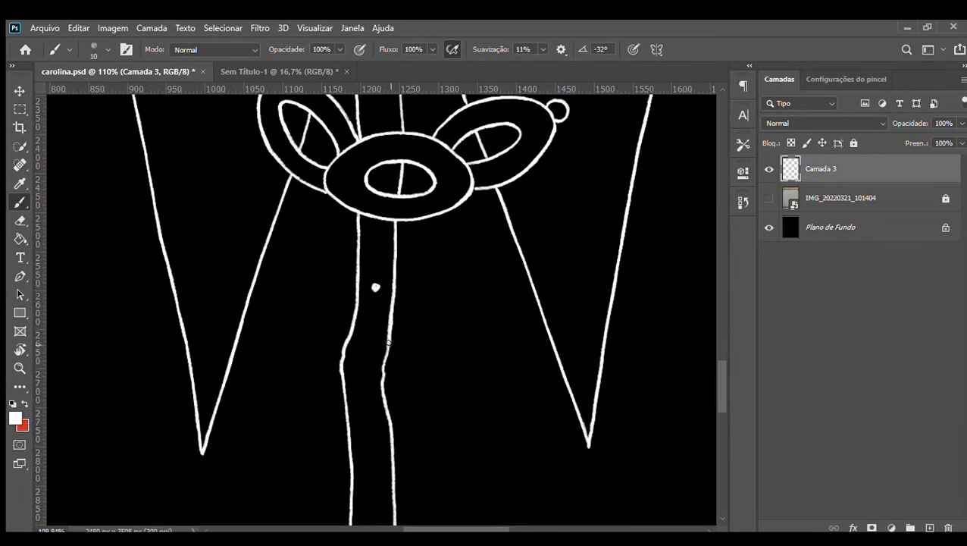
left_click_drag(388, 344, 391, 426)
scroll(382, 413, "down", 2)
scroll(370, 357, "down", 4)
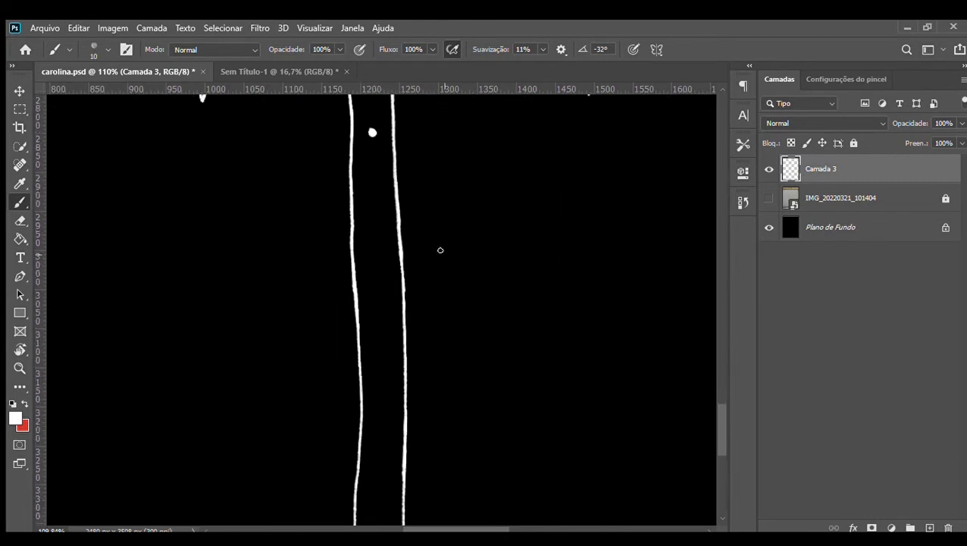
scroll(382, 311, "down", 3)
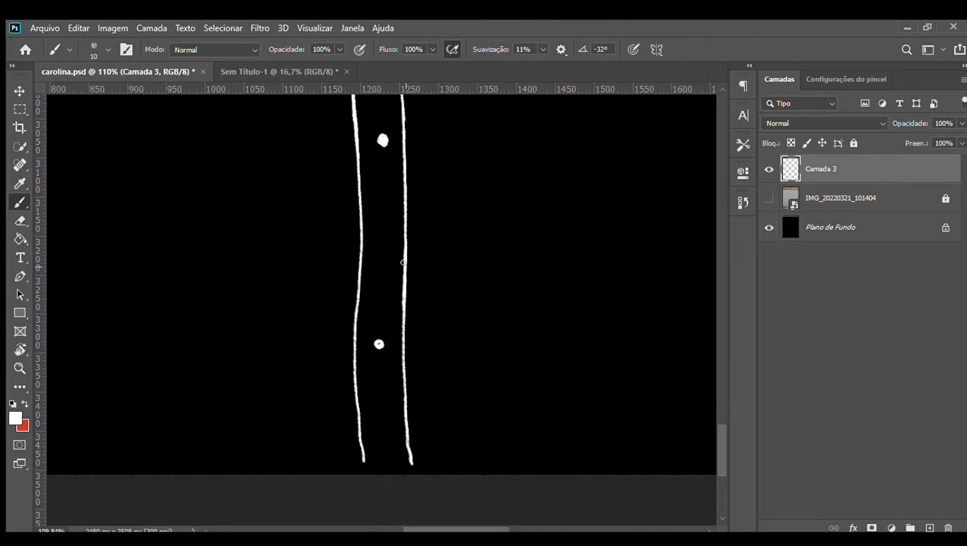
scroll(462, 376, "down", 7)
scroll(466, 319, "up", 2)
scroll(441, 331, "down", 3)
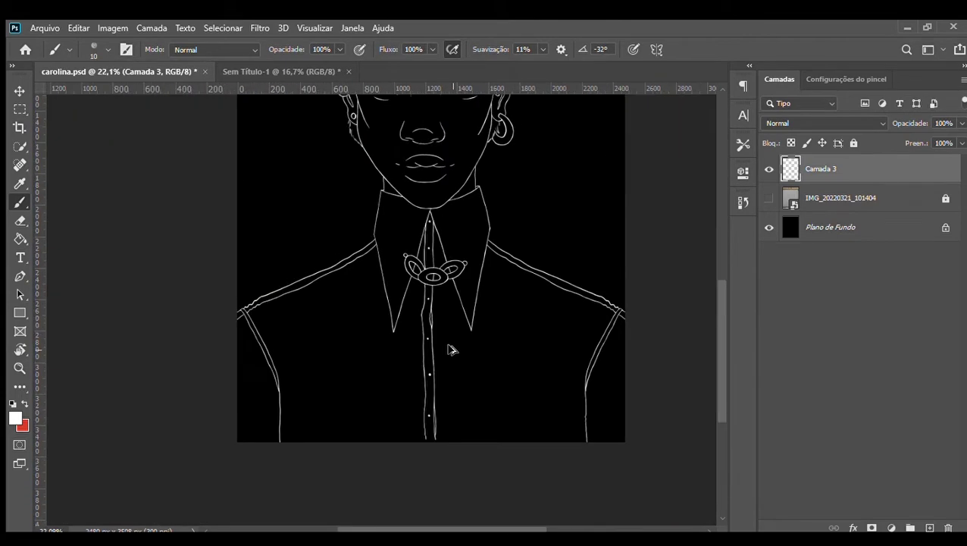
Place two horizontal guides low on the shirt and draw a narrow white pocket rectangle between them, left of the placket.
scroll(374, 484, "up", 2)
scroll(371, 483, "up", 2)
scroll(352, 468, "down", 2)
scroll(352, 469, "up", 5)
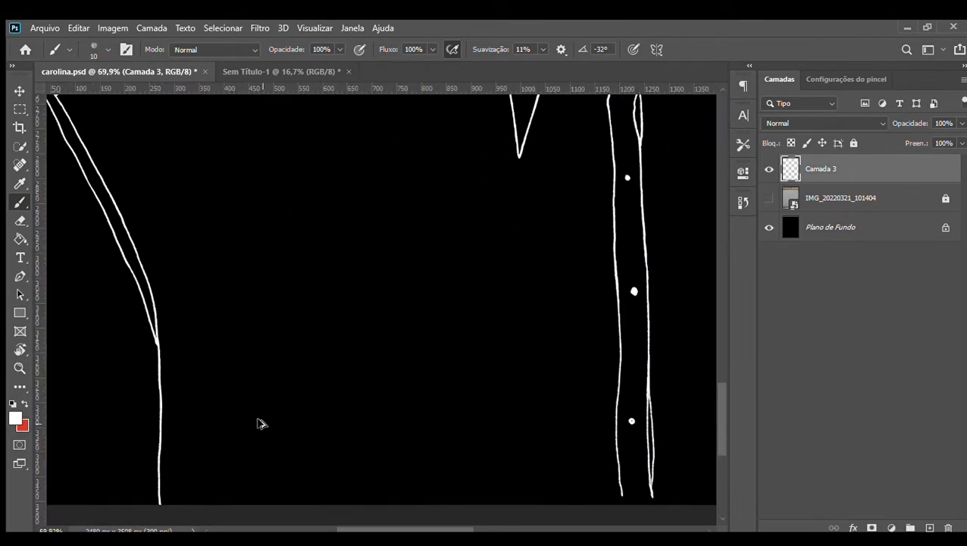
left_click_drag(513, 89, 492, 349)
left_click_drag(503, 88, 501, 396)
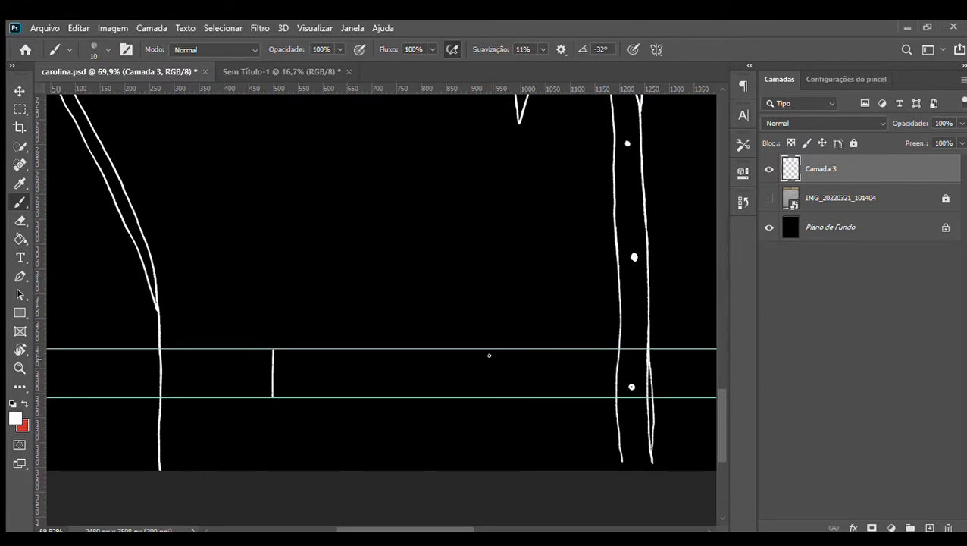
key("r")
mouse_move(486, 317)
left_mouse_down()
mouse_move(449, 265)
mouse_move(350, 339)
mouse_move(383, 347)
left_mouse_up()
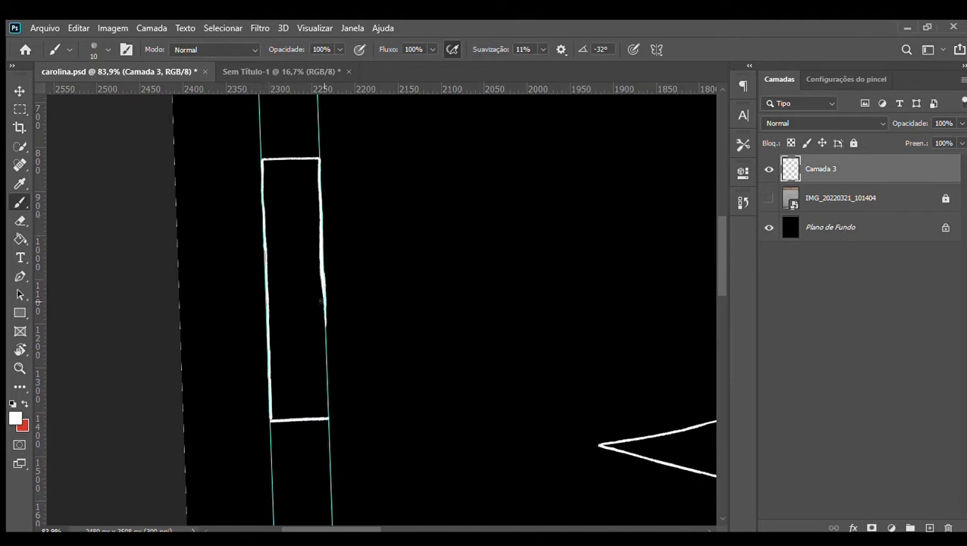
Remove both guides around the pocket rectangle and rotate the canvas view back upright.
left_click(20, 90)
left_click_drag(320, 125, 326, 89)
left_click_drag(262, 120, 264, 89)
scroll(190, 216, "down", 5)
scroll(205, 216, "up", 1)
key("r")
mouse_move(182, 182)
left_mouse_down()
mouse_move(160, 224)
mouse_move(313, 400)
left_mouse_up()
scroll(311, 425, "up", 3)
scroll(306, 448, "up", 3)
Select the pocket rectangle with a rectangular marquee and enlarge it with Free Transform.
key("m")
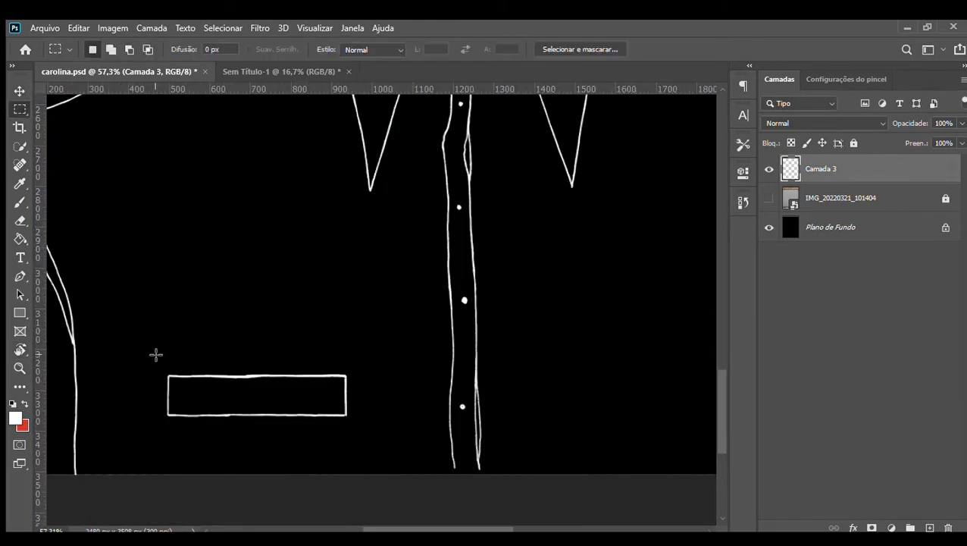
left_click_drag(155, 351, 389, 436)
key("ctrl+t")
left_click_drag(341, 395, 278, 403)
left_click_drag(326, 403, 401, 410)
left_click(739, 50)
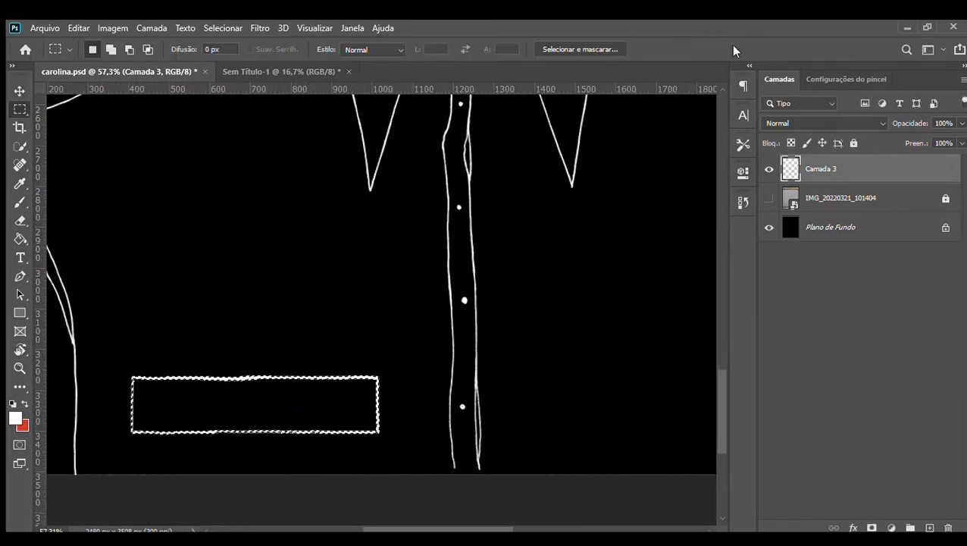
Copy the selected pocket to a new layer and move the copy to the other side of the placket.
key("ctrl+j")
scroll(357, 312, "down", 3)
scroll(356, 334, "down", 3)
key("v")
left_click_drag(357, 345, 496, 347)
scroll(475, 384, "down", 2)
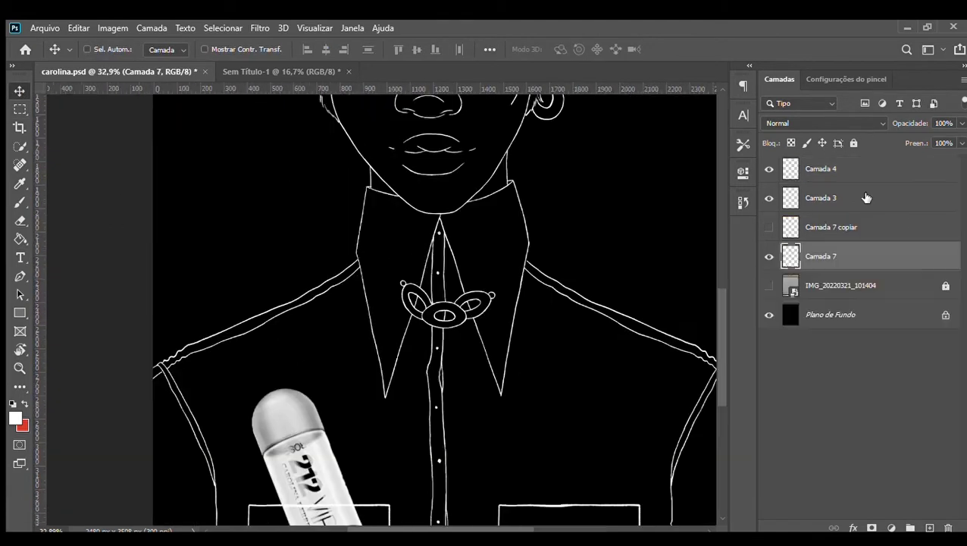
Erase the part of the perfume bottle on Camada 7 that lies below the pocket's top edge.
scroll(303, 455, "up", 4)
key("e")
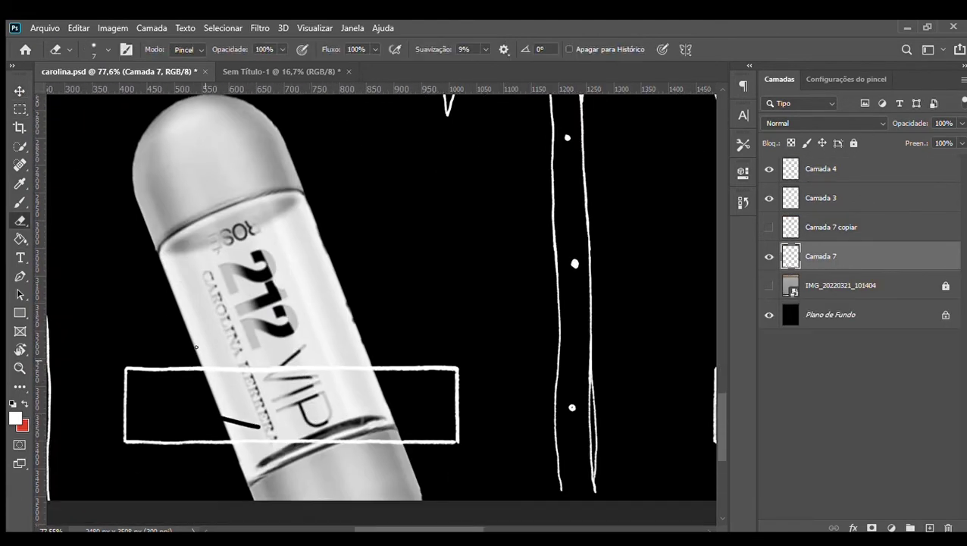
mouse_move(246, 437)
left_mouse_down()
mouse_move(231, 411)
mouse_move(317, 402)
mouse_move(417, 436)
mouse_move(394, 500)
left_mouse_up()
Outline the perfume bottle's rounded cap in white on Camada 7 with the size 10 Brush, rotating the view as needed.
key("b")
scroll(104, 203, "up", 4)
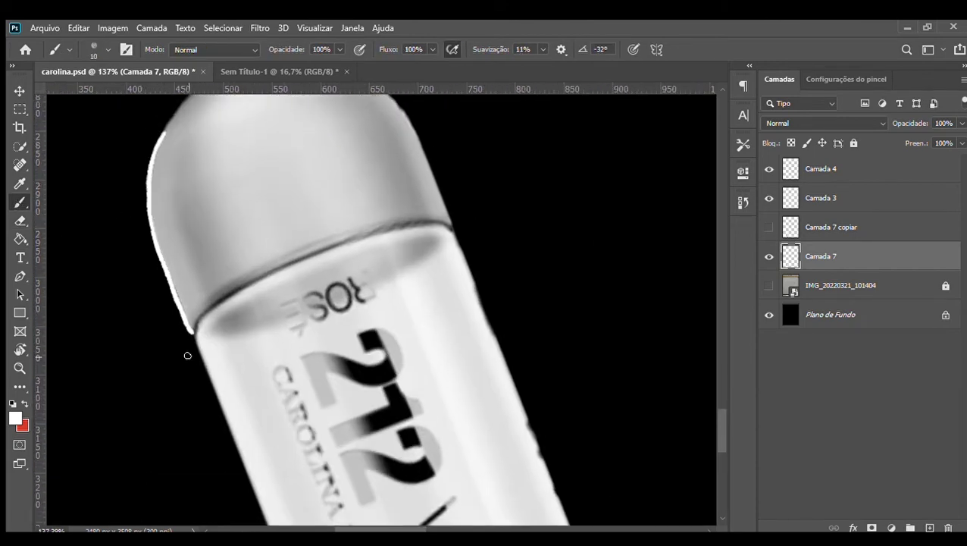
scroll(188, 355, "up", 2)
key("r")
mouse_move(175, 282)
left_mouse_down()
mouse_move(177, 360)
mouse_move(487, 343)
left_mouse_up()
key("b")
scroll(410, 360, "up", 4)
scroll(410, 360, "down", 1)
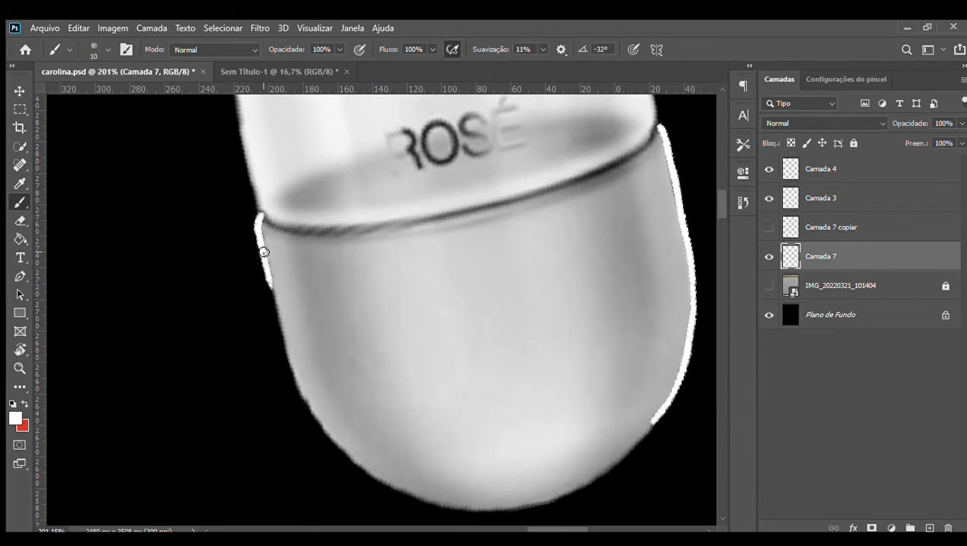
key("r")
left_click_drag(343, 445, 272, 339)
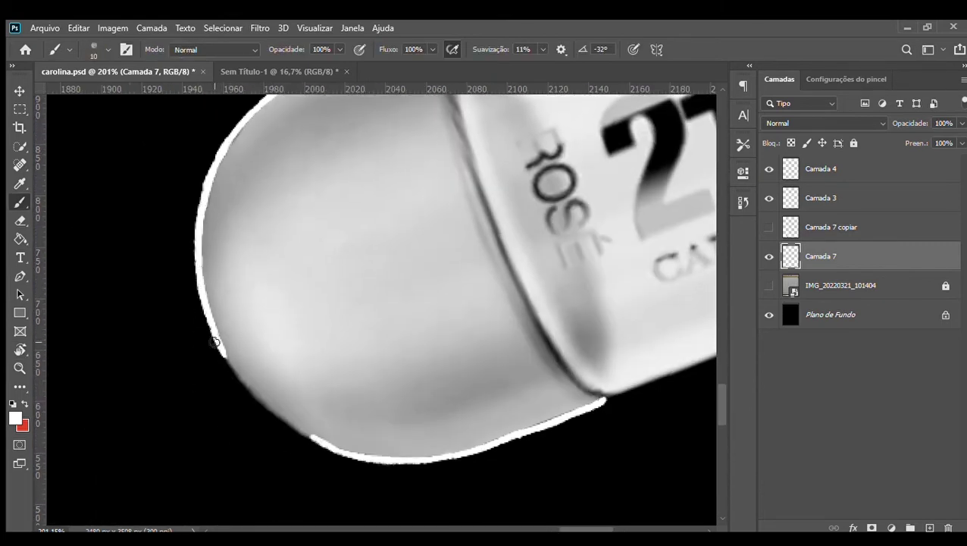
Outline both sides of the bottle's body in white, from the cap to the pocket edge.
scroll(311, 380, "down", 10)
scroll(520, 179, "up", 9)
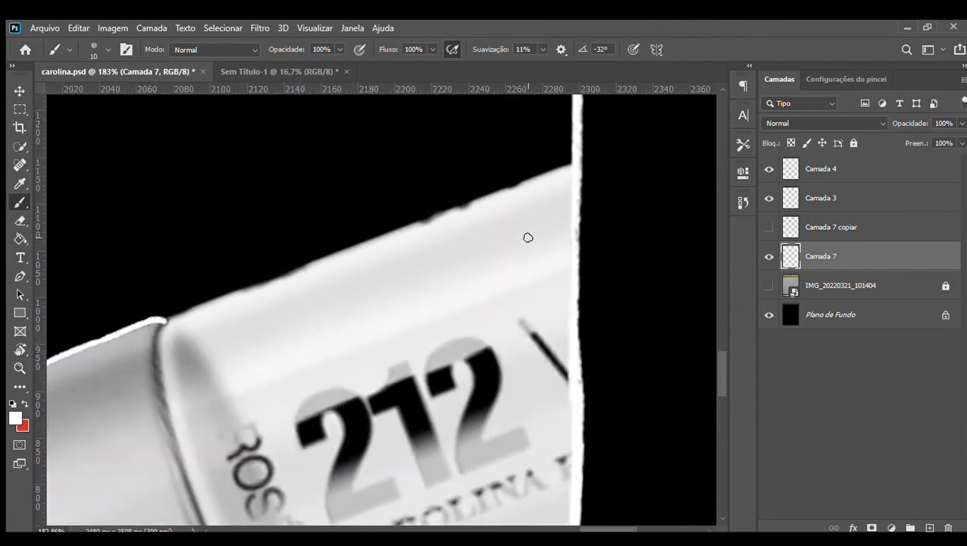
key("r")
left_click_drag(540, 271, 358, 201)
scroll(306, 323, "down", 3)
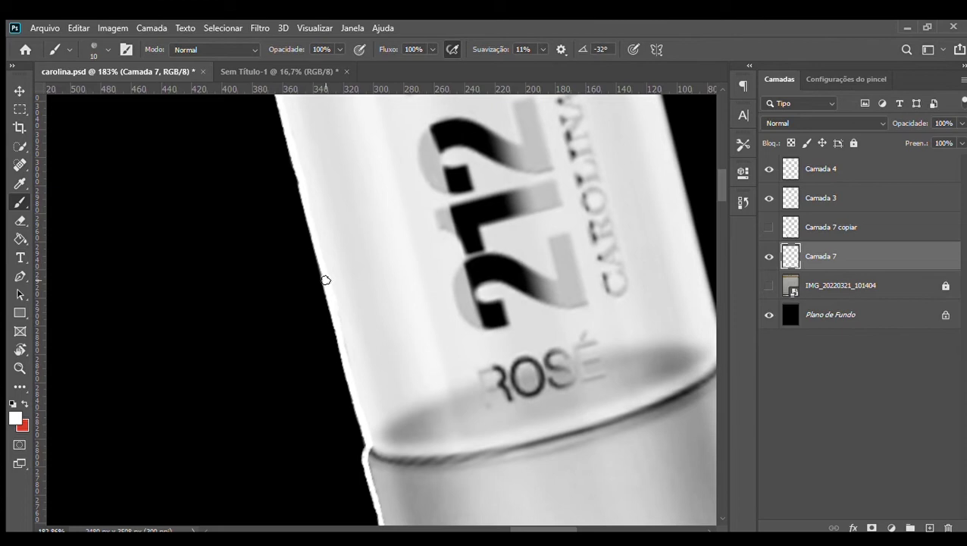
scroll(373, 302, "down", 5)
scroll(594, 358, "up", 6)
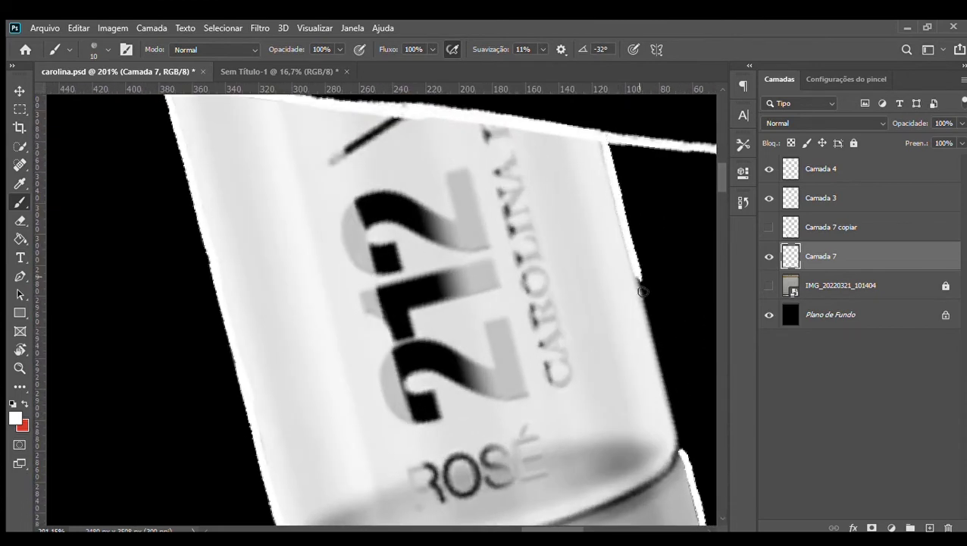
scroll(425, 316, "down", 6)
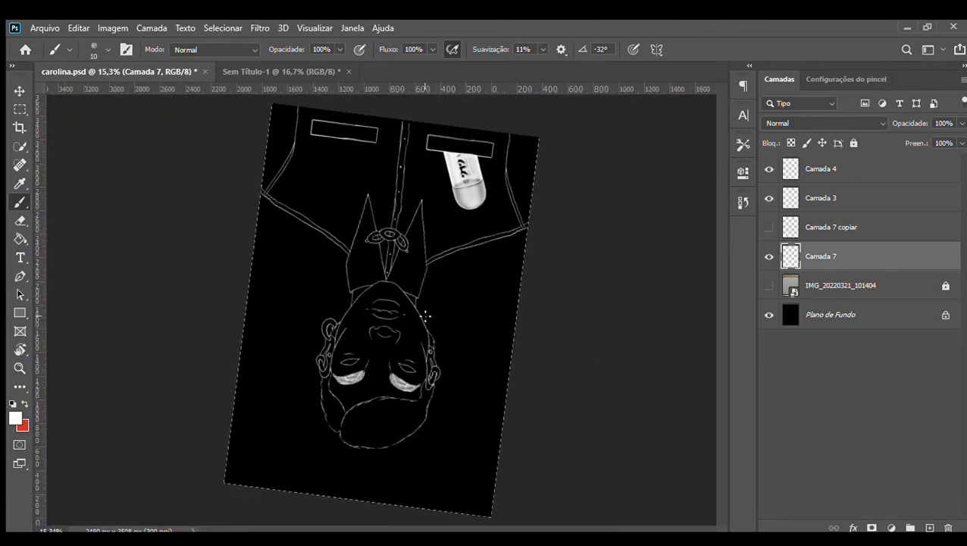
Rotate the canvas view back upright and add a new layer directly below Camada 7.
key("r")
mouse_move(406, 177)
left_mouse_down()
mouse_move(295, 341)
mouse_move(377, 358)
left_mouse_up()
key("r")
left_click_drag(385, 254, 380, 255)
scroll(438, 366, "up", 1)
left_click(20, 91)
scroll(371, 293, "up", 1)
scroll(360, 312, "down", 4)
scroll(378, 315, "up", 14)
left_click(926, 527, "ctrl")
Set the foreground colour to dark red and paint the upper lip and the first mouth corner on Camada 8.
scroll(336, 380, "up", 5)
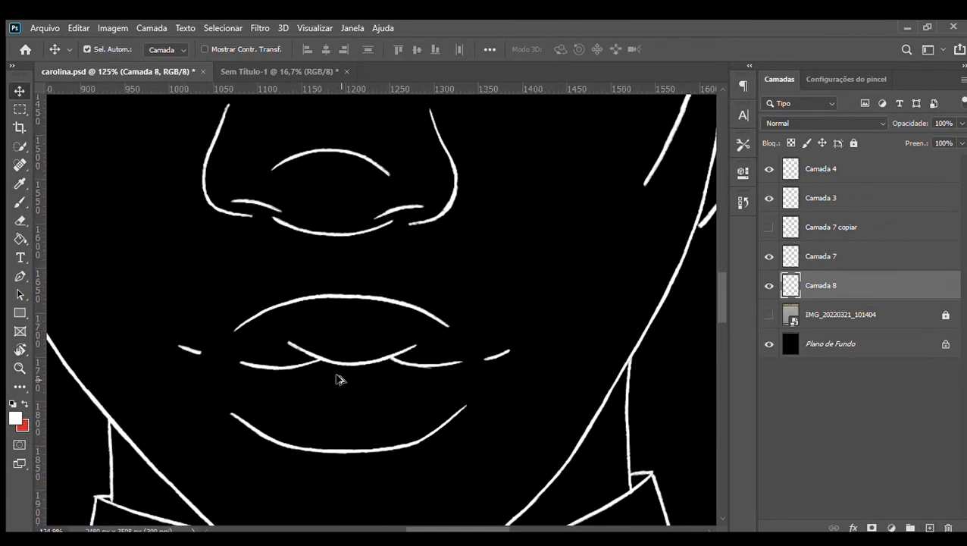
key("i")
left_click(812, 141)
mouse_move(314, 325)
left_mouse_down()
mouse_move(350, 326)
mouse_move(268, 369)
left_mouse_up()
key("r")
left_click_drag(394, 182, 366, 223)
mouse_move(347, 259)
left_mouse_down()
mouse_move(350, 371)
mouse_move(417, 357)
mouse_move(395, 249)
mouse_move(357, 301)
mouse_move(379, 201)
left_mouse_up()
scroll(382, 319, "down", 2)
mouse_move(352, 292)
left_mouse_down()
mouse_move(416, 255)
mouse_move(384, 321)
left_mouse_up()
scroll(417, 339, "up", 5)
left_click_drag(388, 227, 412, 164)
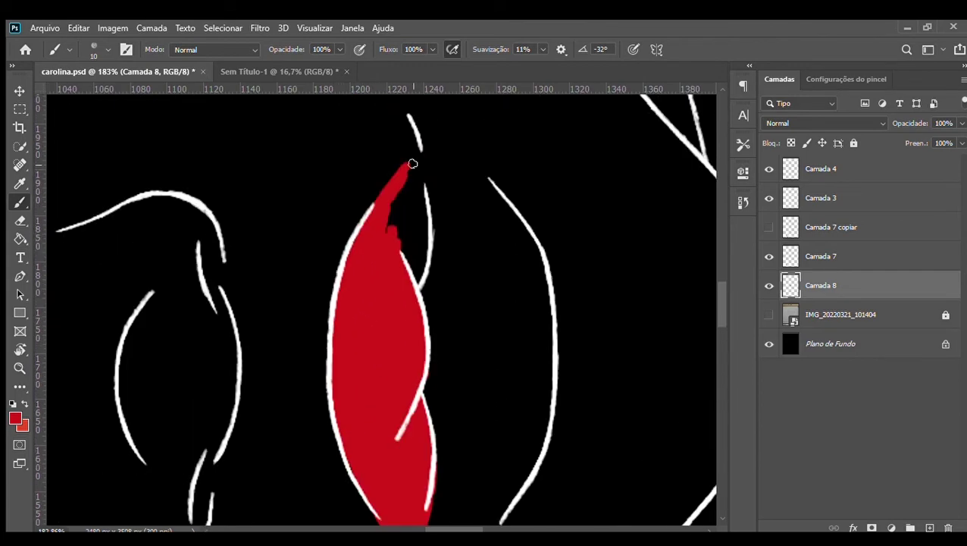
left_click_drag(421, 226, 406, 190)
left_click_drag(419, 156, 494, 206)
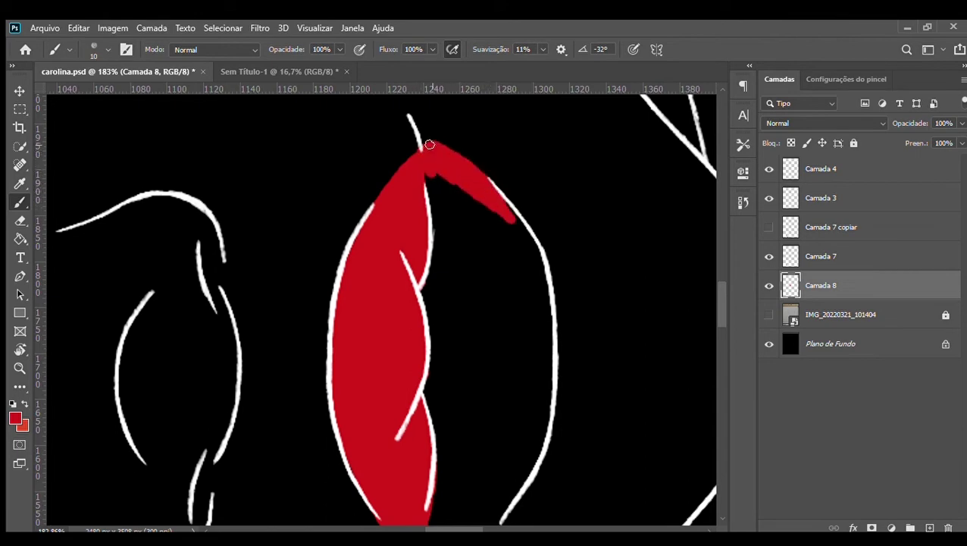
Fill the lower lip with red on Camada 8, following the white lip outline to the other mouth corner.
scroll(471, 265, "down", 4)
key("r")
mouse_move(472, 257)
left_mouse_down()
mouse_move(425, 386)
mouse_move(362, 385)
left_mouse_up()
scroll(227, 250, "down", 2)
left_click_drag(253, 196, 245, 312)
mouse_move(245, 310)
left_mouse_down()
mouse_move(256, 169)
mouse_move(279, 209)
mouse_move(270, 180)
mouse_move(277, 284)
mouse_move(255, 283)
mouse_move(259, 341)
mouse_move(292, 407)
mouse_move(440, 502)
left_mouse_up()
mouse_move(268, 296)
left_mouse_down()
mouse_move(315, 371)
mouse_move(268, 346)
mouse_move(326, 288)
mouse_move(432, 356)
left_mouse_up()
scroll(432, 356, "down", 3)
mouse_move(475, 379)
left_mouse_down()
mouse_move(420, 395)
mouse_move(498, 376)
left_mouse_up()
left_click_drag(355, 368, 432, 357)
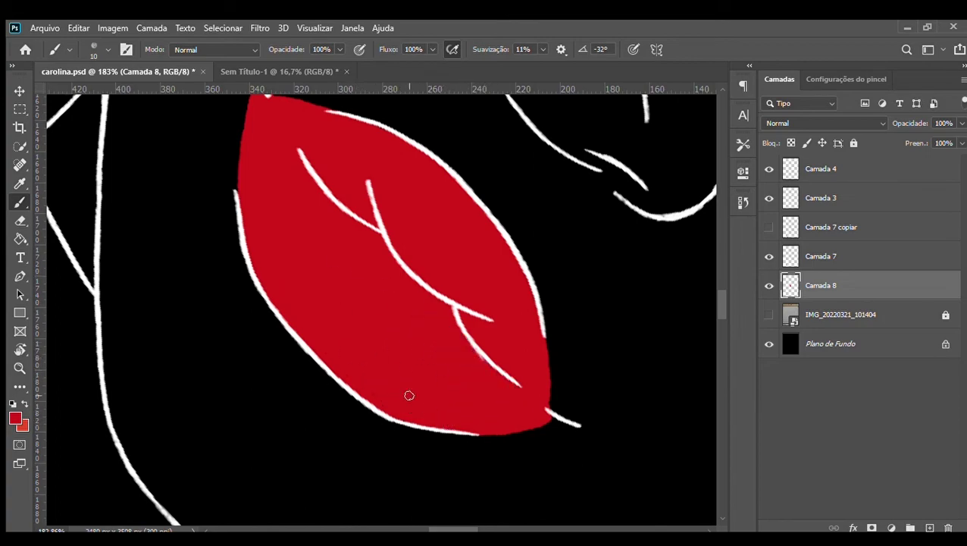
Check both mouth corners with the canvas rotated and tidy the edges of the red lip fill on Camada 8.
scroll(520, 388, "down", 10)
scroll(520, 388, "up", 10)
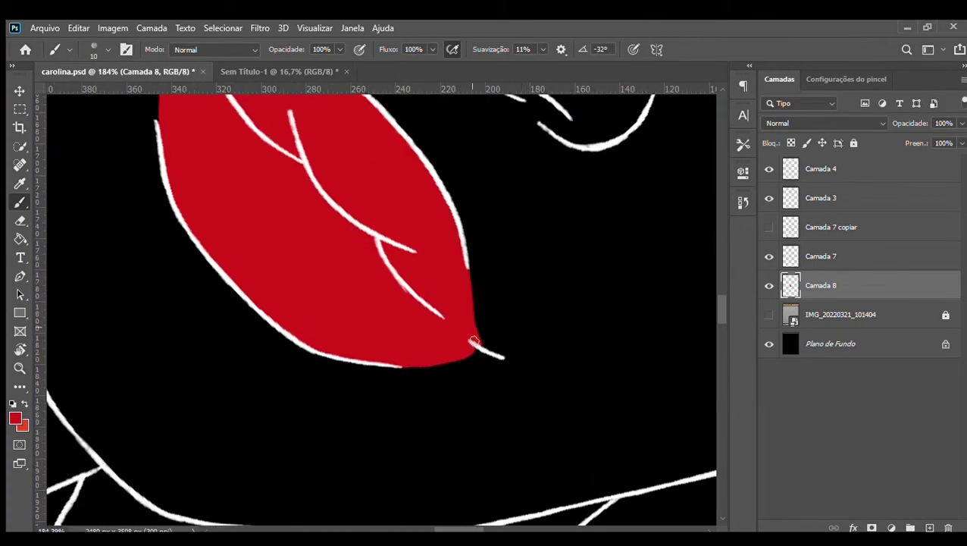
scroll(219, 221, "up", 4)
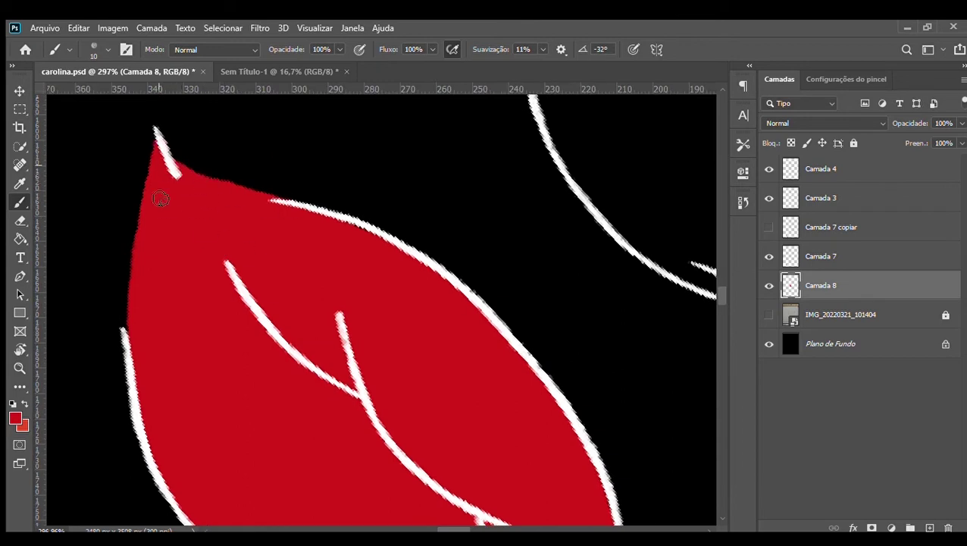
scroll(180, 223, "down", 5)
scroll(410, 494, "up", 6)
key("t")
key("v")
key("r")
mouse_move(557, 321)
left_mouse_down()
mouse_move(323, 493)
mouse_move(292, 225)
left_mouse_up()
key("b")
scroll(341, 362, "down", 20)
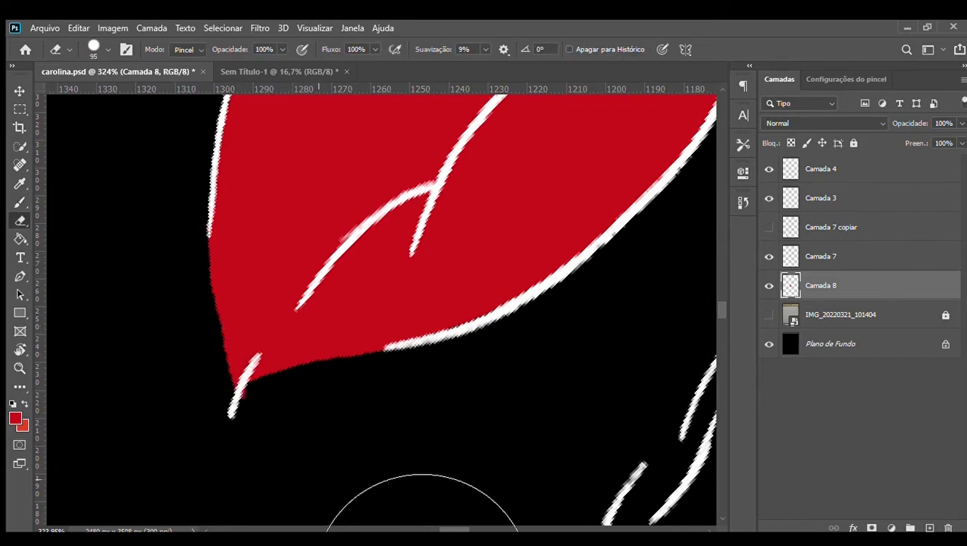
Rotate the canvas view back to 0° and fit the whole portrait on screen.
key("v")
key("r")
left_click_drag(386, 259, 345, 342)
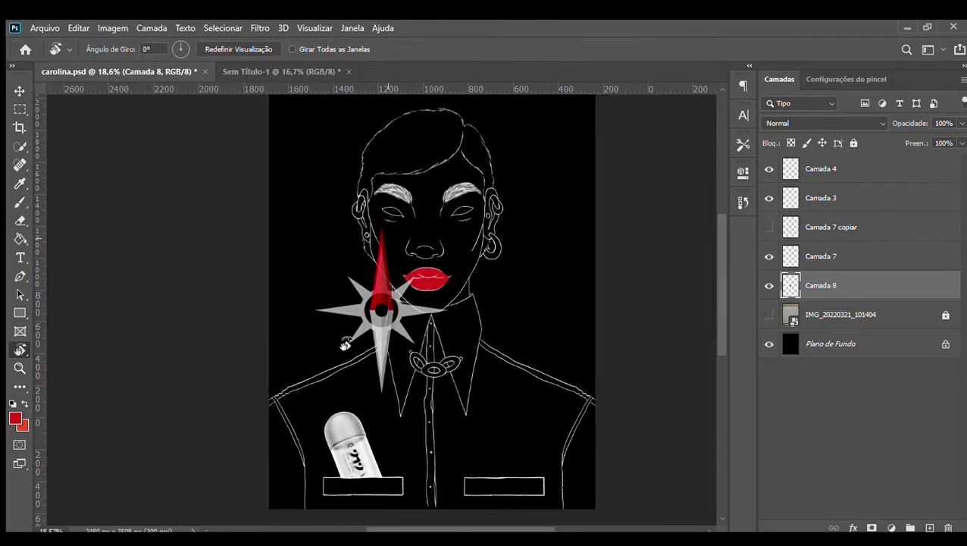
key("v")
key("ctrl+0")
Try a different blend mode on the red lip layer Camada 8 and undo it.
left_click(815, 123)
left_click(819, 321)
key("ctrl+z")
Hide the red lip layer Camada 8 and add a new layer above Camada 4.
left_click(769, 285)
left_click(849, 171)
key("ctrl+alt+shift+n")
Set the foreground colour to white and brush a small signature on Camada 9, beside the collar above the shoulder.
scroll(301, 399, "up", 17)
left_click(20, 203)
scroll(453, 303, "up", 3)
left_click(15, 418)
left_click(548, 210)
left_click(822, 146)
scroll(441, 264, "up", 4)
left_click_drag(285, 253, 273, 182)
left_click_drag(320, 256, 348, 263)
left_click_drag(322, 218, 348, 265)
left_click_drag(343, 236, 368, 244)
mouse_move(317, 245)
left_mouse_down()
mouse_move(333, 210)
mouse_move(315, 244)
mouse_move(438, 268)
left_mouse_up()
Place vertical guides just inside both side edges of the canvas and a horizontal guide just above its bottom edge.
scroll(276, 271, "down", 20)
key("v")
scroll(447, 265, "down", 2)
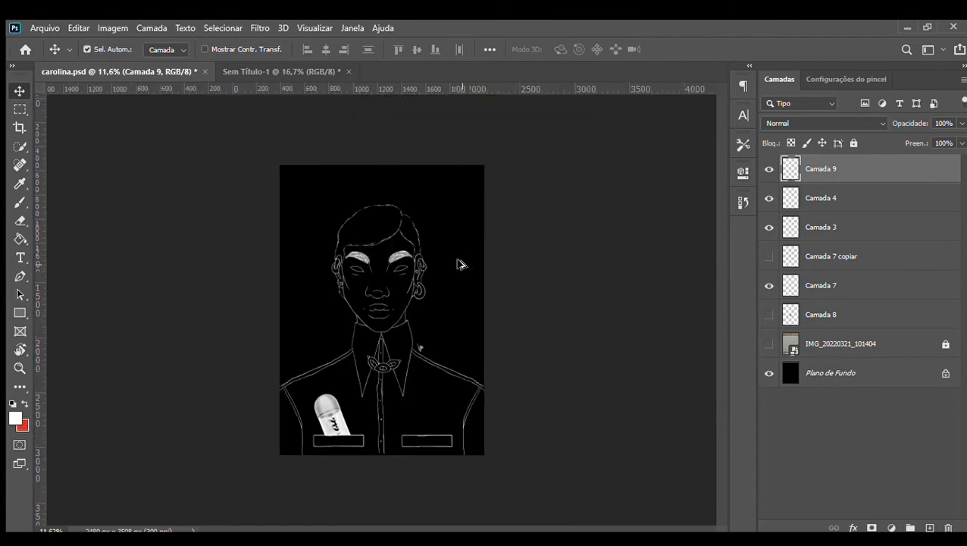
left_click_drag(41, 207, 531, 183)
scroll(296, 239, "up", 8)
scroll(261, 242, "down", 6)
left_click_drag(532, 182, 525, 182)
left_click_drag(525, 91, 522, 517)
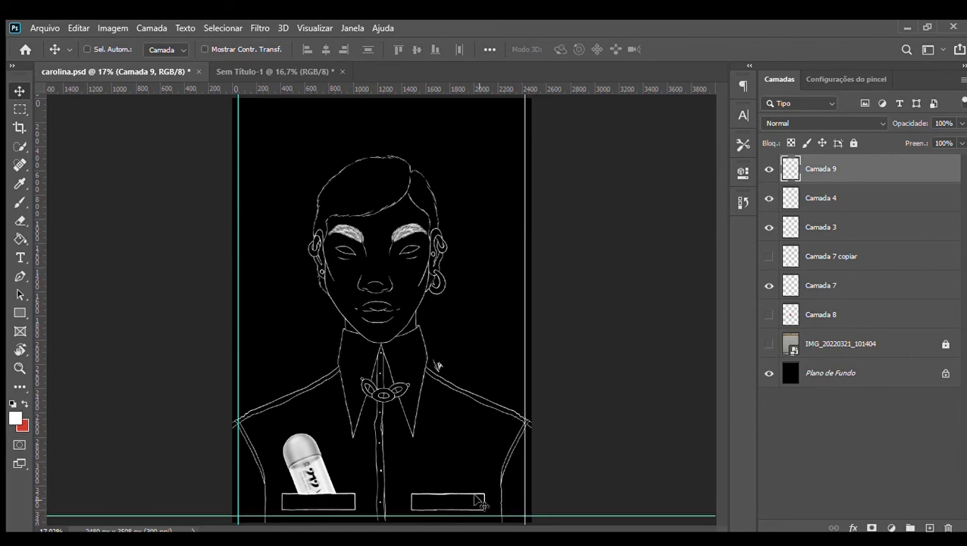
Merge Camada 7, Camada 3, Camada 4 and Camada 9 into a single layer.
left_click(847, 289)
left_click(842, 229, "ctrl")
left_click(840, 202, "ctrl")
left_click(839, 172, "ctrl")
key("ctrl+e")
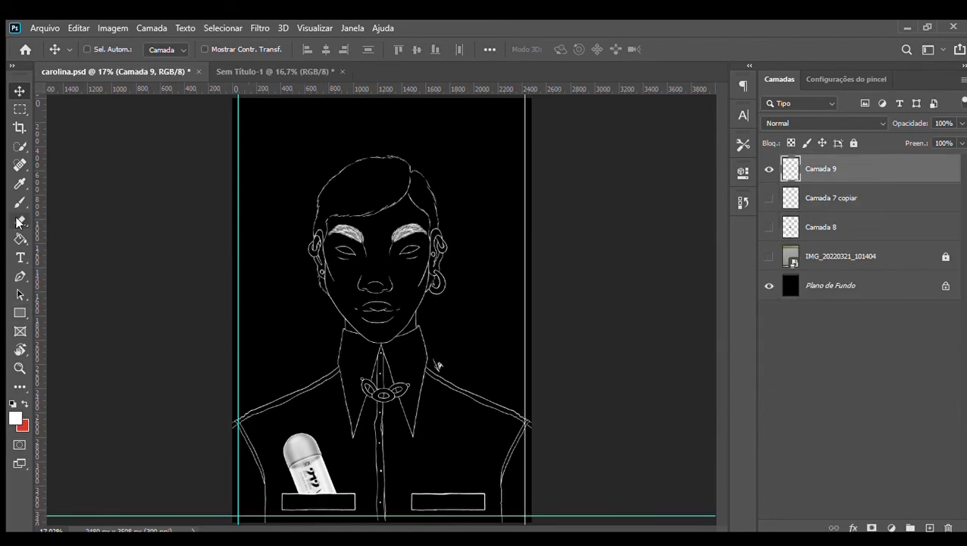
Erase the shirt line ends that extend past the side and bottom guides on Camada 9.
left_click(21, 220)
scroll(194, 491, "up", 14)
scroll(477, 473, "down", 3)
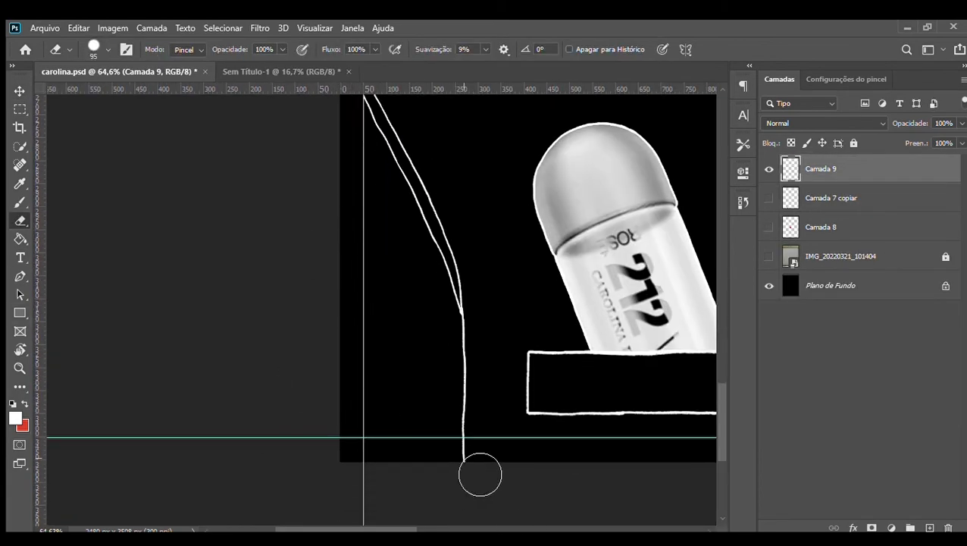
scroll(477, 472, "right", 6)
scroll(454, 523, "right", 6)
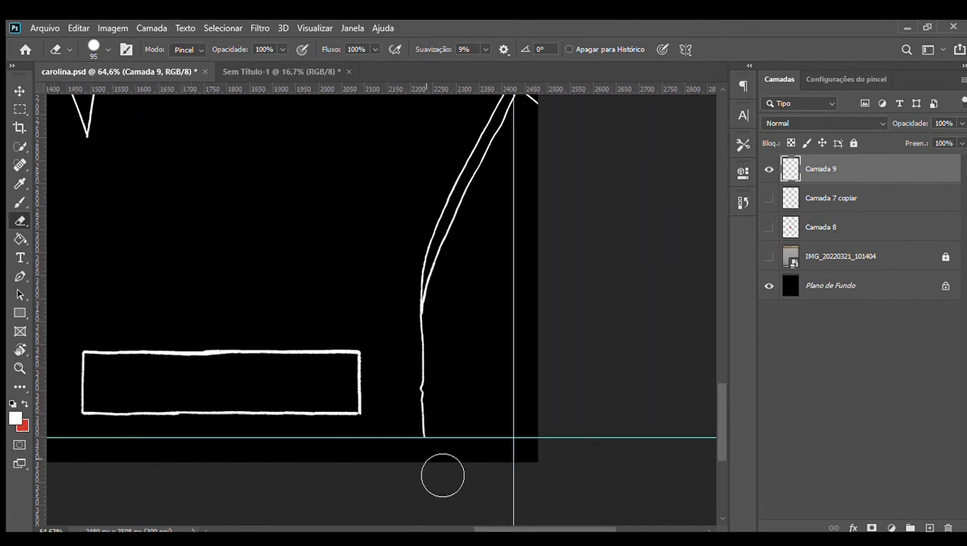
scroll(443, 473, "up", 2)
scroll(553, 241, "down", 18)
Remove the two vertical guides and the horizontal guide from the canvas.
left_click(20, 91)
left_click_drag(480, 185, 21, 182)
left_click_drag(283, 189, 23, 190)
left_click_drag(521, 450, 15, 127)
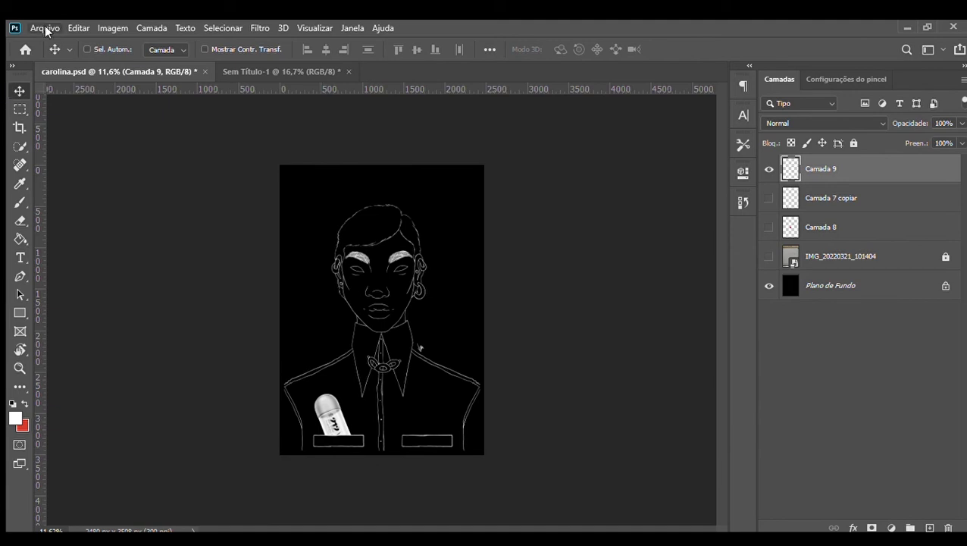
Save carolina.psd and close the Sem Título-1 document.
left_click(348, 71)
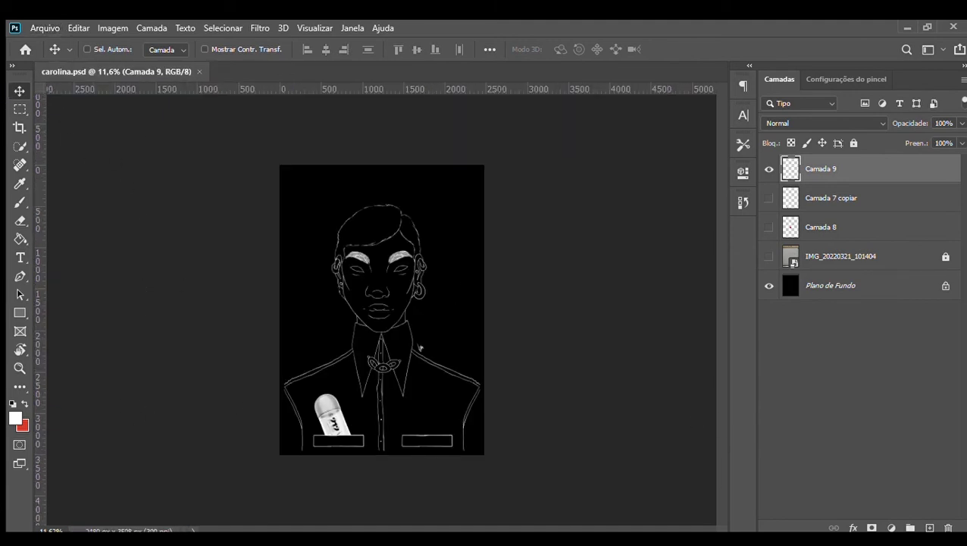
Examine the finished portrait full screen, looking closely at the face, eyebrows, earrings and hair outlines.
left_click(575, 296)
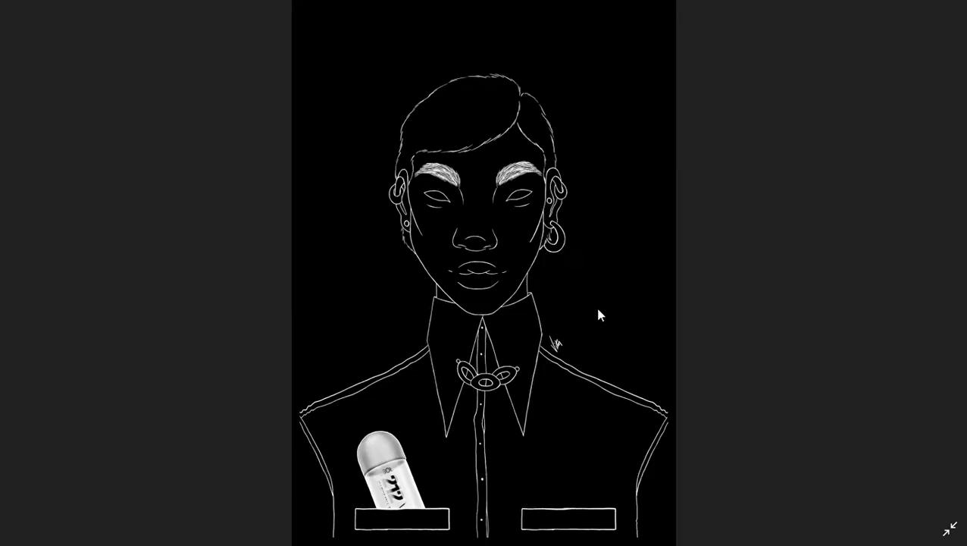
scroll(479, 231, "up", 5)
scroll(476, 187, "up", 5)
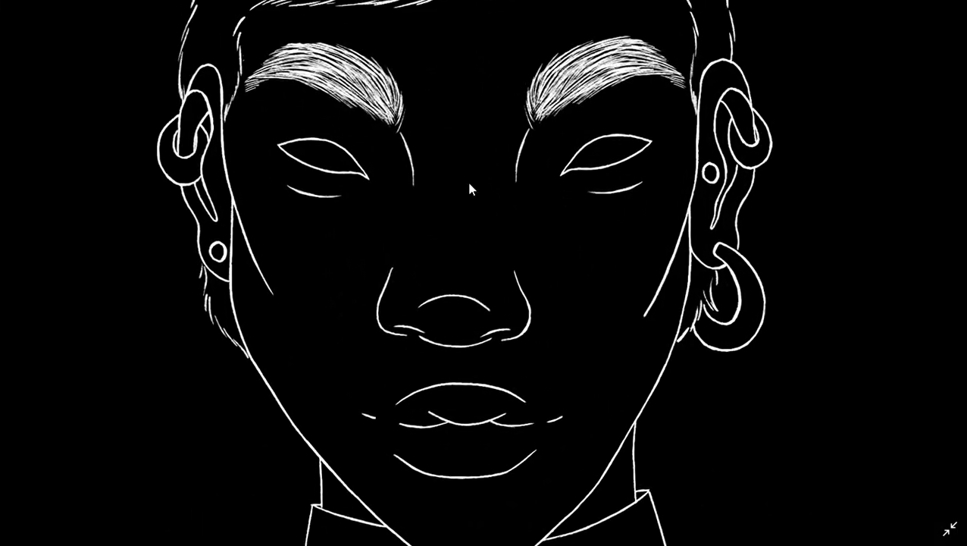
mouse_move(459, 179)
left_mouse_down()
mouse_move(460, 206)
mouse_move(460, 192)
left_mouse_up()
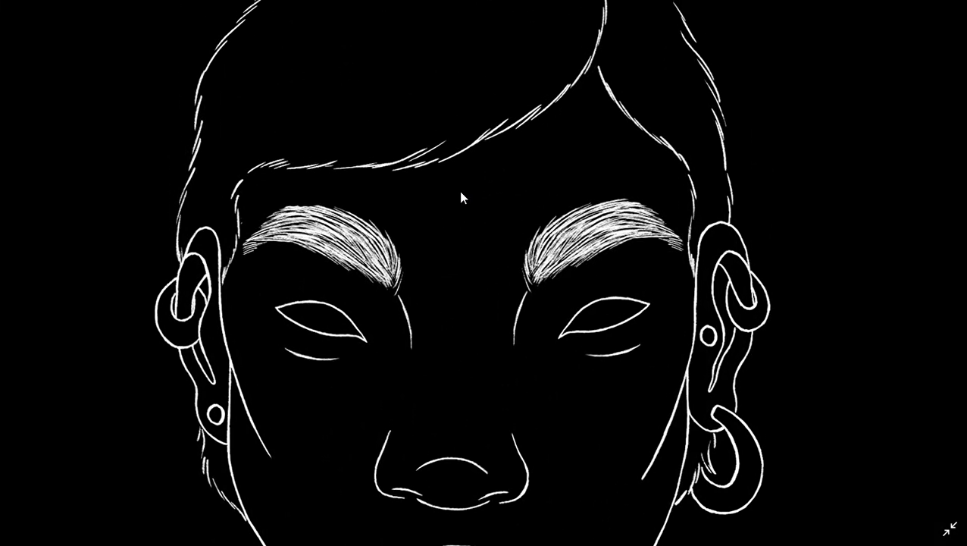
left_click_drag(464, 149, 465, 173)
scroll(470, 140, "up", 5)
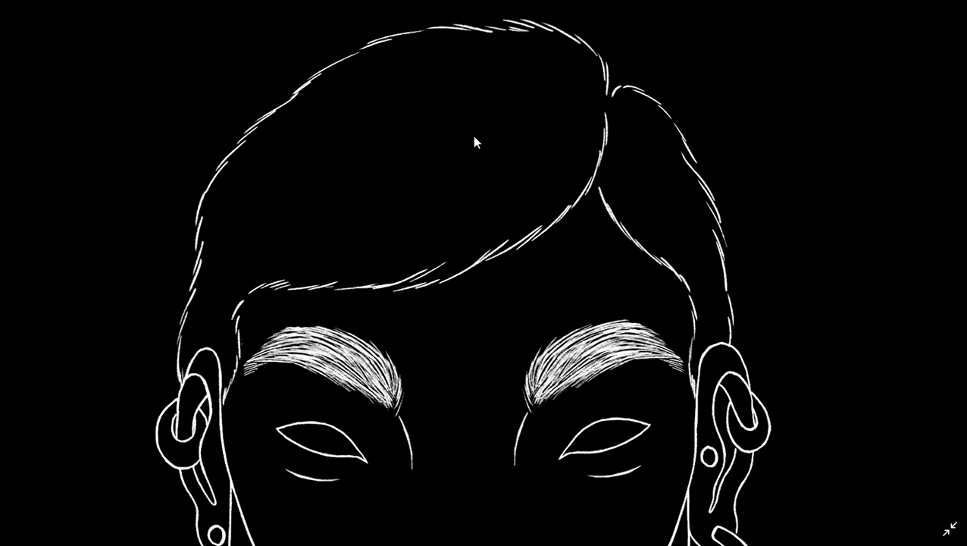